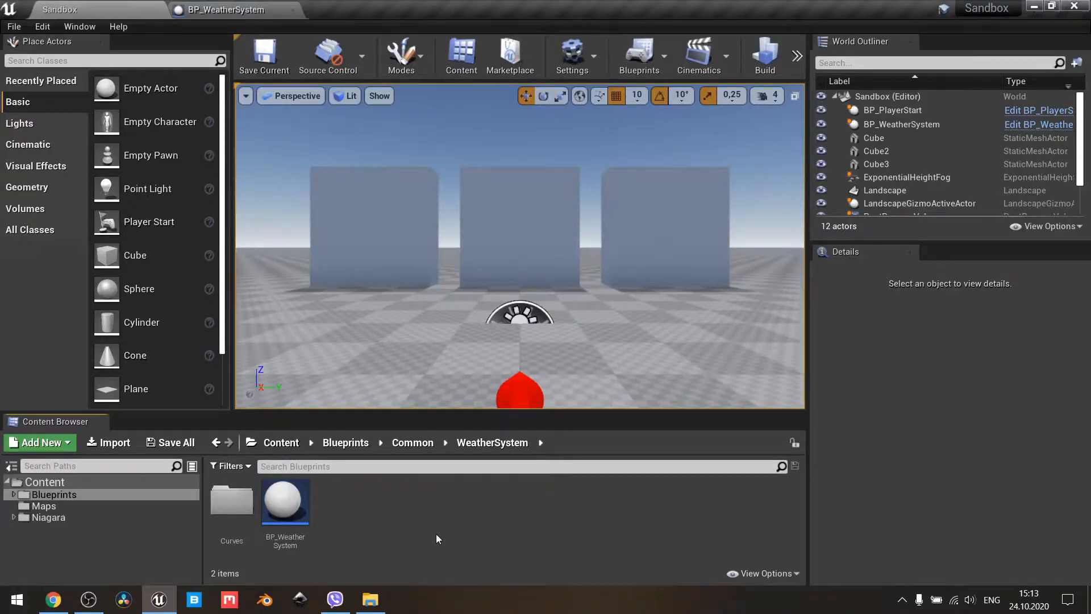
- Find the Sun directional light by filtering actors with "dir", duplicate it, and reset the copy's location to the default
click(871, 63)
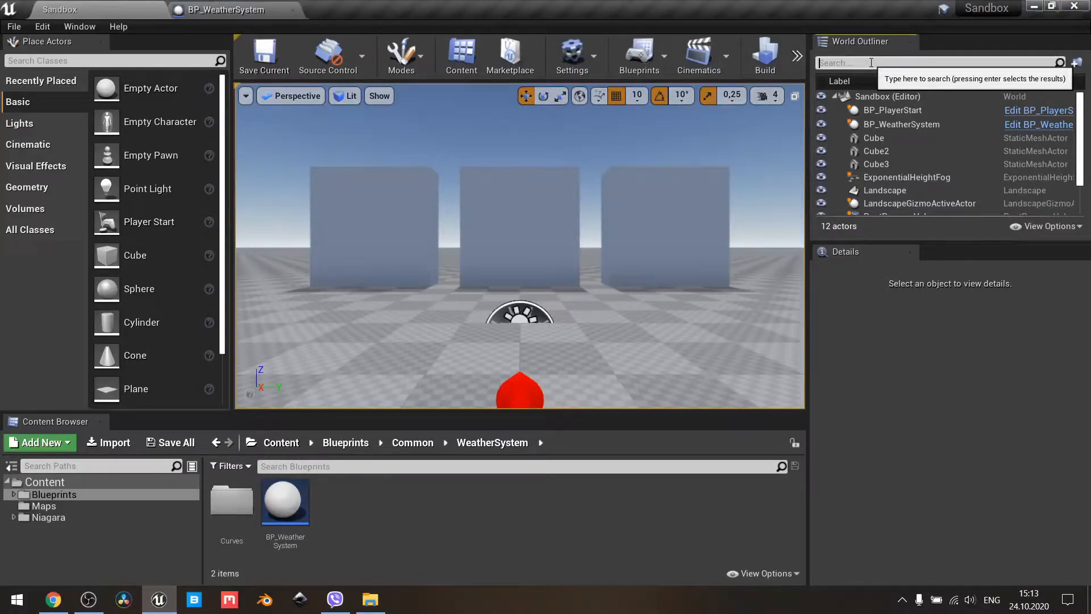
text(dir)
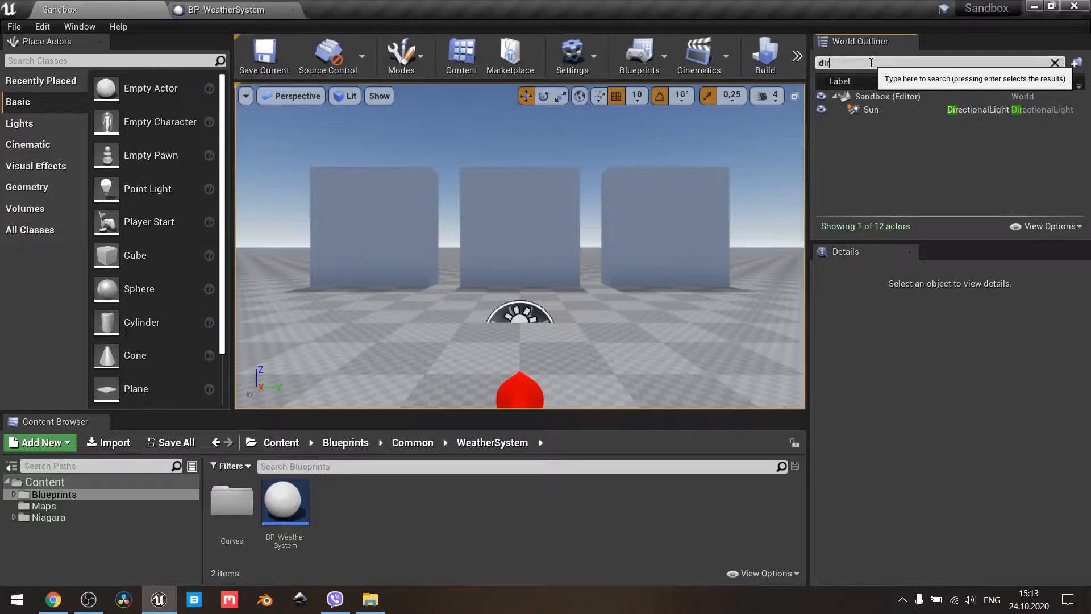
click(866, 110)
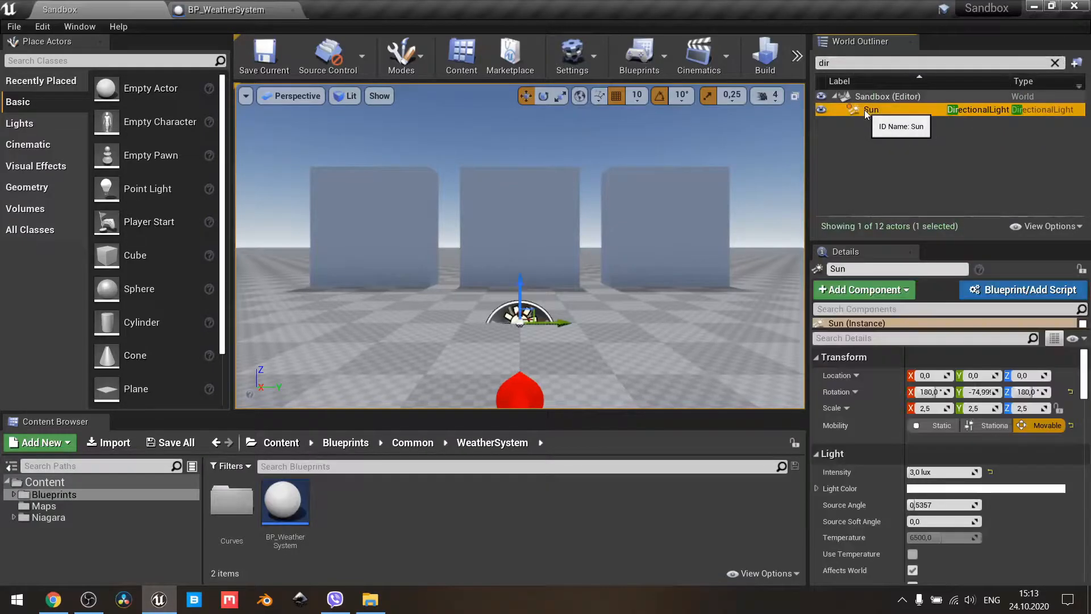
key(ctrl+w)
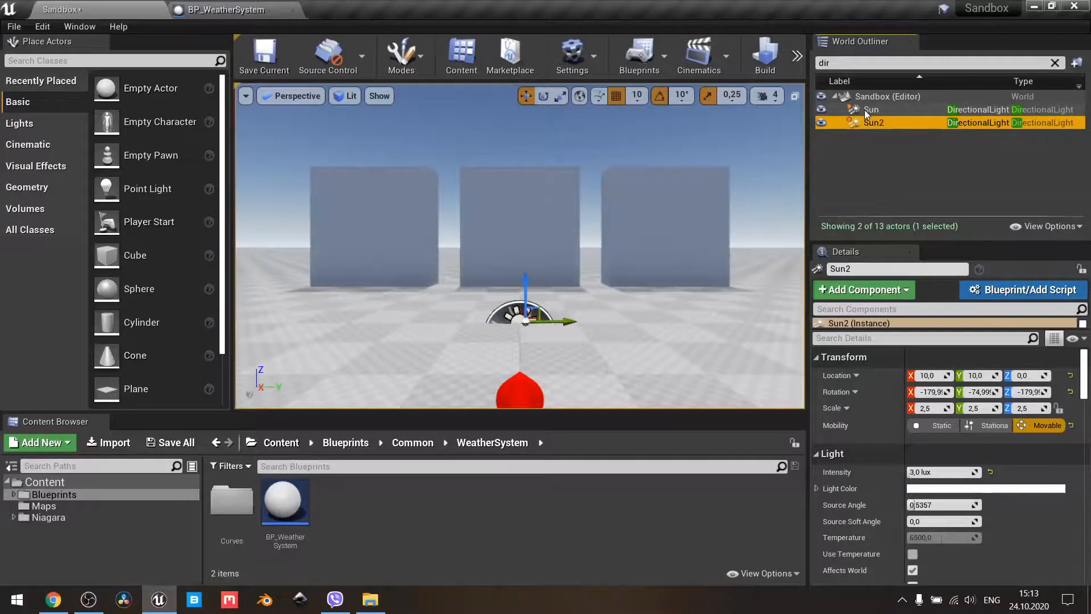
click(1072, 375)
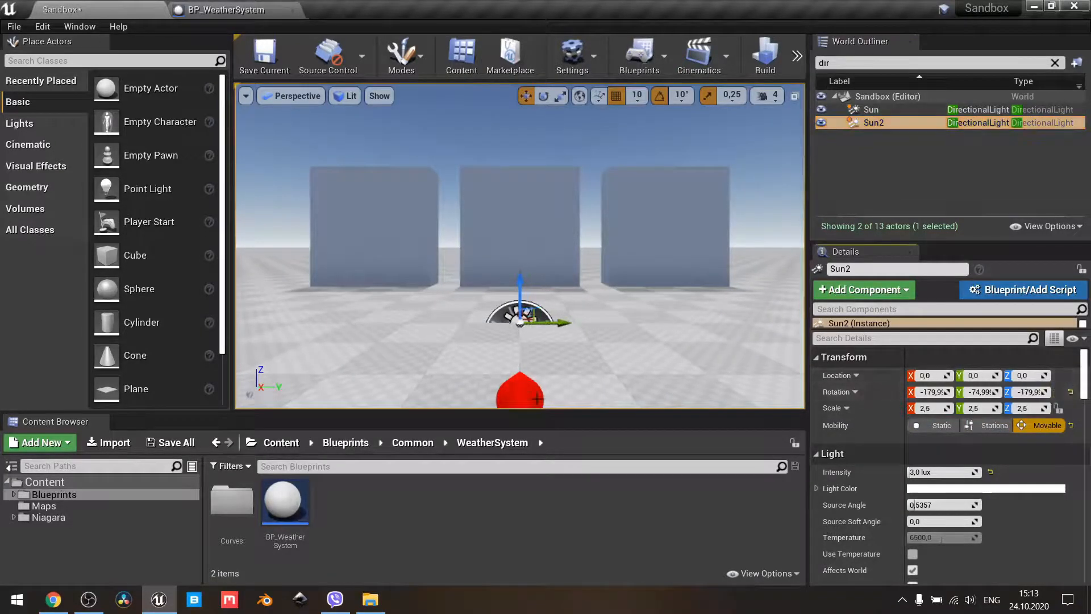
- Rename the duplicated directional light to Moon
click(883, 123)
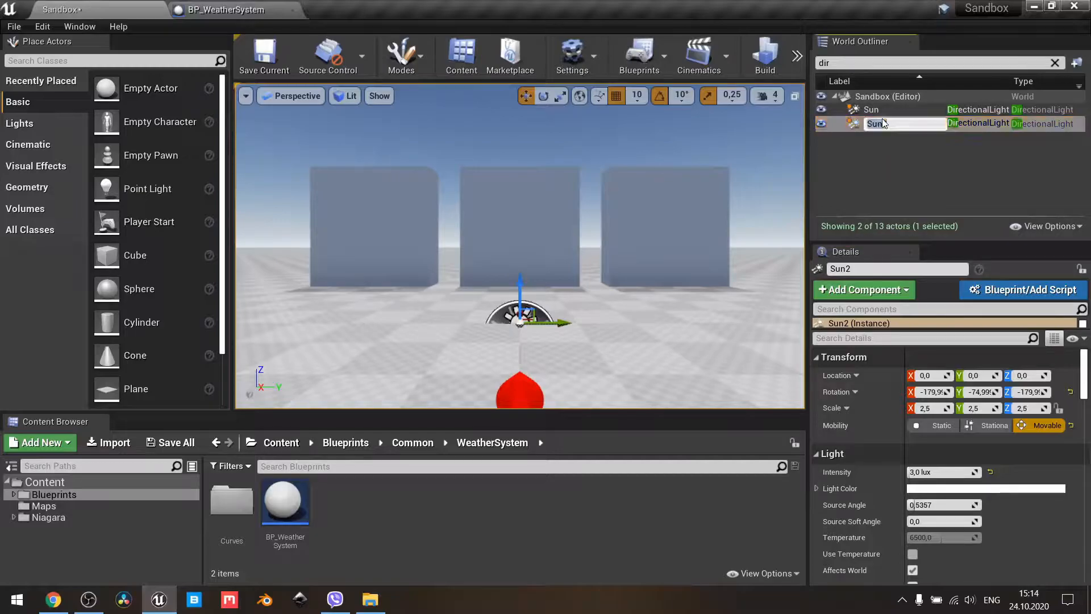
text(Moon)
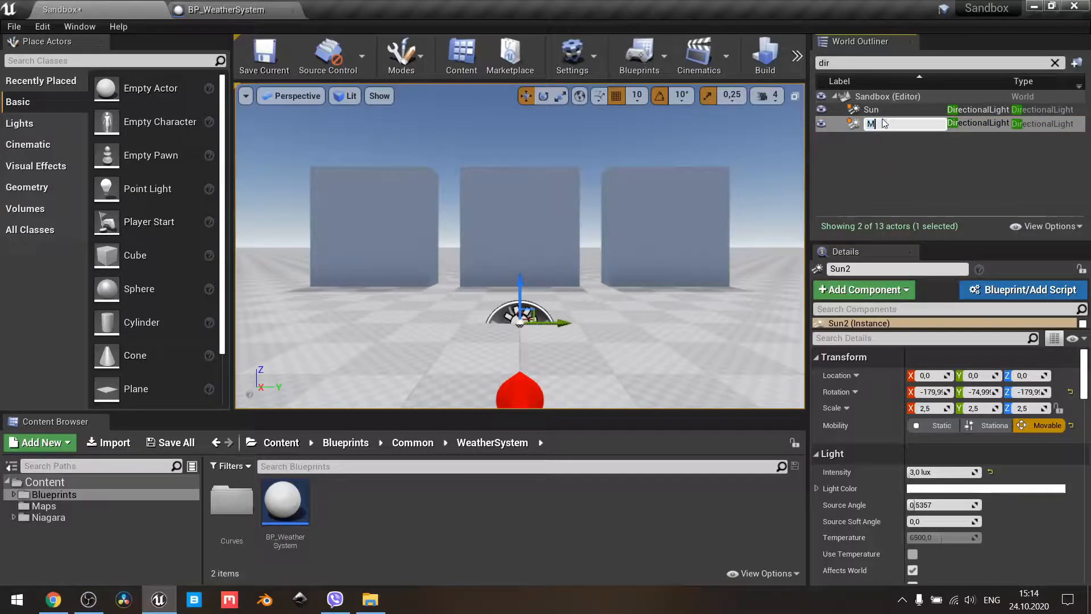
key(Return)
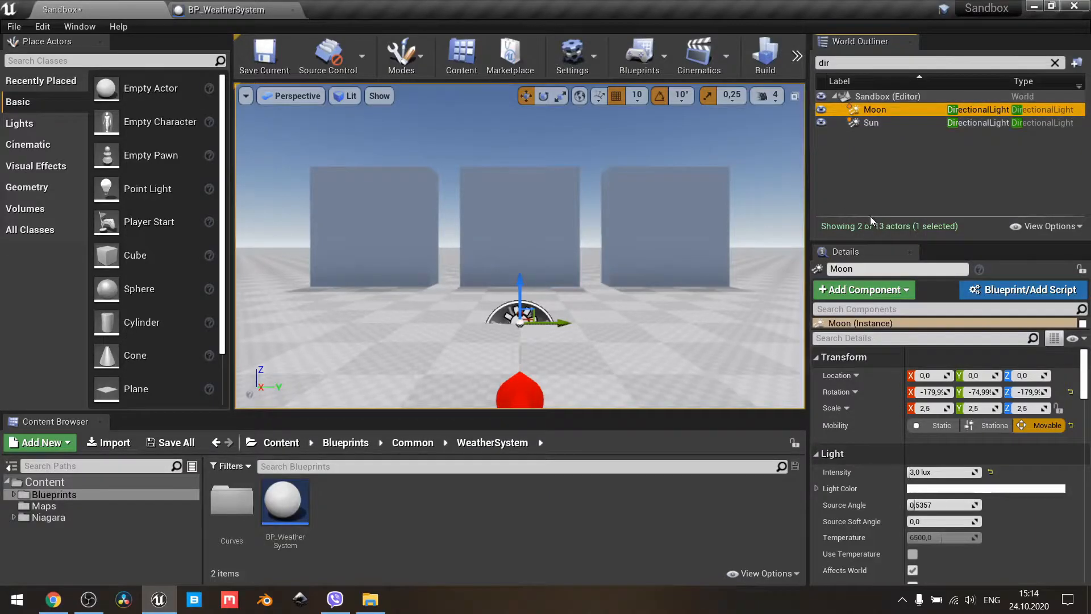
- Set the Moon light's Atmosphere Sun Light Index to 1, filtering its properties with "index" and clearing the filter when done
click(850, 341)
text(index)
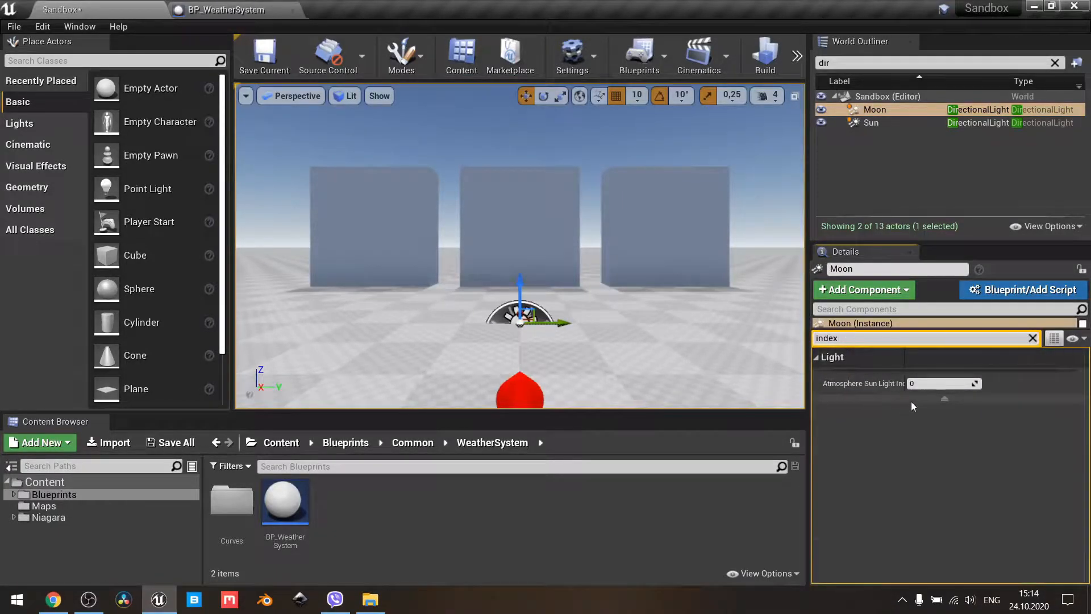
click(930, 385)
text(1)
key(Return)
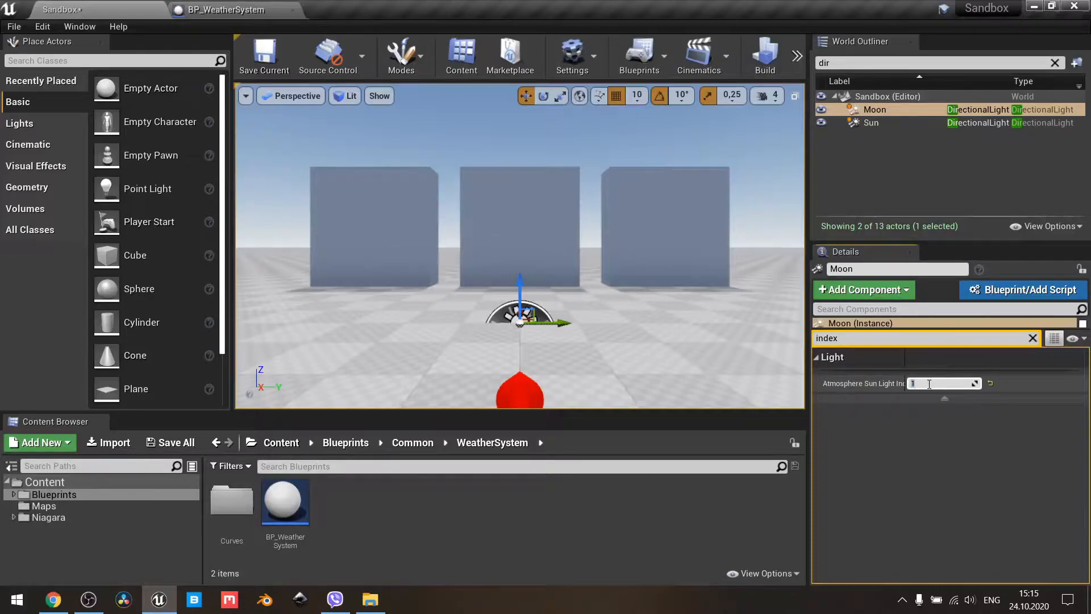
click(1033, 340)
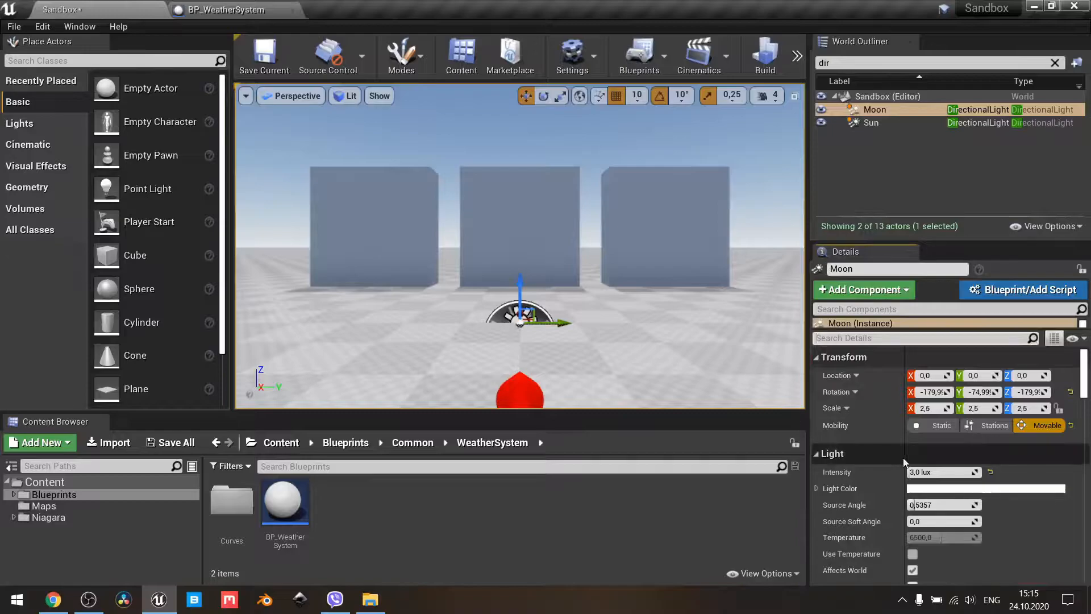
- Set the Moon's light color to a pale blue with R 0.4 and G 0.4, and accept it
click(919, 490)
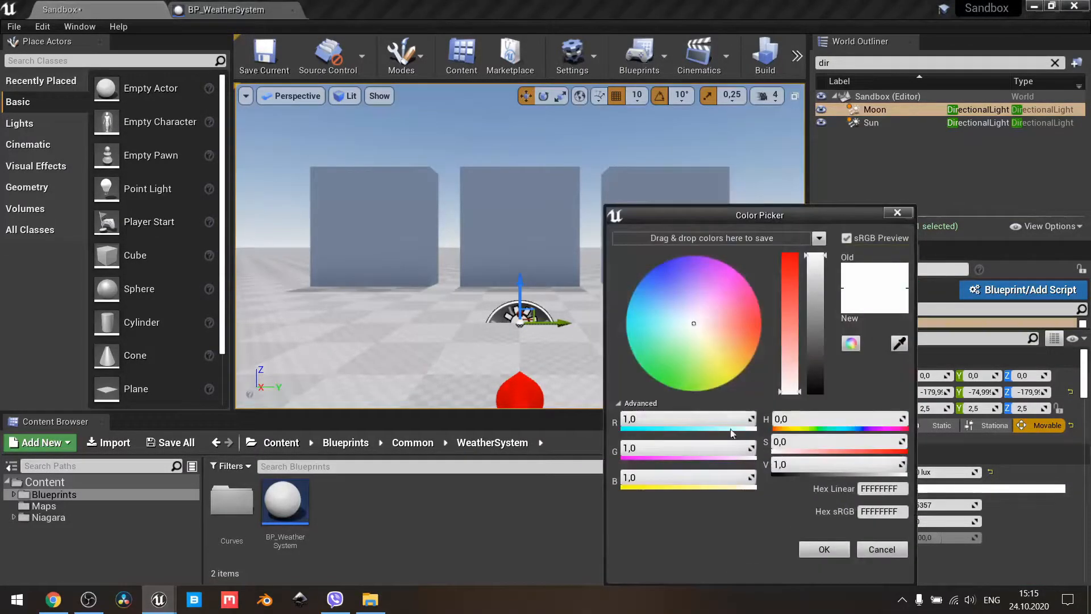
click(680, 424)
text(0,4)
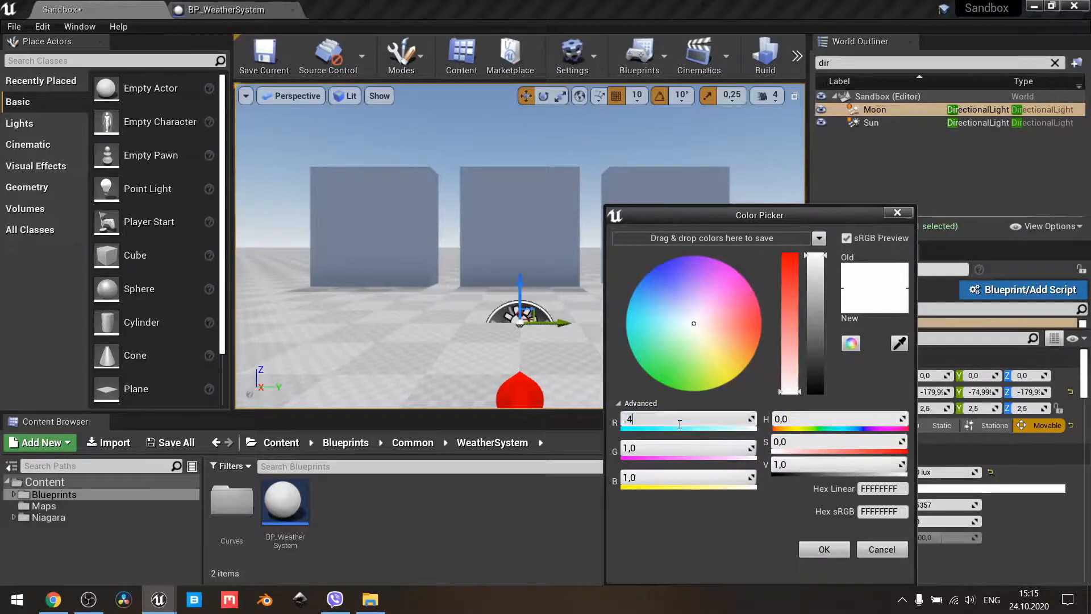
key(Tab)
text(0,4)
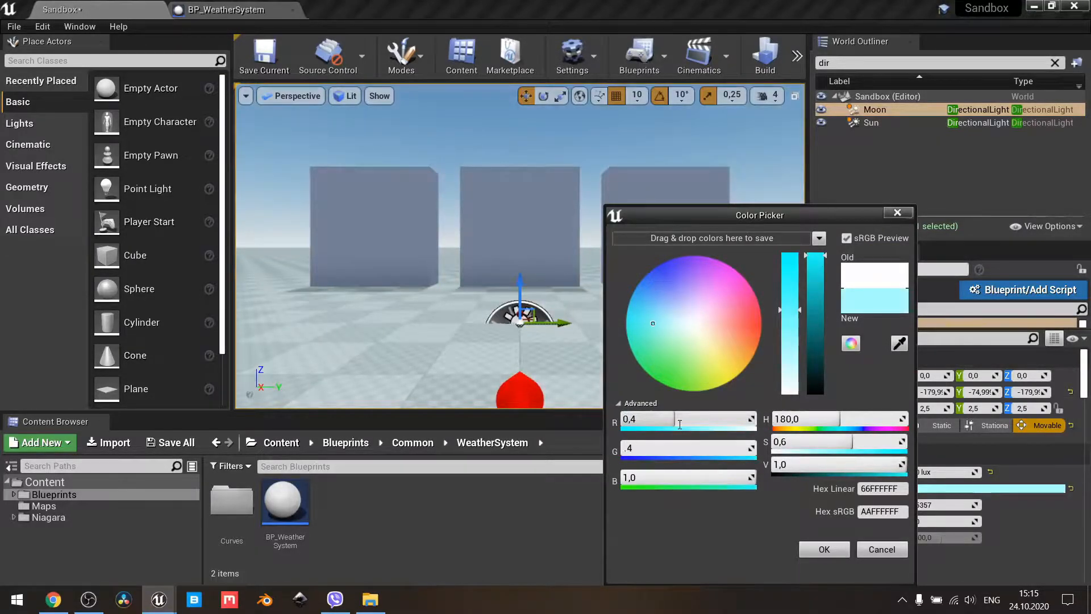
key(Return)
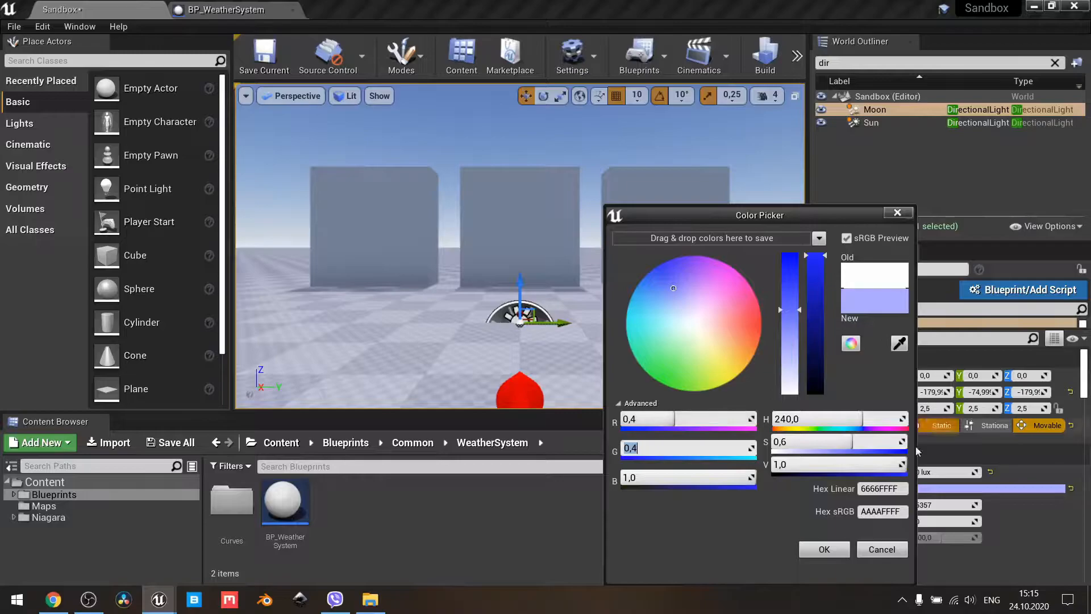
click(824, 547)
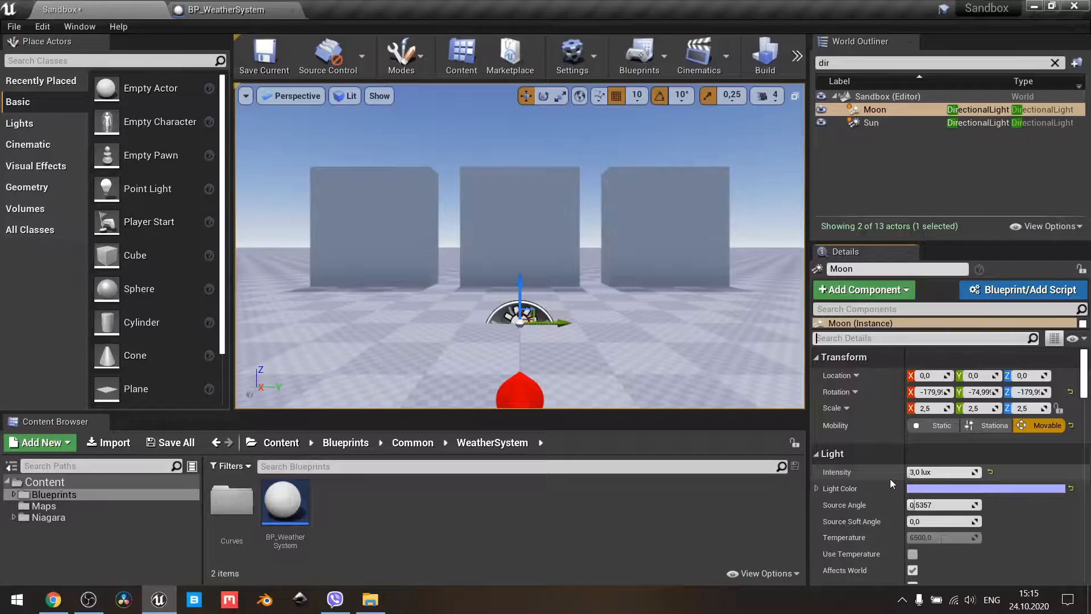
- Add a new variable named Moon to the BP_WeatherSystem blueprint
click(239, 7)
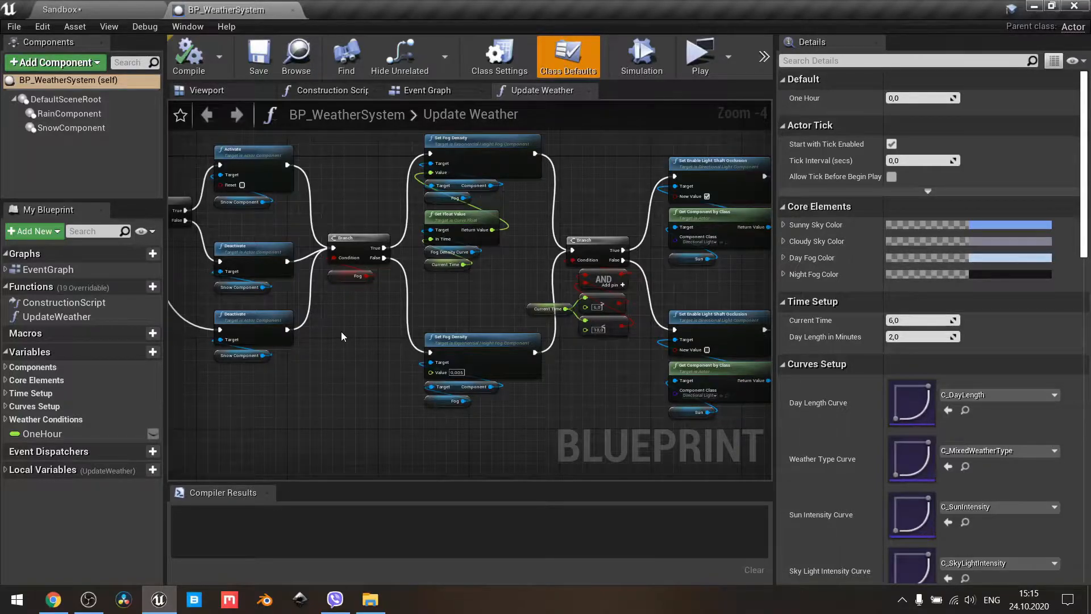
click(139, 352)
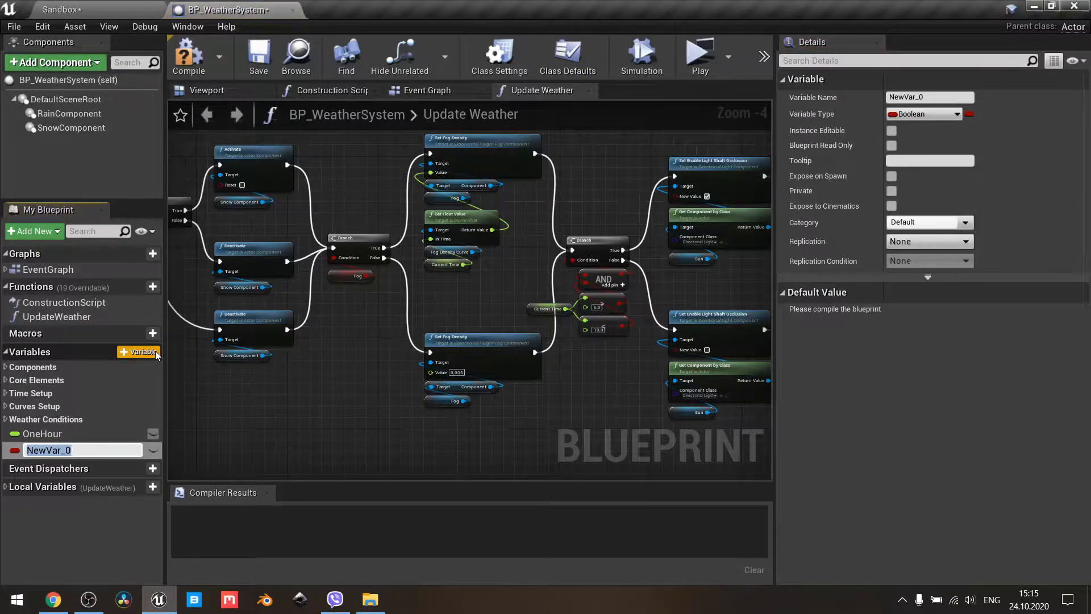
text(Moon)
key(Return)
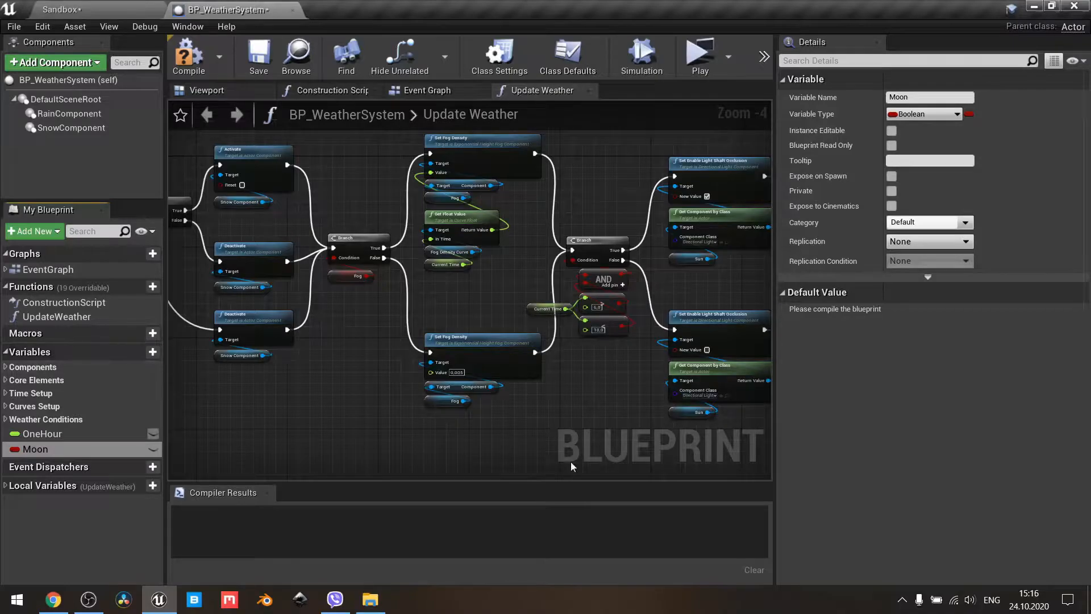
- Change the Moon variable's type to a Directional Light object reference
click(925, 115)
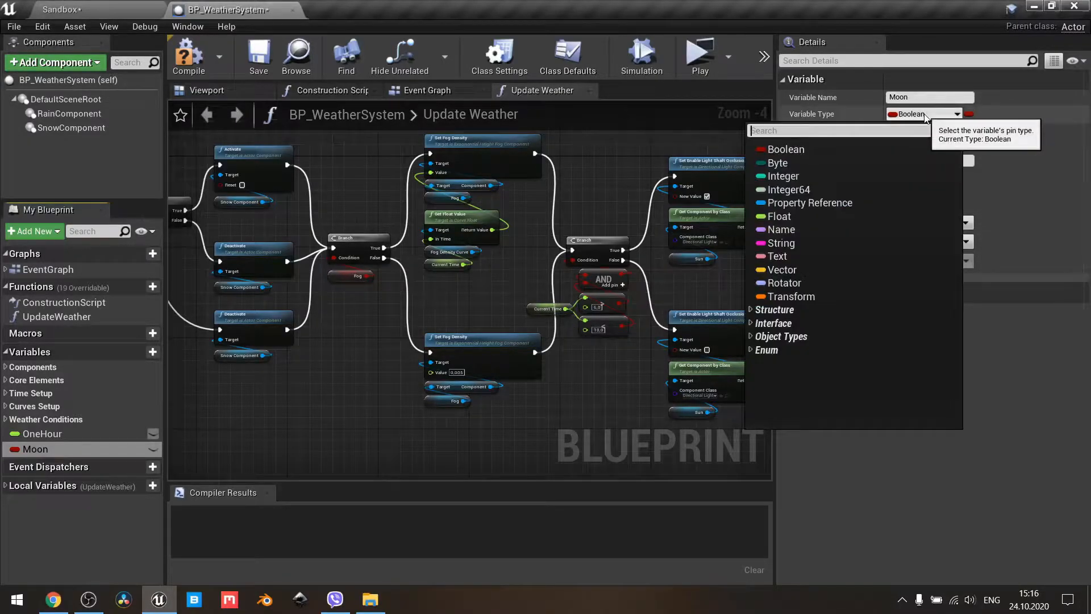
text(dire)
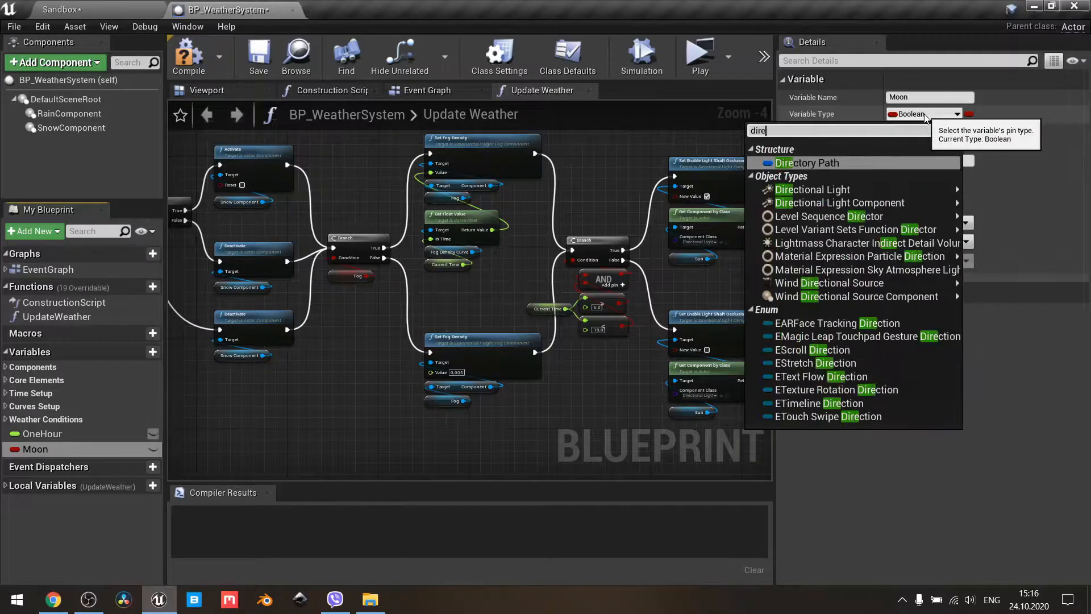
text(ctional)
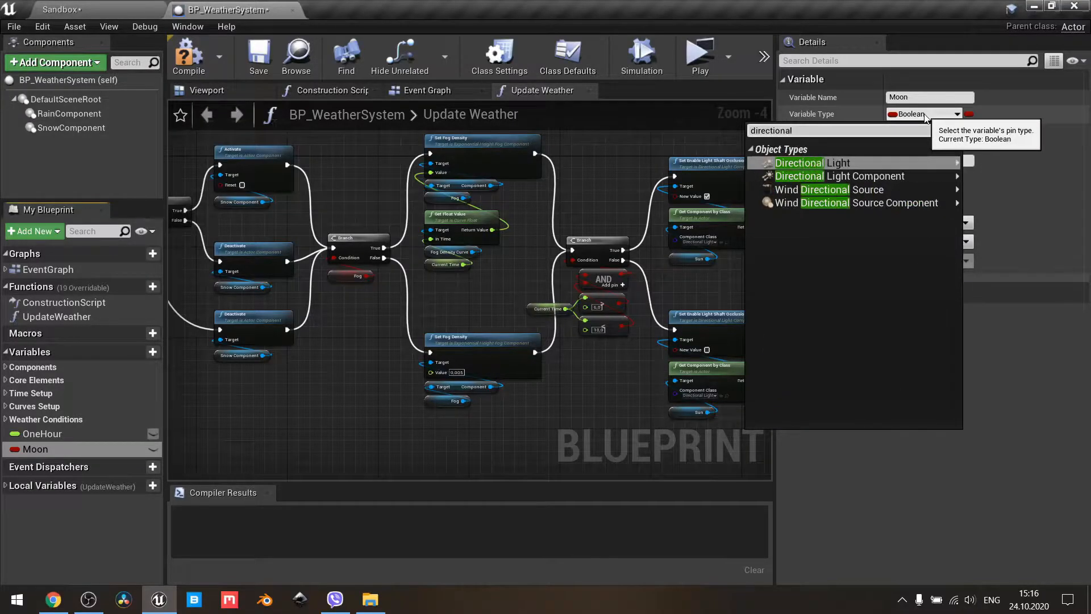
mouse_move(854, 160)
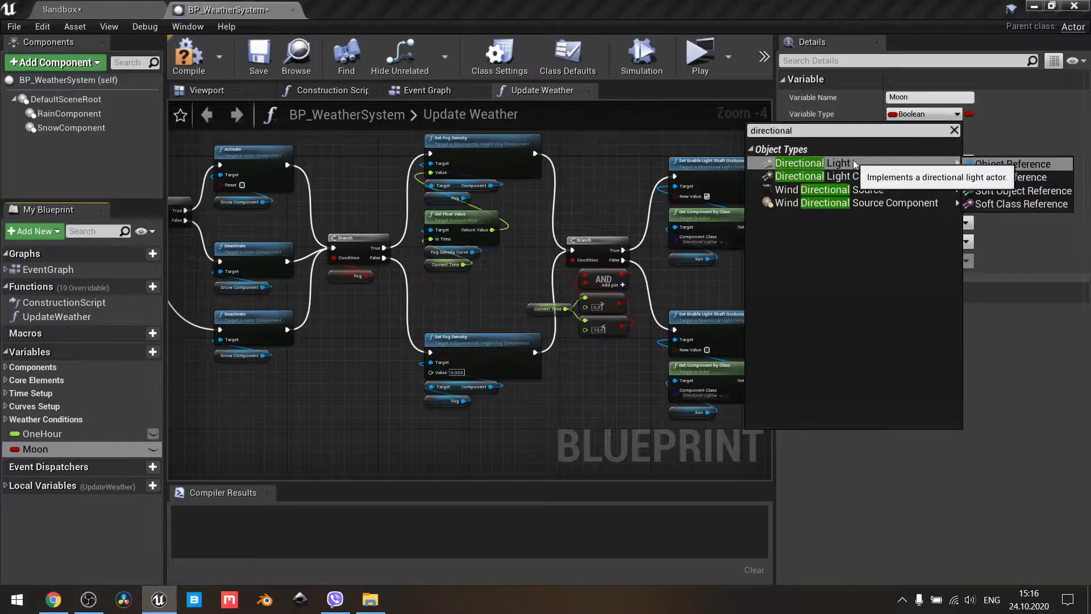
click(984, 165)
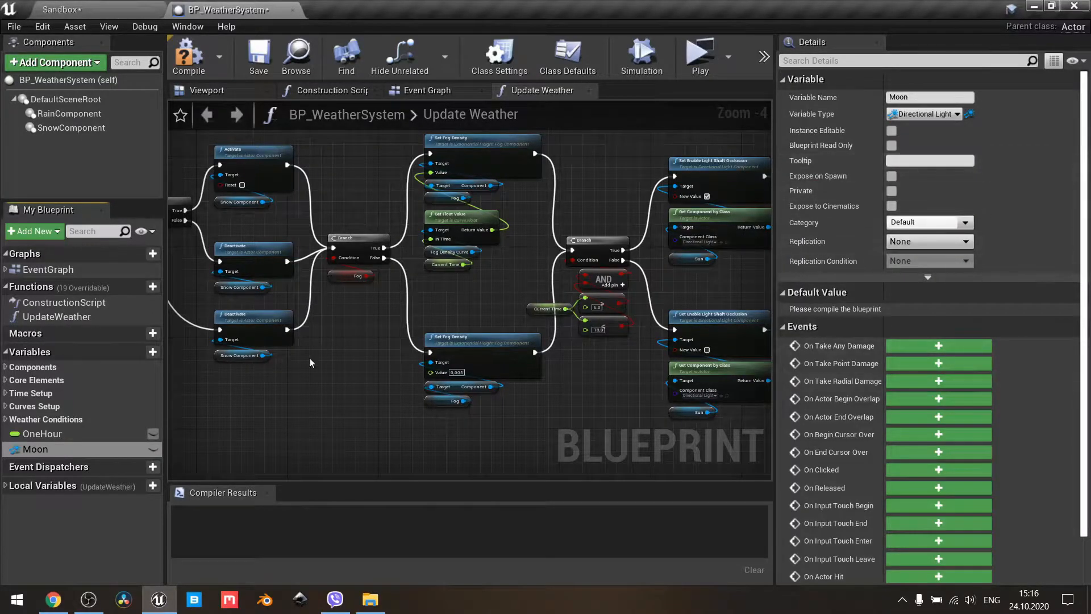
- Make the Moon variable instance editable and place it directly below Sun in the Core Elements category
click(152, 449)
click(915, 222)
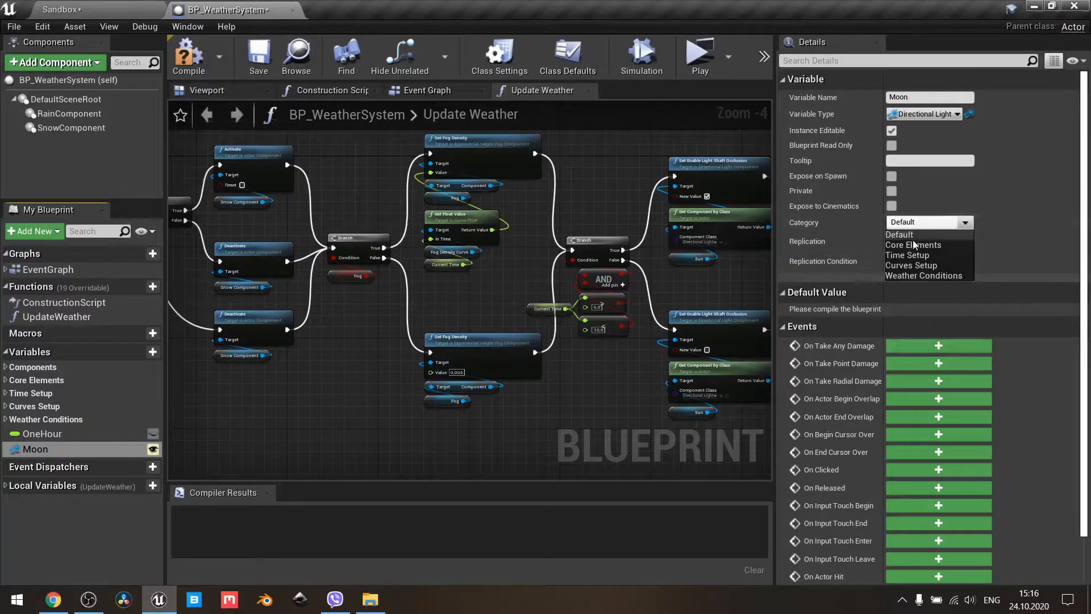
click(915, 246)
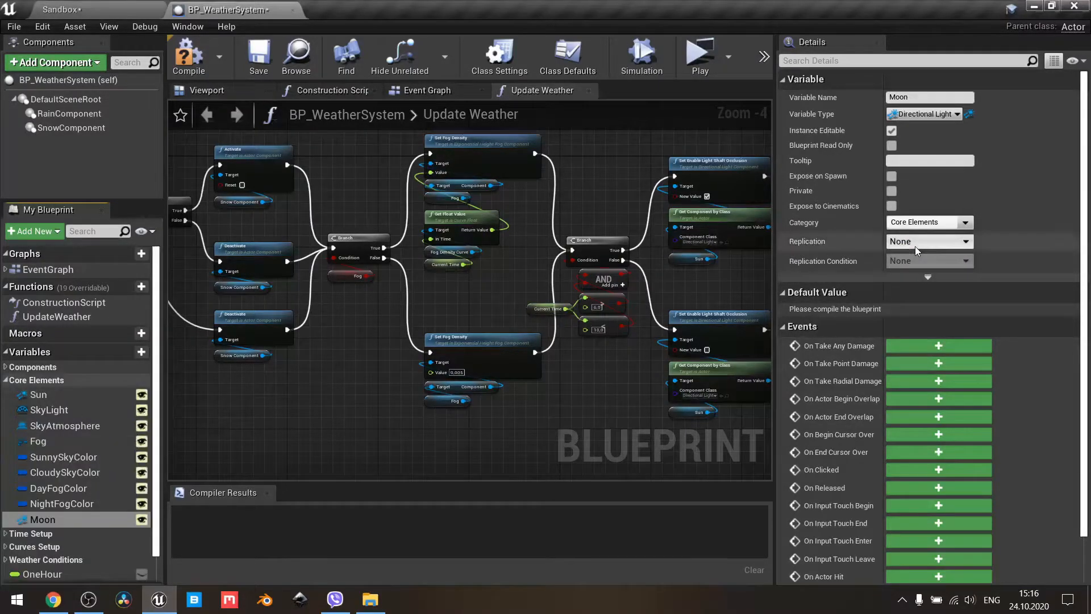
drag(46, 519, 50, 411)
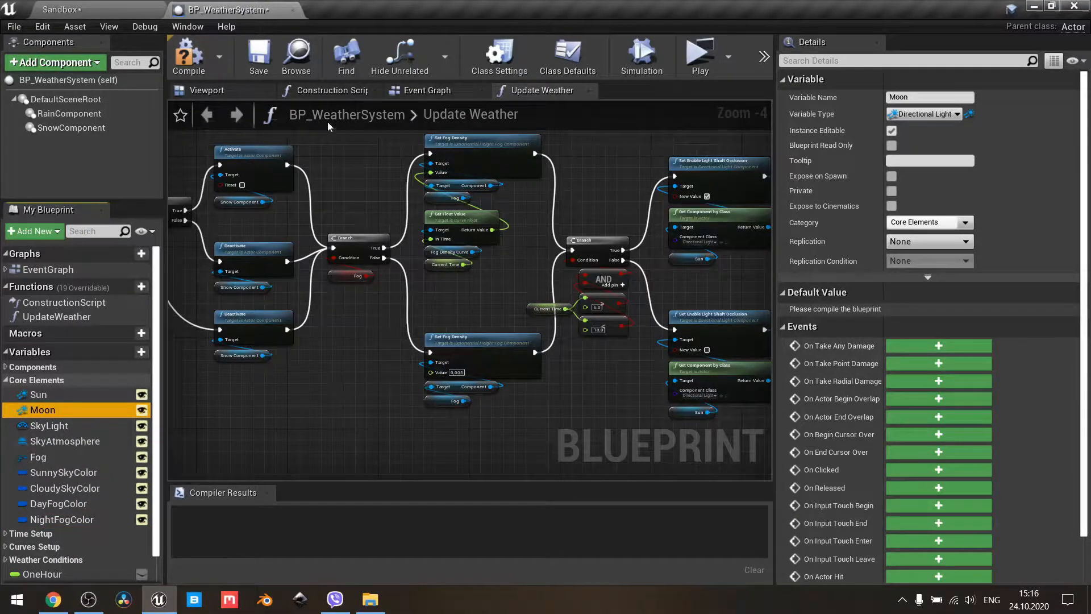
- In the Construction Script, copy the Sun's SetActorRotation node together with its rotator, curve and time nodes
click(332, 94)
right_drag(605, 291, 497, 297)
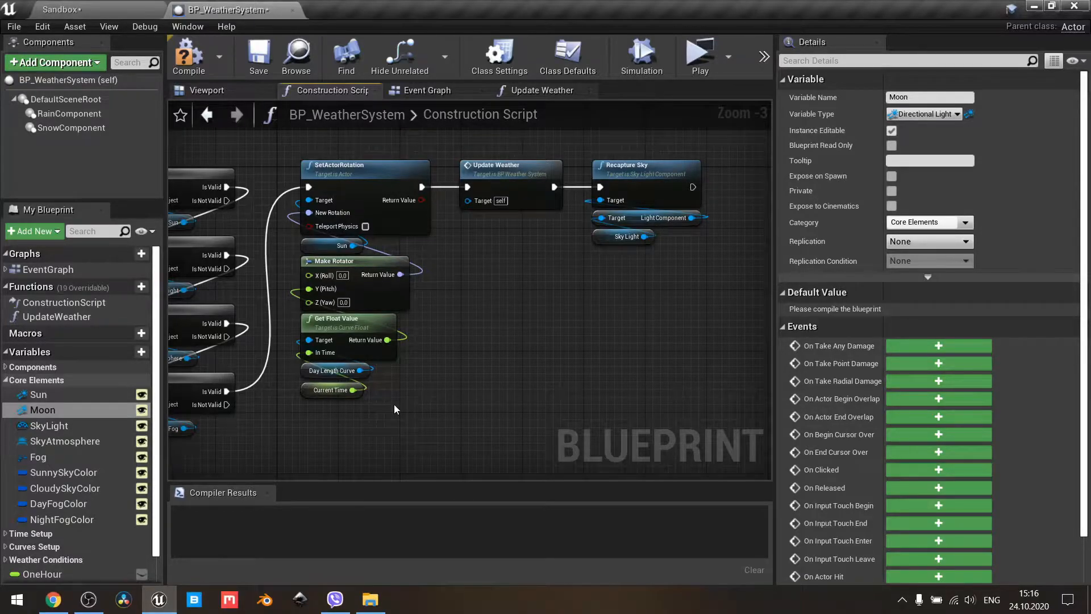
drag(394, 404, 299, 160)
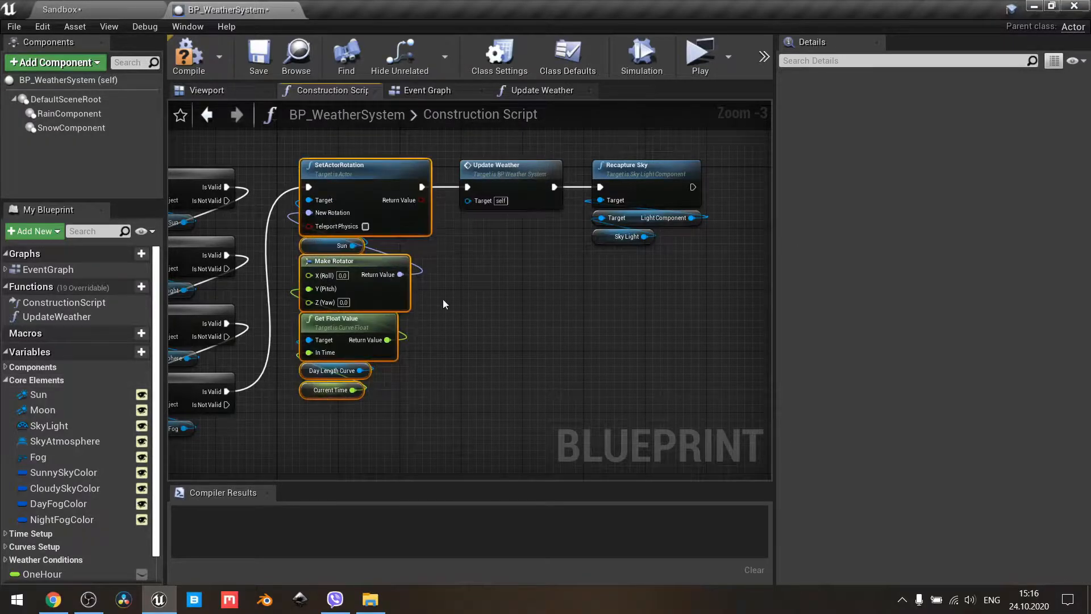
- Move the Update Weather and Recapture Sky nodes to the right, leaving a gap after the Sun's SetActorRotation
drag(685, 291, 506, 159)
key(Right)
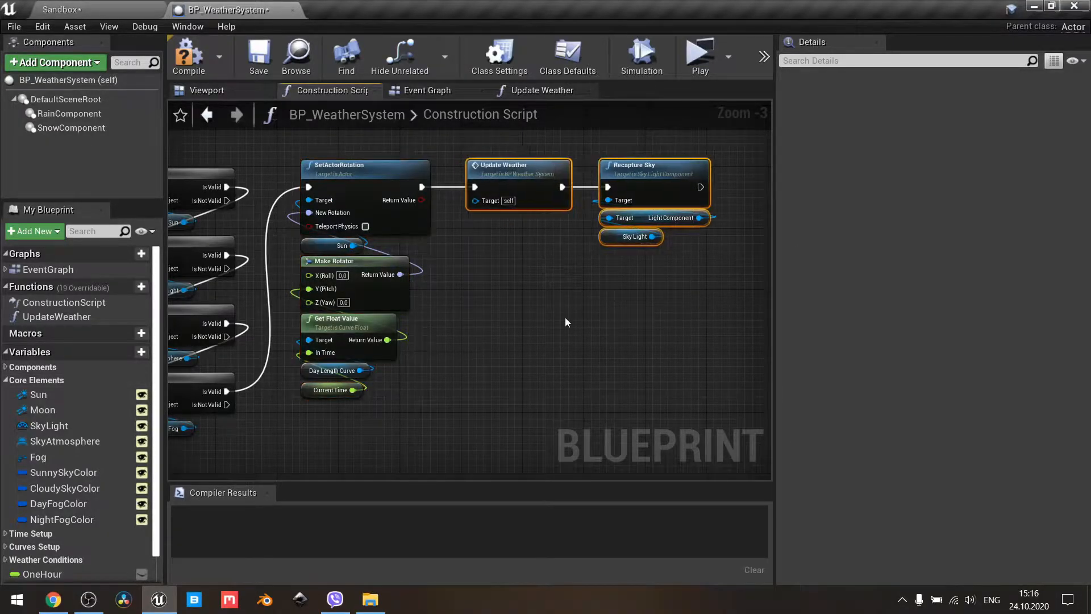
key(Right)
key(Right)
key(Right)
key(Right)
key(Right)
key(Right)
key(Right)
key(Right)
key(Right)
key(Right)
key(Right)
key(Right)
key(Right)
key(Right)
key(Right)
key(Right)
key(Right)
key(Right)
key(Right)
click(521, 259)
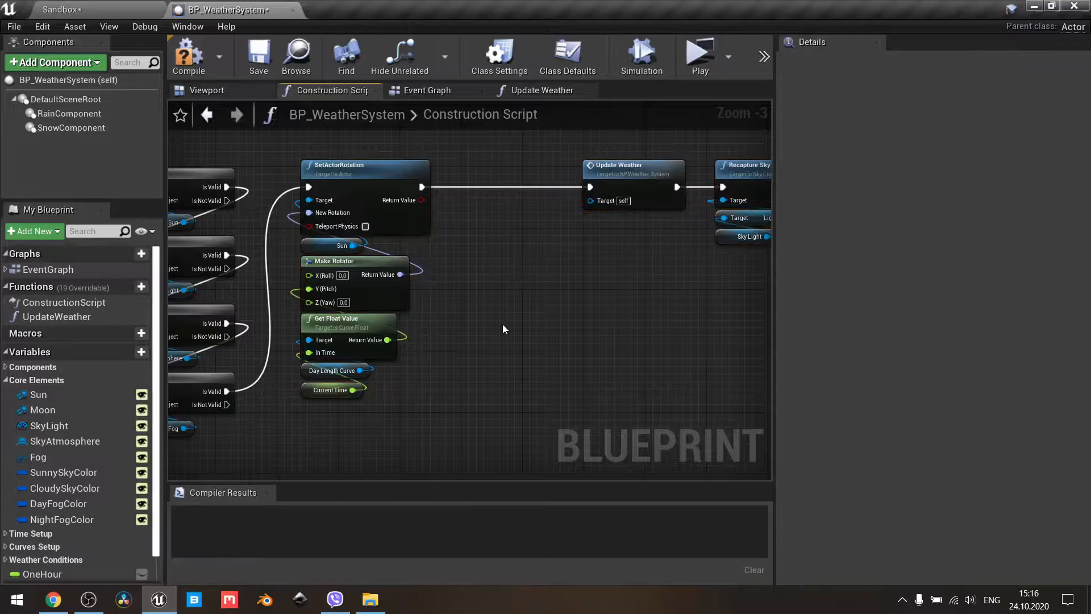
- Paste the copied rotation nodes into the gap and wire their SetActorRotation between the original one and Update Weather
key(ctrl+v)
right_drag(545, 213, 437, 239)
drag(436, 238, 382, 199)
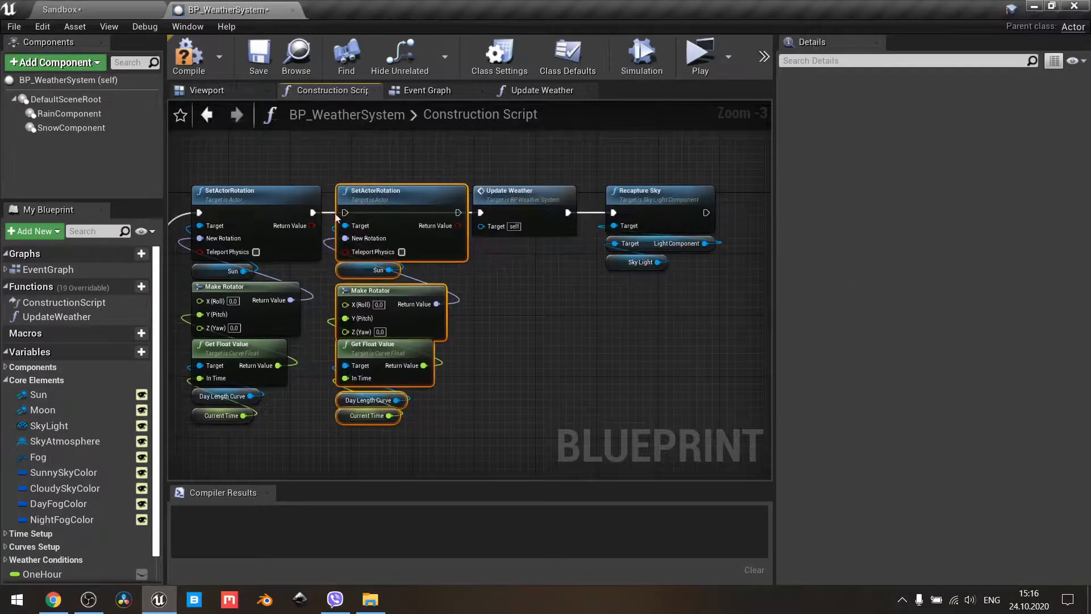
drag(313, 213, 346, 213)
drag(458, 214, 480, 213)
- Nudge the Update Weather node slightly to the right to space it from the second SetActorRotation
click(531, 227)
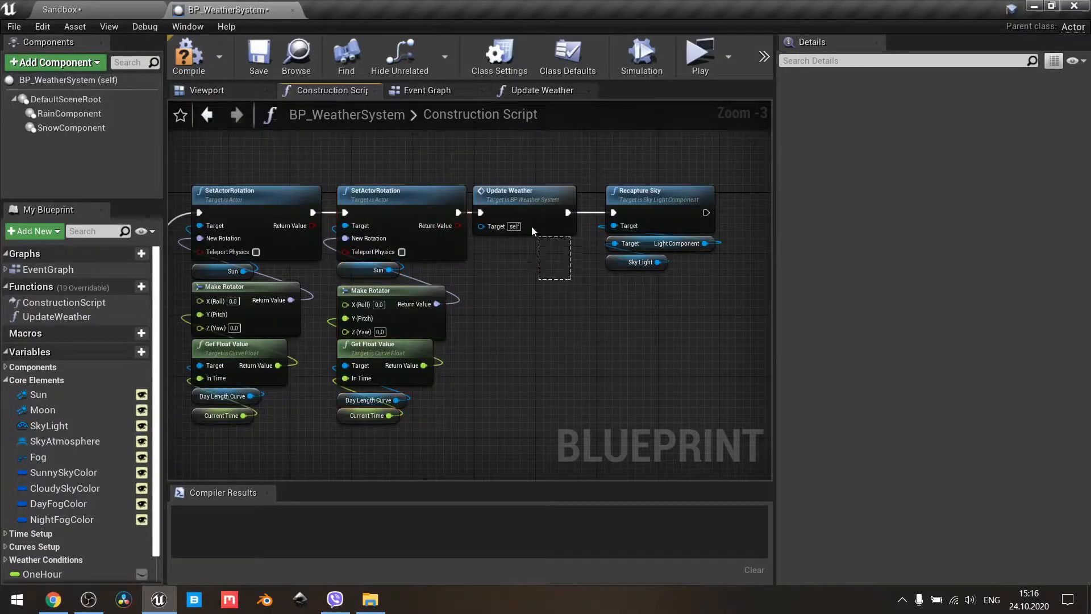
key(Right)
key(Right)
click(558, 322)
right_drag(484, 312, 539, 287)
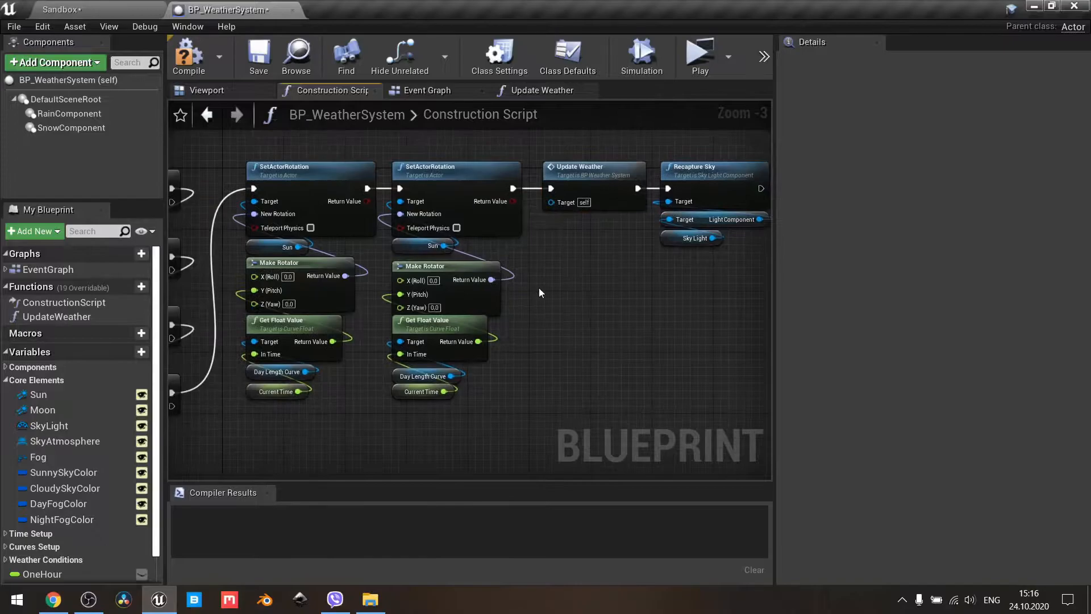
scroll(539, 288, up, 2)
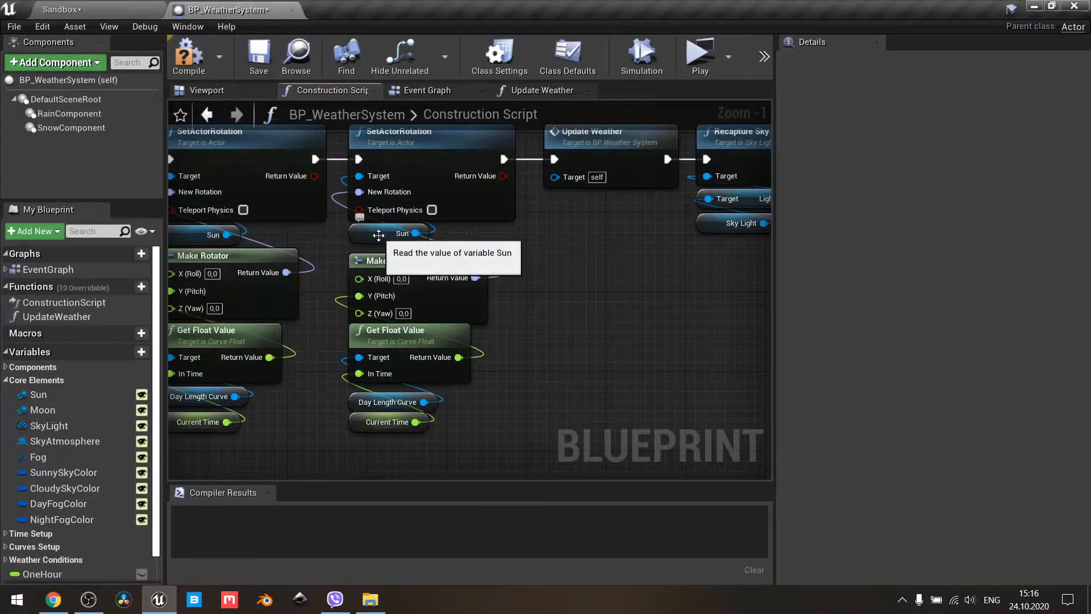
- Replace the Sun reference on the second SetActorRotation's Target with the Moon variable, placed just below that node
click(379, 235)
key(Delete)
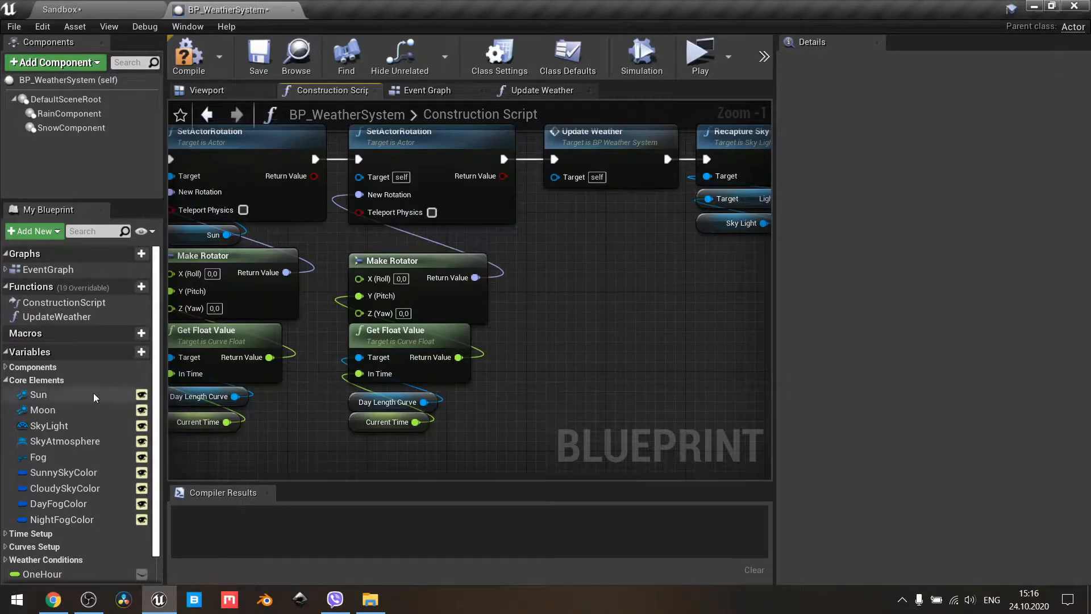
drag(64, 414, 357, 179)
drag(262, 174, 367, 244)
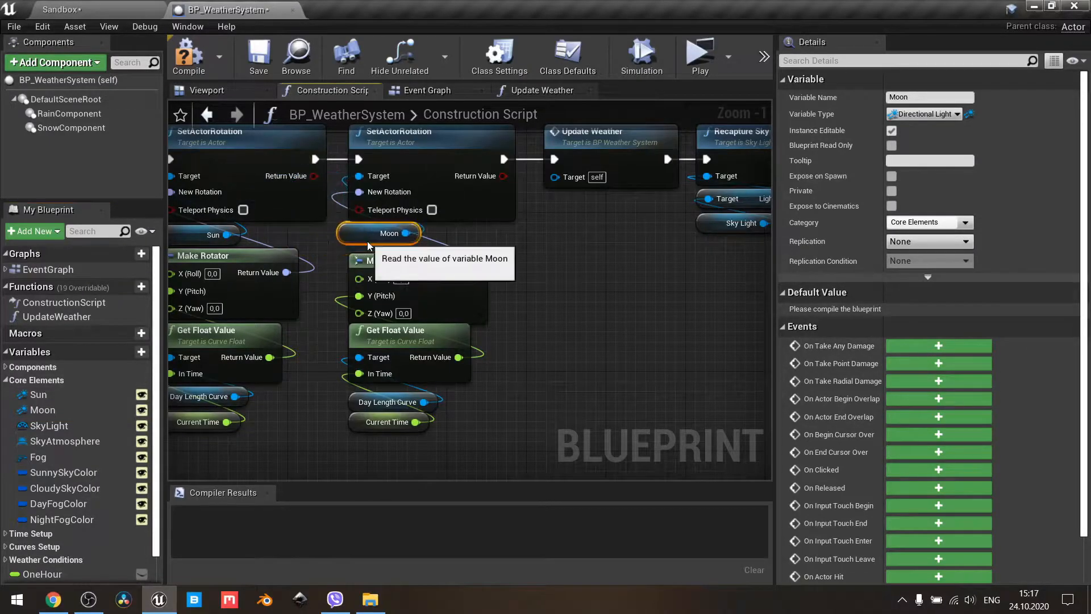
- Move the Moon's Get Float Value, Day Length Curve and Current Time nodes down, leaving a gap below Make Rotator
right_drag(534, 281, 586, 237)
drag(533, 385, 472, 284)
right_drag(565, 360, 563, 317)
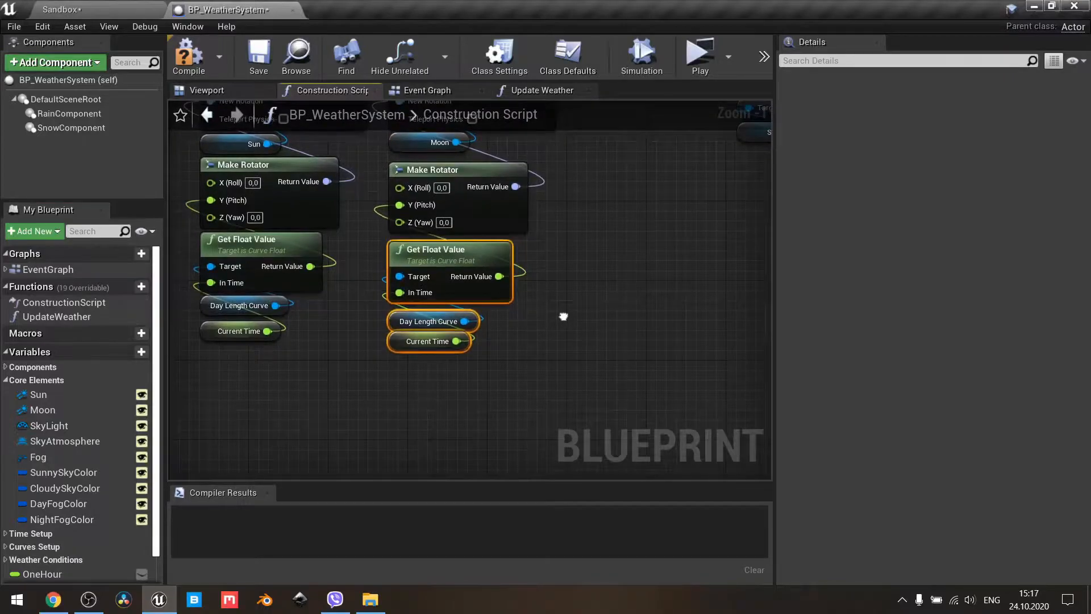
key(Down)
key(Down)
key(Down)
key(Down)
key(Down)
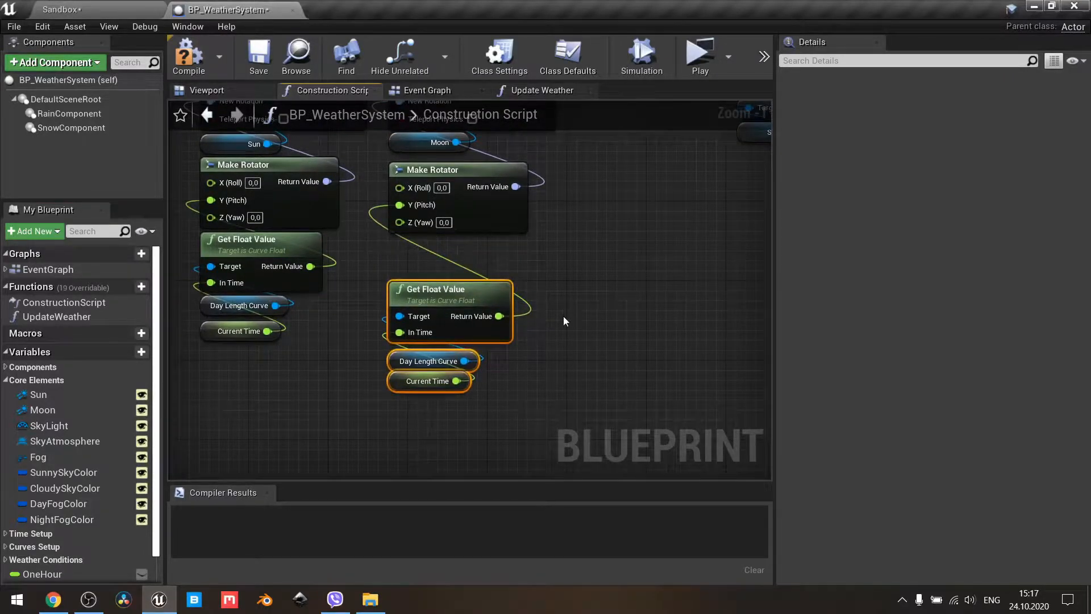
- Multiply the Moon's Get Float Value output by -1.0 with a float * float node in the gap, and feed it into Make Rotator's Pitch
drag(499, 316, 558, 295)
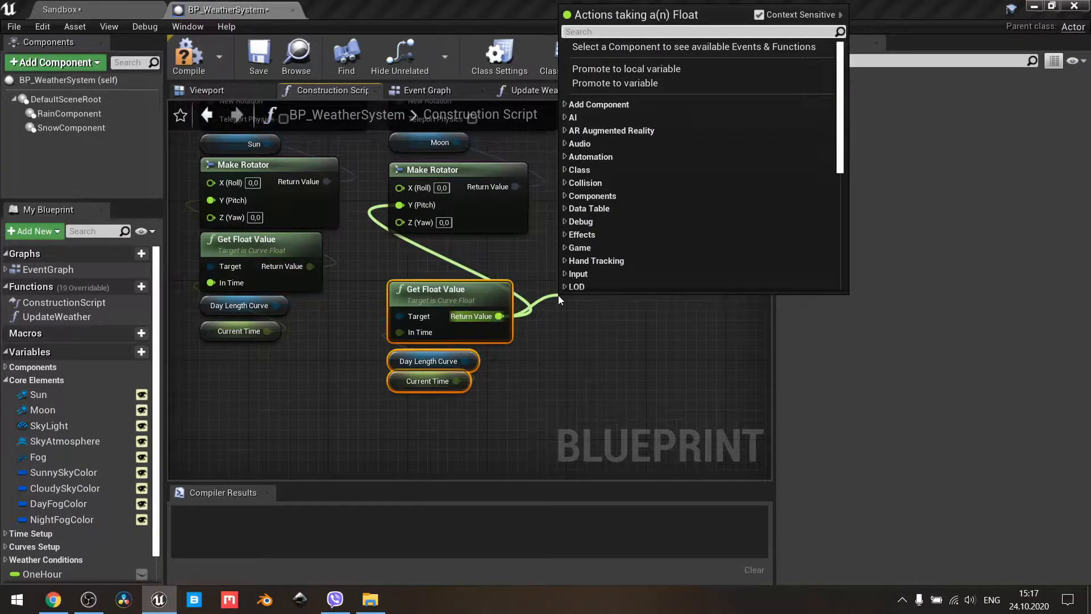
text(*)
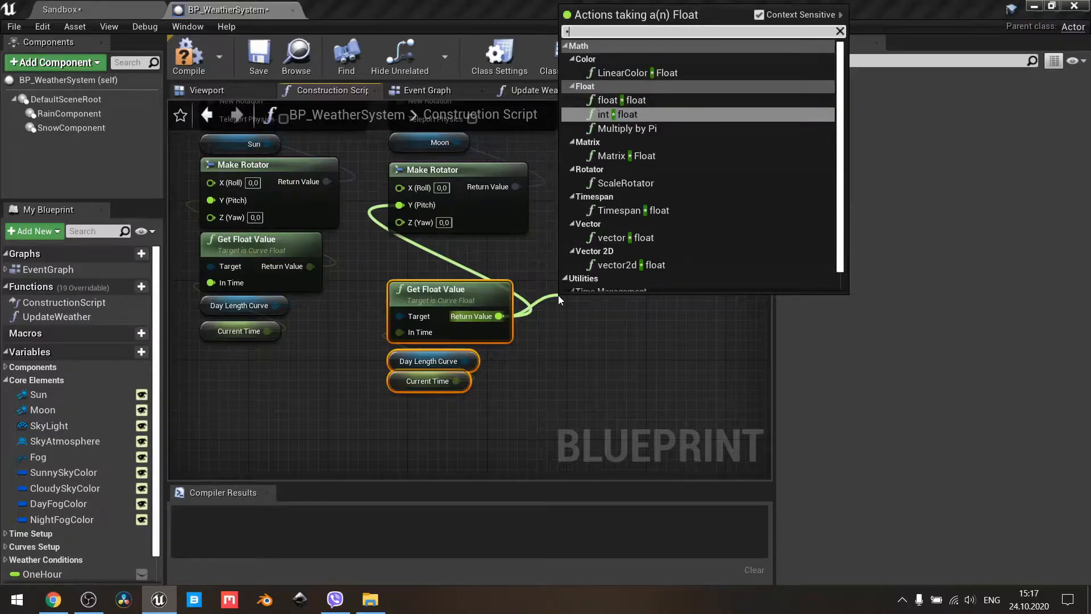
text(t)
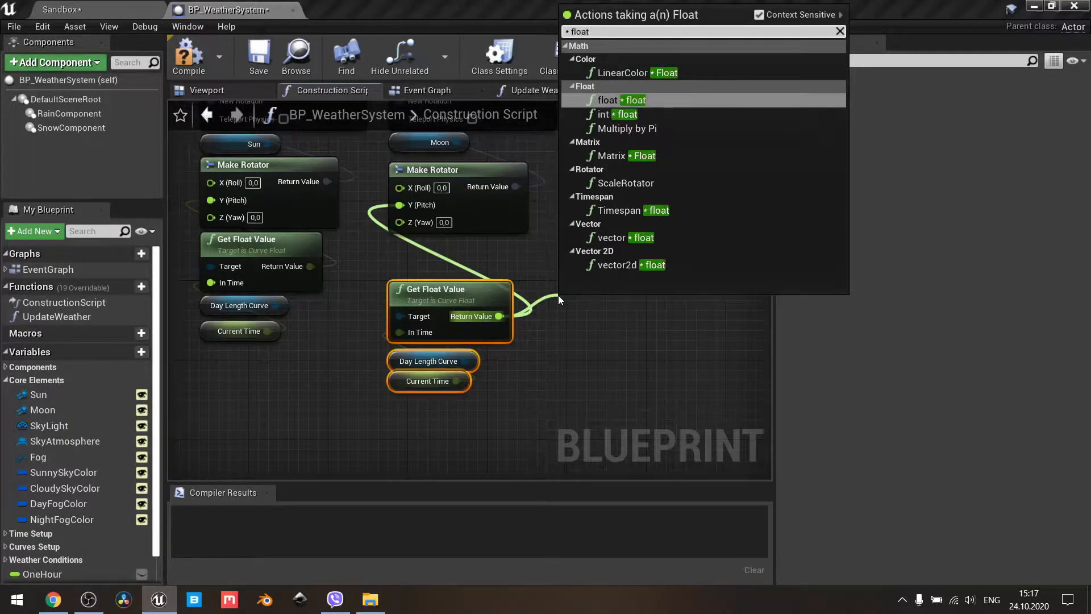
click(613, 100)
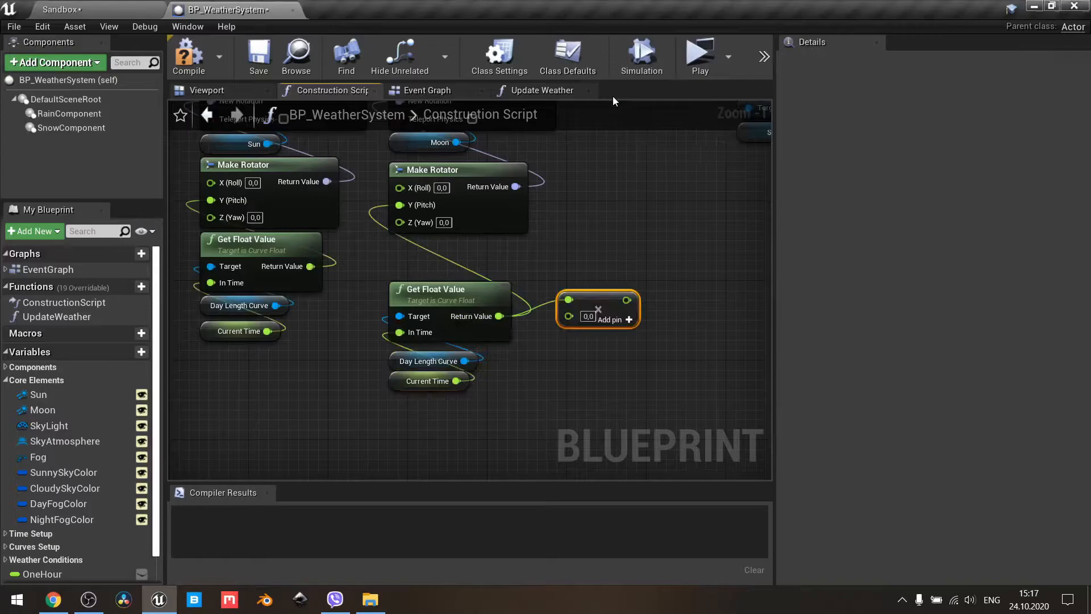
click(588, 315)
text(-1)
key(Return)
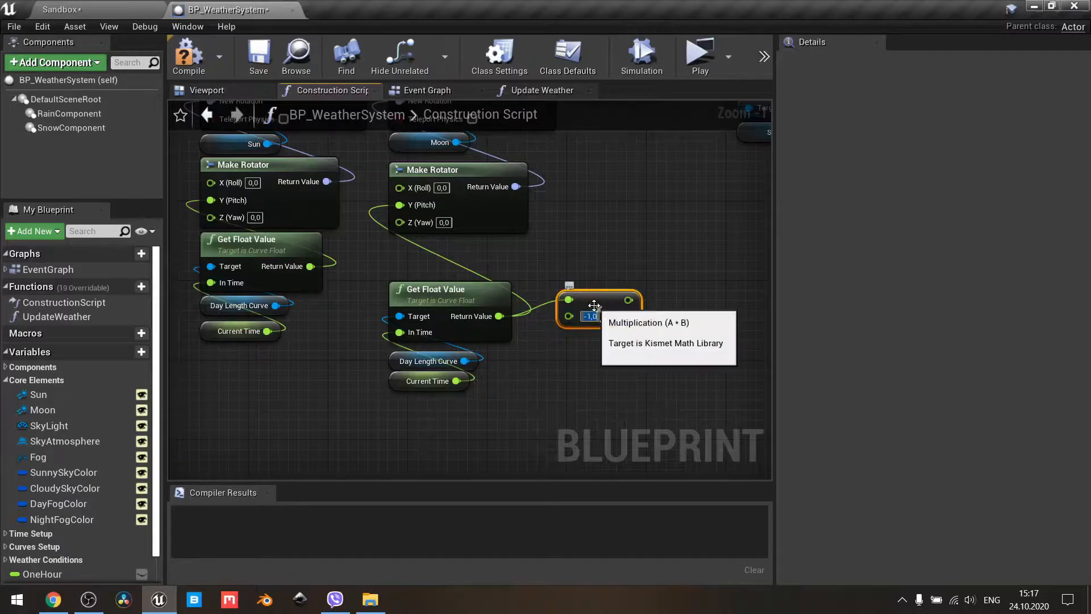
drag(628, 300, 420, 206)
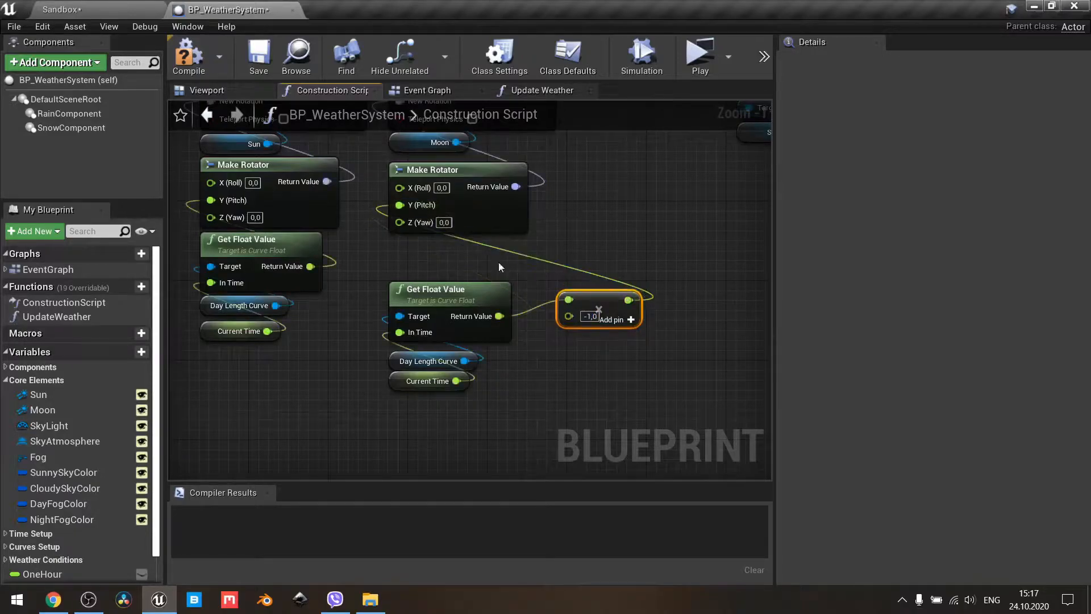
drag(612, 305, 443, 255)
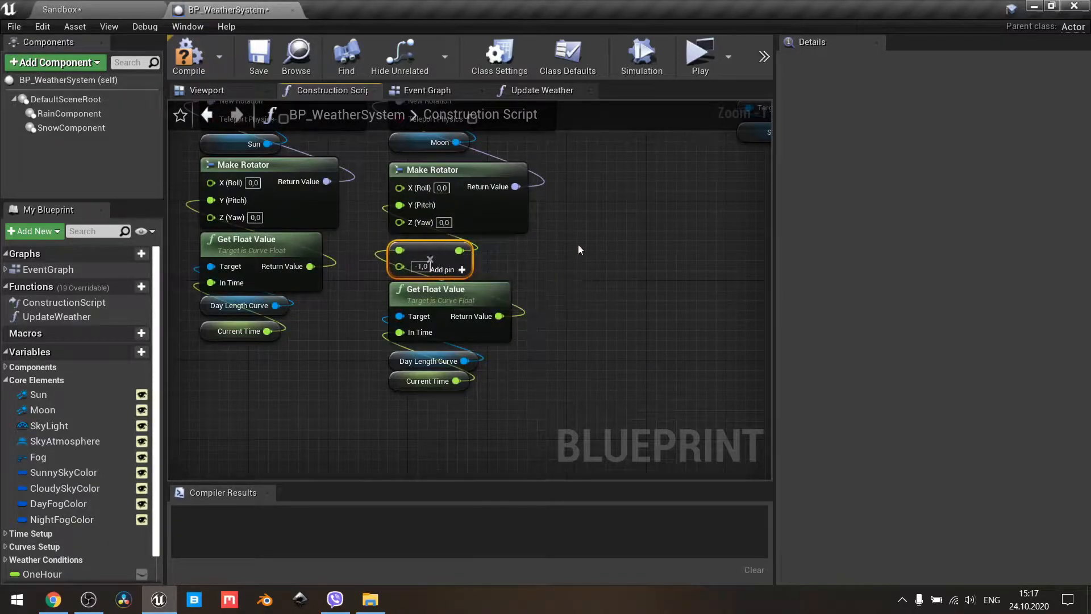
- Move the Sky Light, Sky Atmosphere and Fog Is Valid checks down, leaving a gap below the Sun's check
scroll(579, 239, down, 2)
right_drag(585, 222, 853, 230)
scroll(500, 384, up, 2)
scroll(502, 389, down, 2)
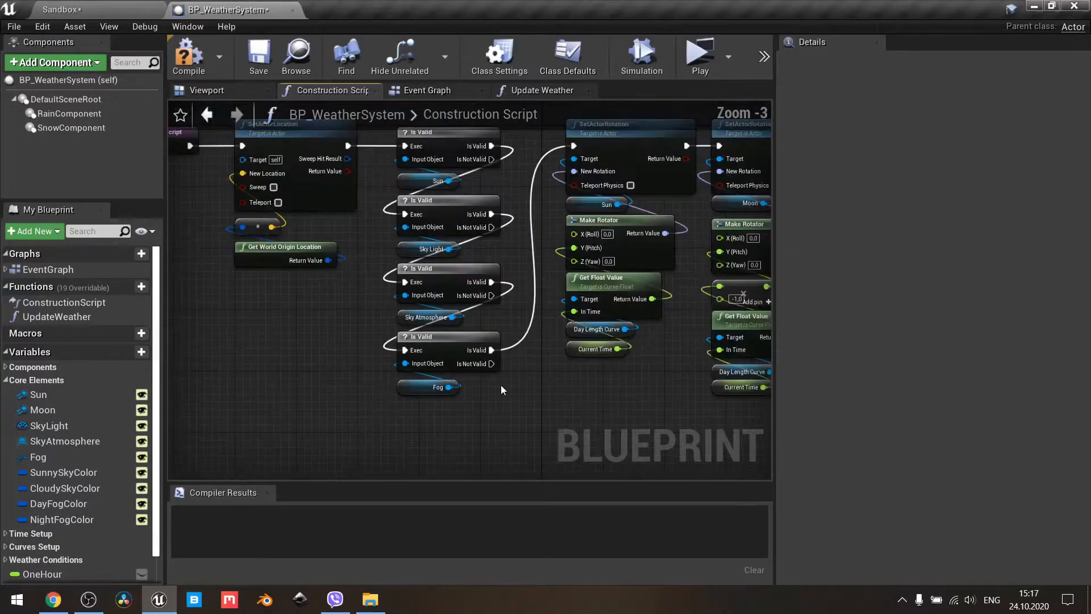
right_drag(500, 388, 492, 438)
drag(483, 453, 404, 262)
key(Down)
key(Down)
key(Down)
key(Down)
key(Down)
key(Down)
key(Down)
key(Down)
key(Down)
key(Down)
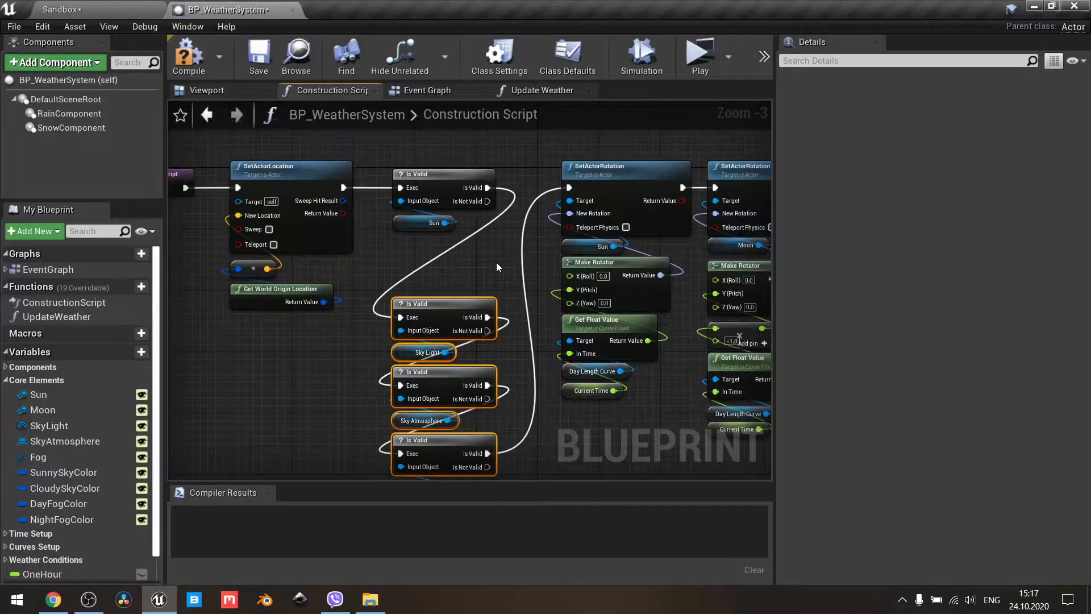
key(Down)
key(Down)
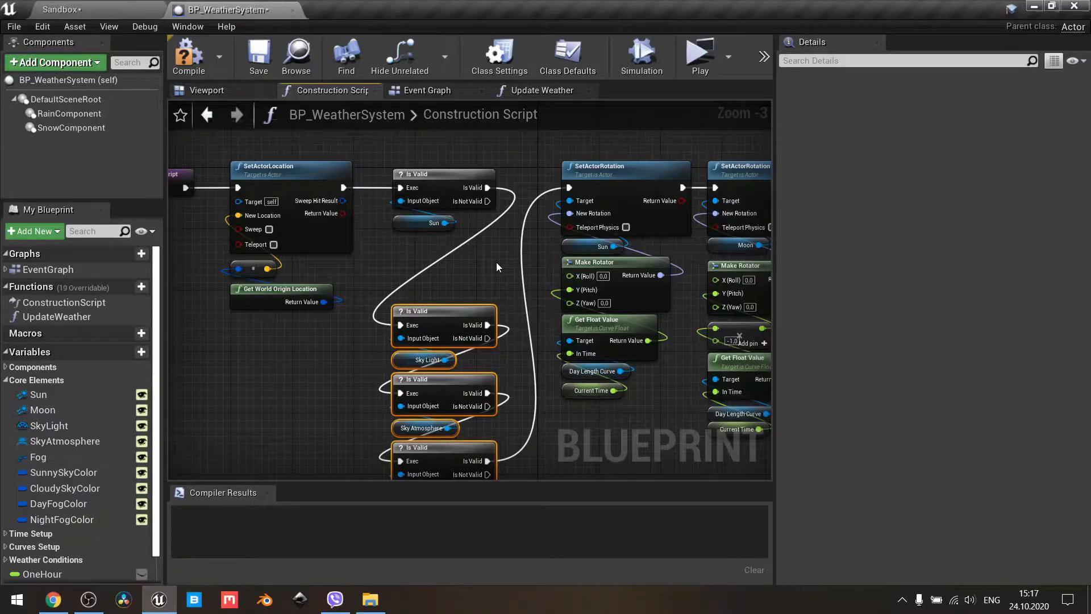
- Duplicate the Sun's Is Valid check into the gap and wire its execution between the Sun and Sky Light checks
scroll(467, 241, up, 3)
drag(480, 252, 408, 160)
key(ctrl+w)
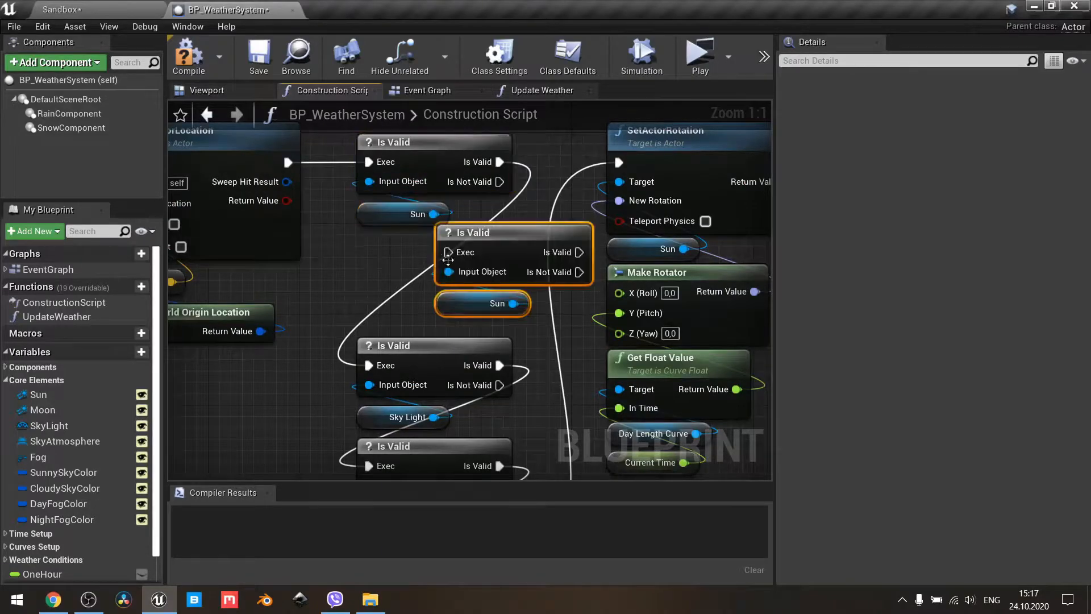
drag(480, 241, 395, 253)
drag(500, 162, 372, 263)
drag(499, 264, 369, 365)
- Replace the Sun reference on the duplicated Is Valid check with the Moon variable, placed below the check
click(375, 314)
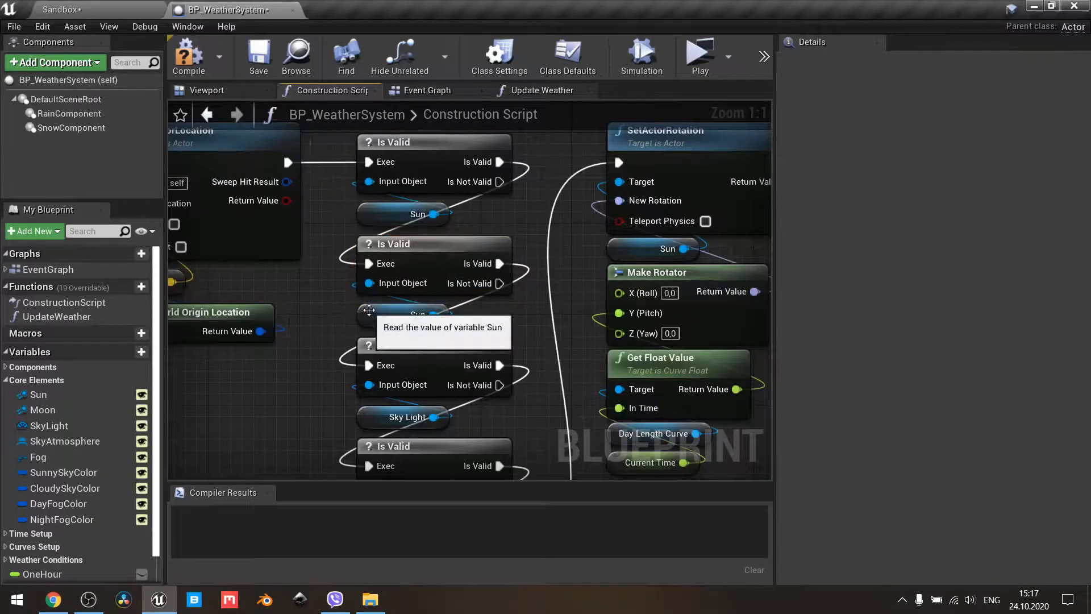
key(Delete)
drag(96, 408, 367, 287)
drag(257, 296, 398, 322)
click(332, 282)
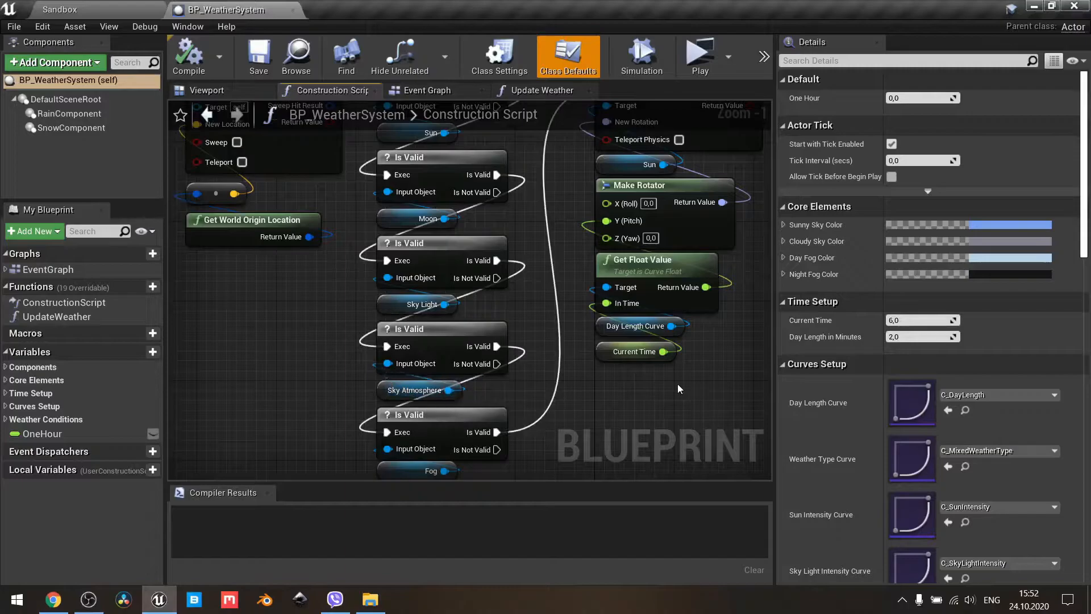
- Copy the Moon's SetActorRotation node together with its Moon, rotator, multiplication, curve and time nodes
right_drag(678, 385, 373, 399)
scroll(646, 361, down, 1)
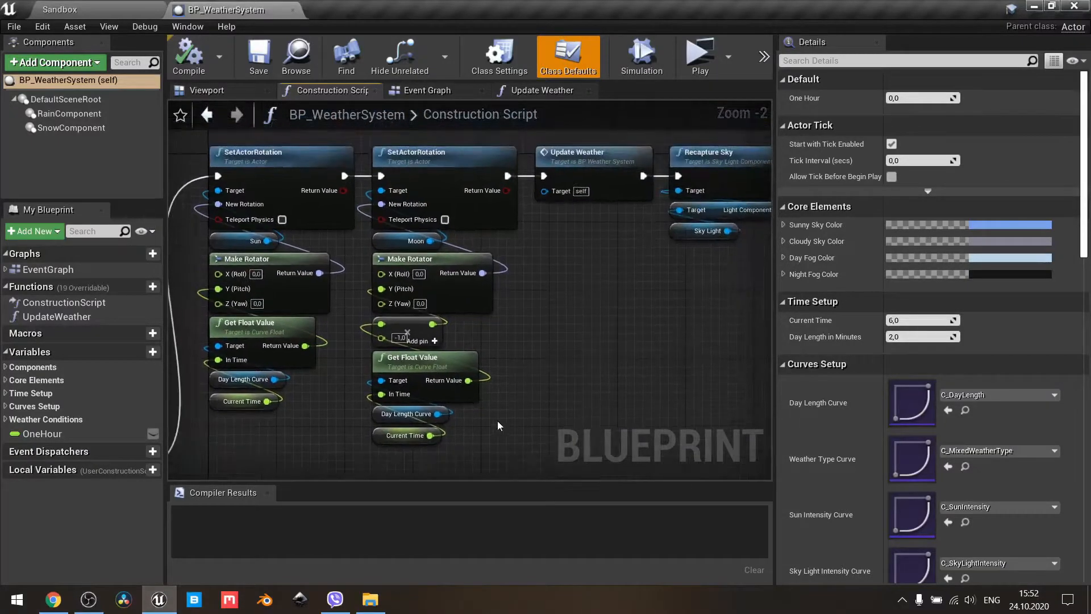
drag(479, 447, 379, 155)
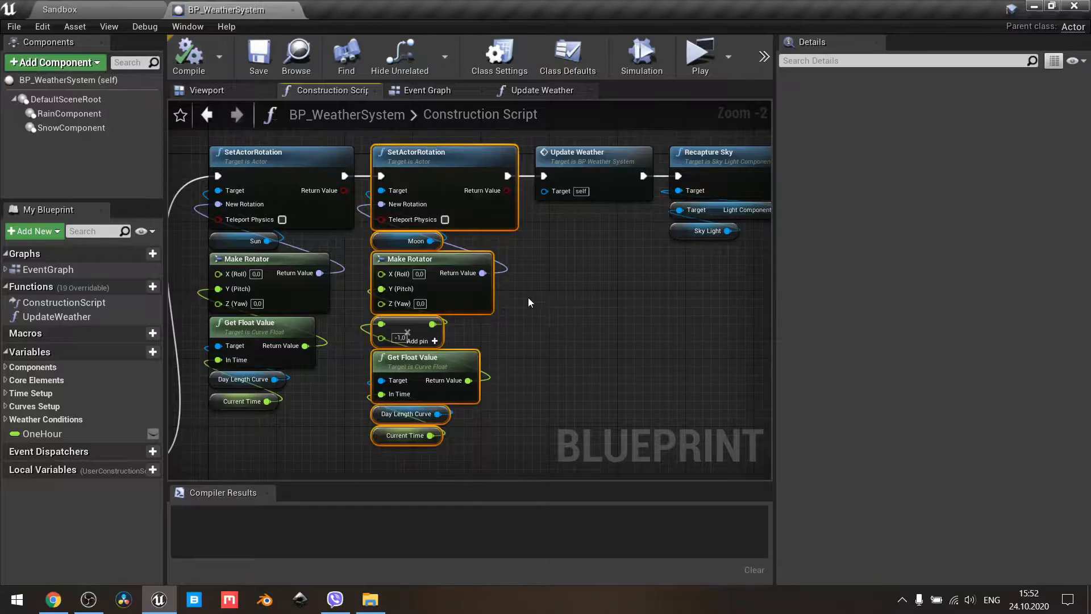
- In the Event Graph, move the Update Weather node to the right, leaving a gap after the Sun's SetActorRotation
click(428, 91)
right_drag(446, 284, 421, 155)
scroll(542, 279, up, 3)
right_drag(540, 278, 503, 337)
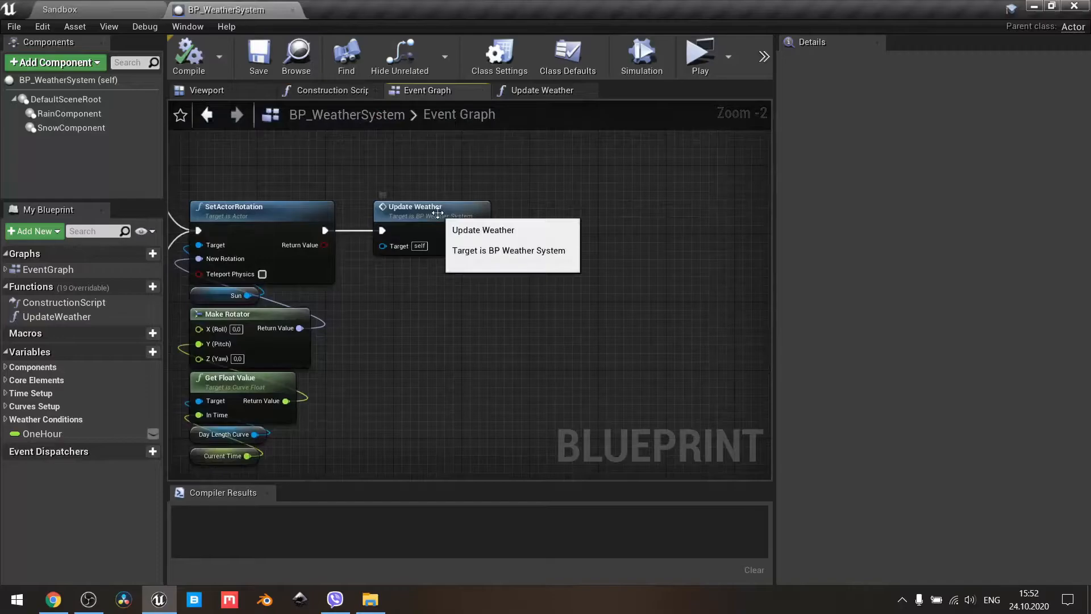
click(438, 213)
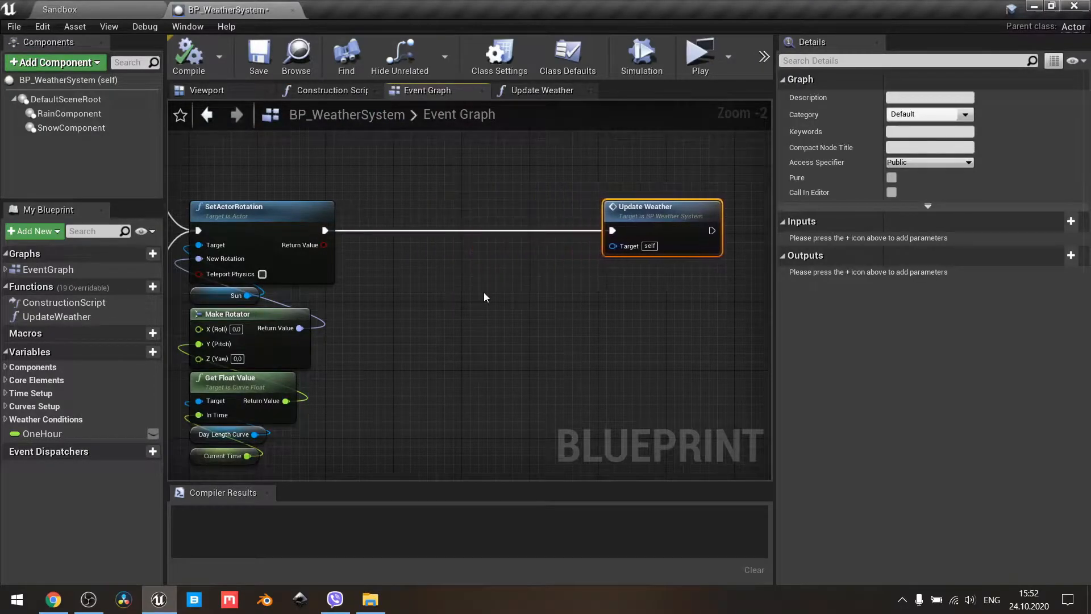
click(438, 295)
right_drag(441, 309, 474, 250)
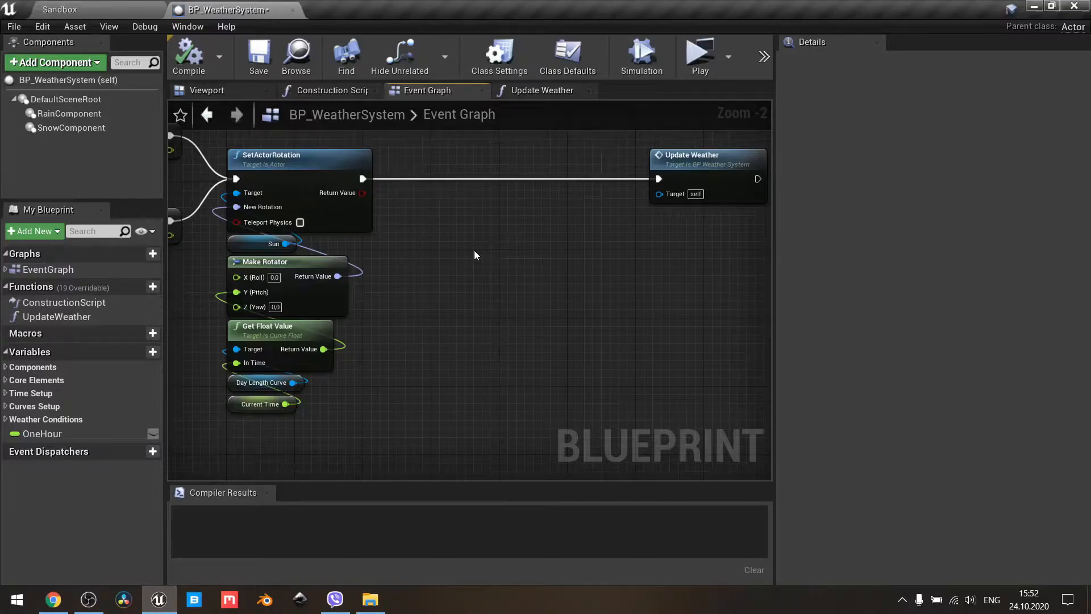
- Paste the Moon rotation nodes into the Event Graph gap and wire their SetActorRotation between the Sun's one and Update Weather
key(ctrl+v)
drag(580, 167, 543, 278)
drag(363, 179, 453, 231)
drag(576, 230, 663, 178)
click(636, 264)
scroll(636, 264, down, 2)
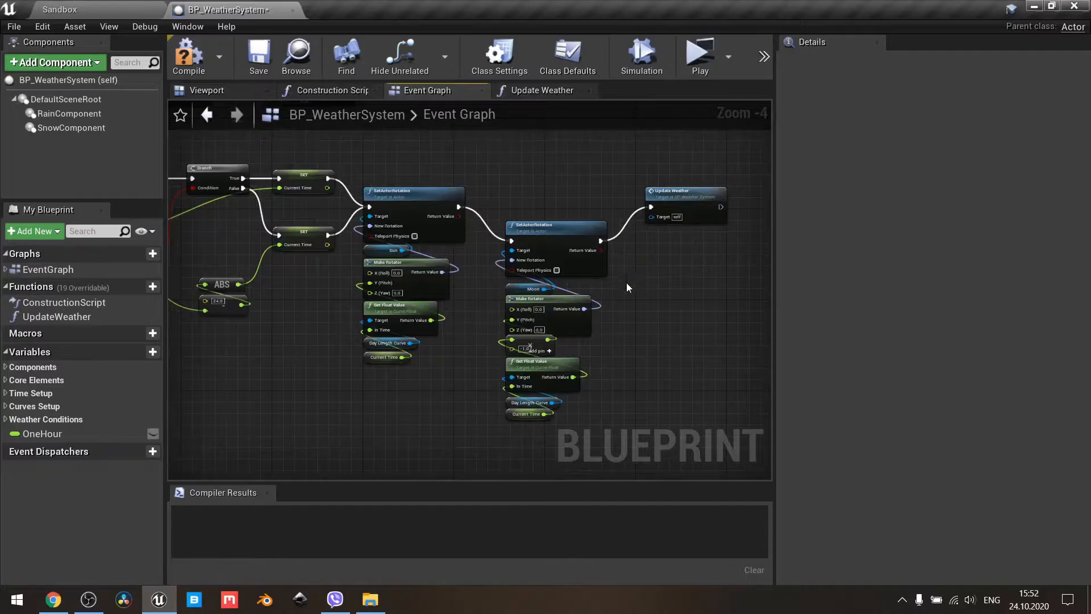
- In the Sandbox level, find the BP_WeatherSystem actor and assign the Moon light to its Moon property
click(138, 5)
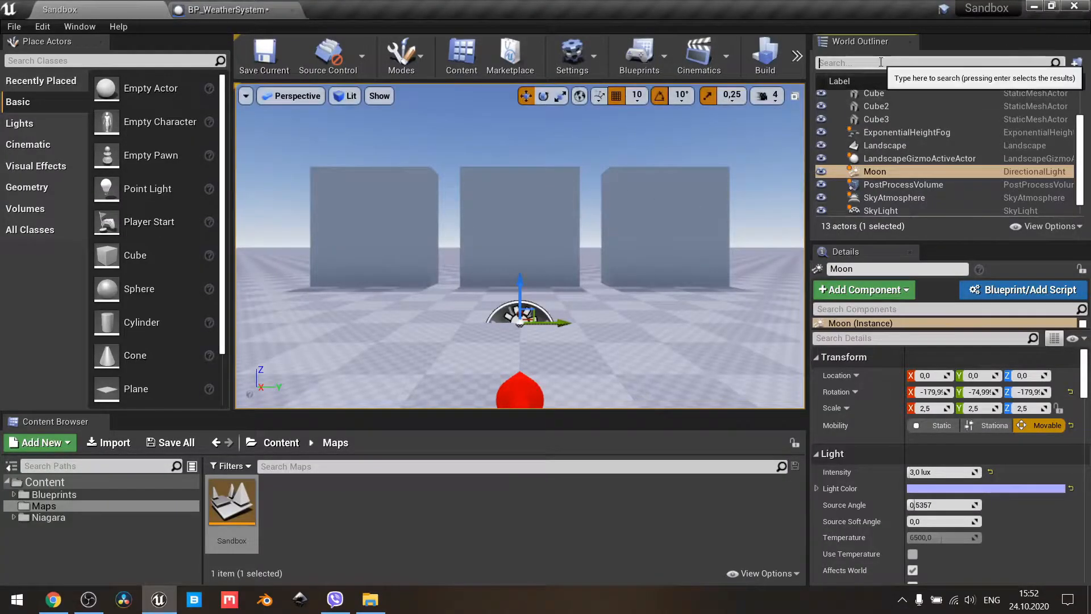
text(weather)
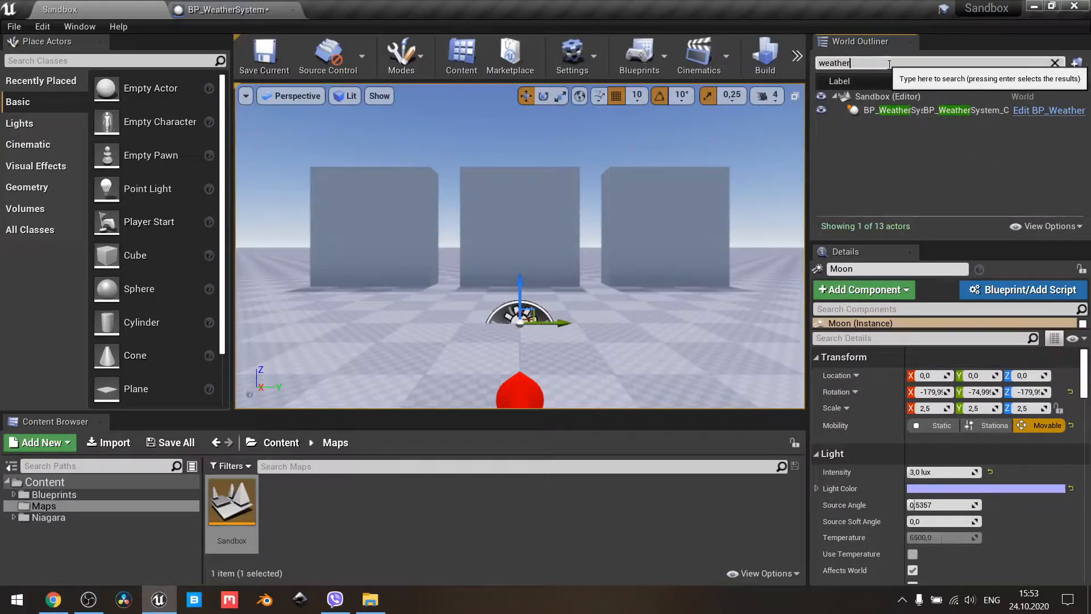
click(909, 110)
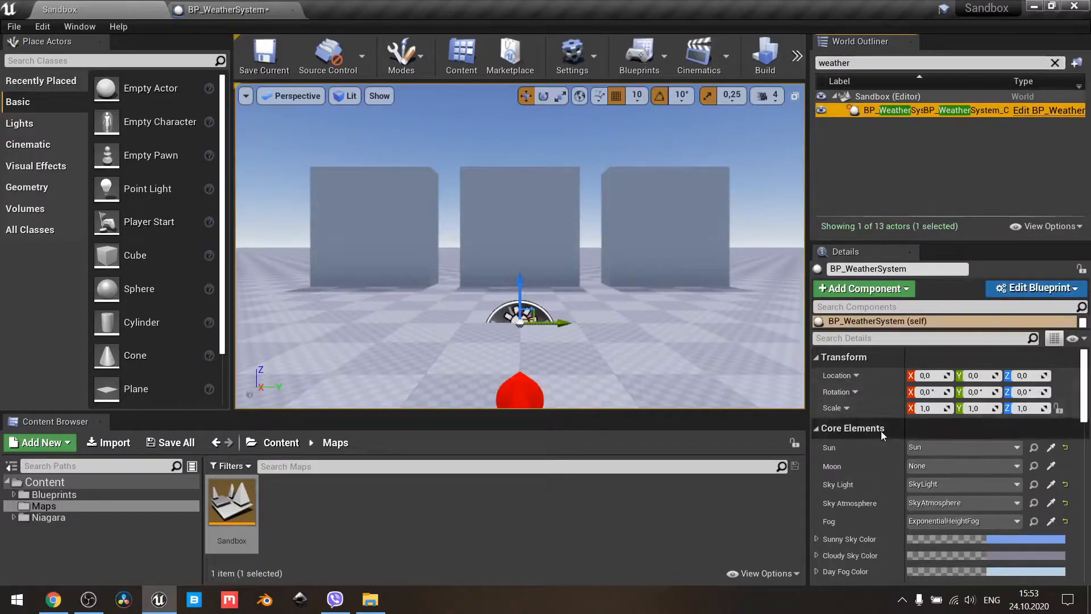
click(926, 466)
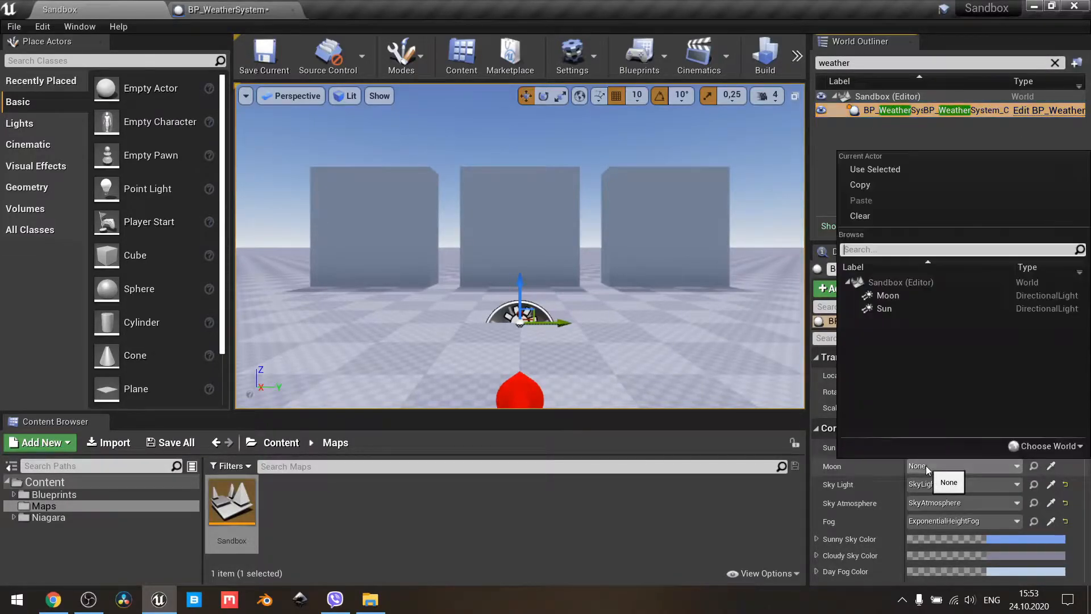
click(898, 292)
- Set the weather system's Day Length in Minutes to 0,5
scroll(883, 435, down, 2)
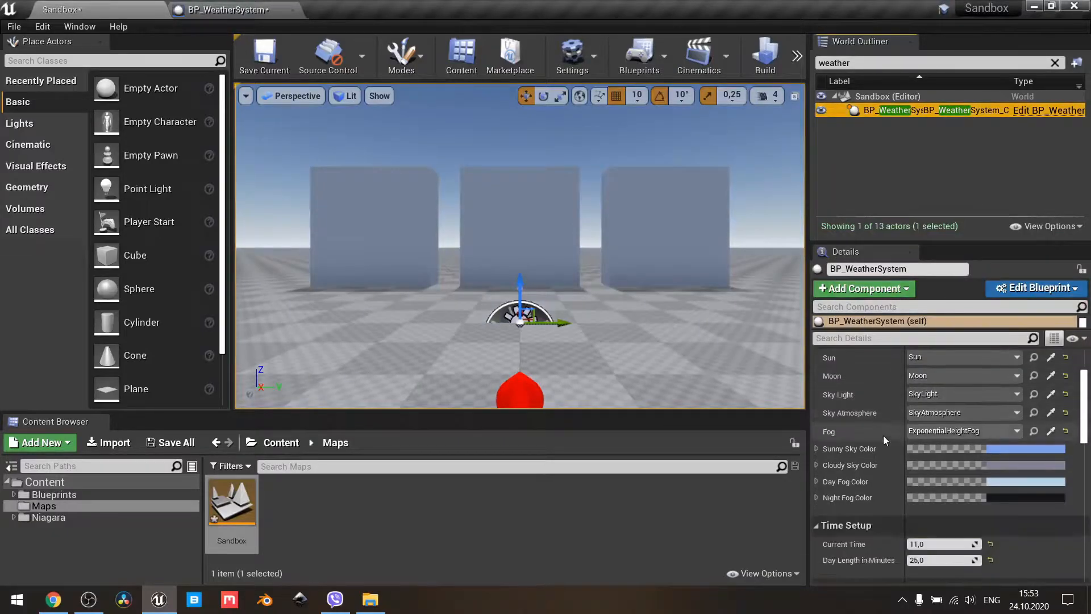
click(946, 560)
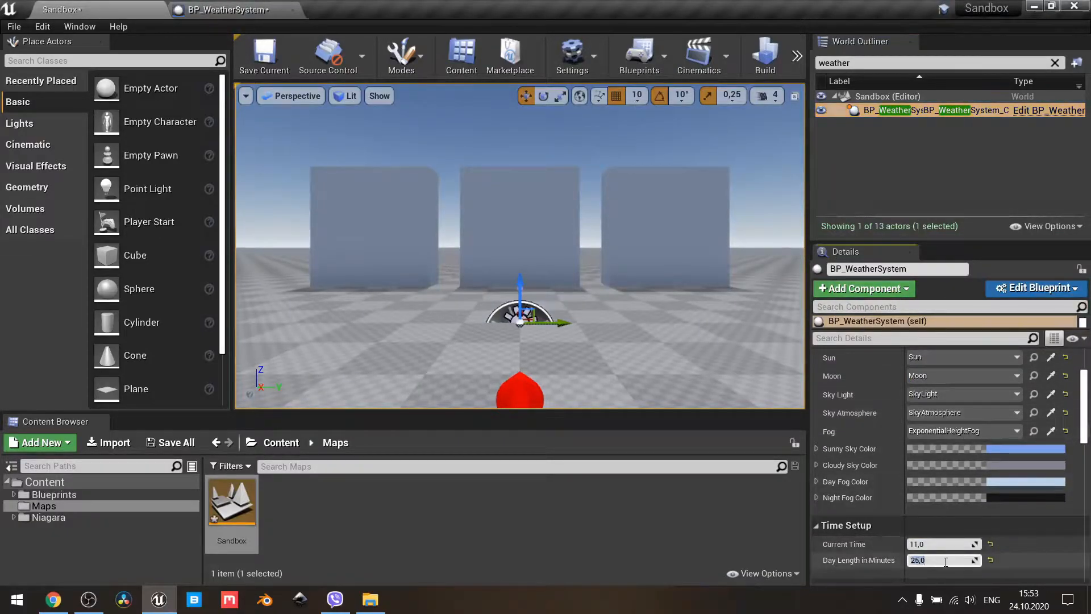
text(0)
text(,5)
key(Return)
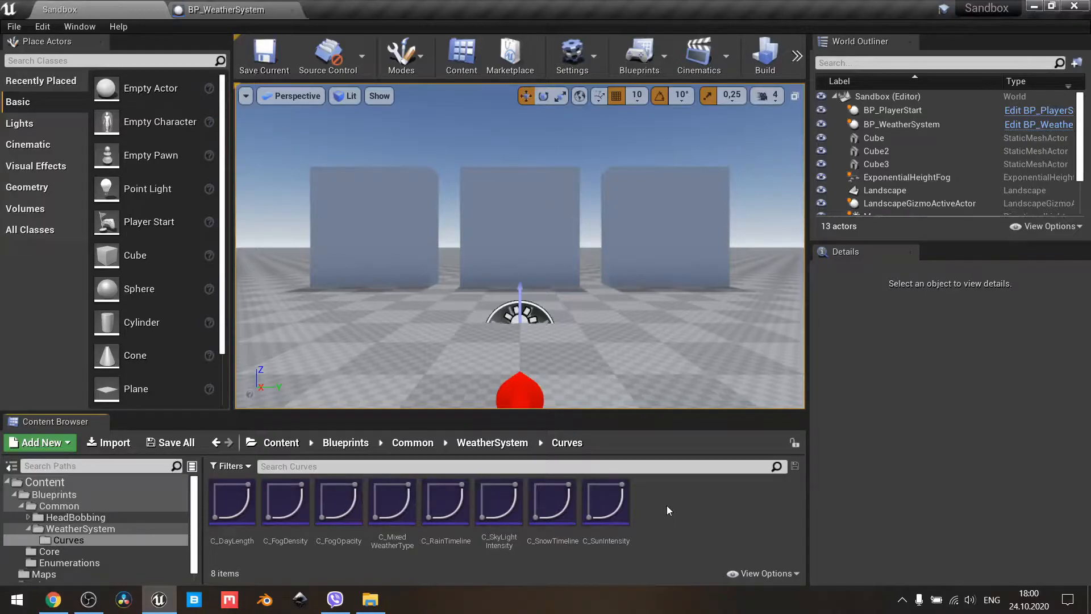
- Create a CurveVector asset named C_MoonIntensity in the WeatherSystem Curves folder
right_click(667, 506)
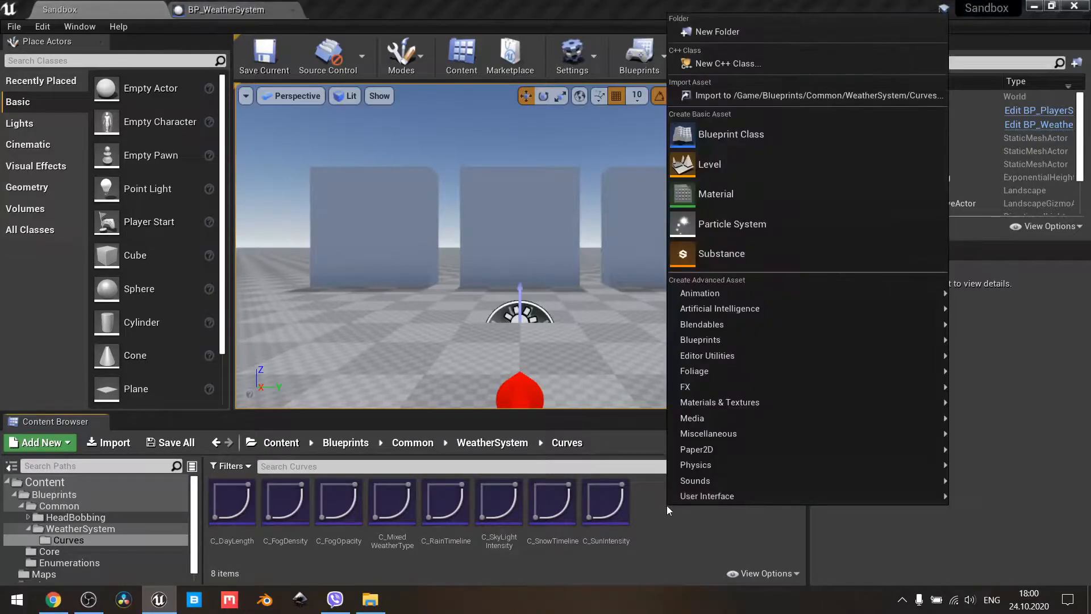
mouse_move(722, 433)
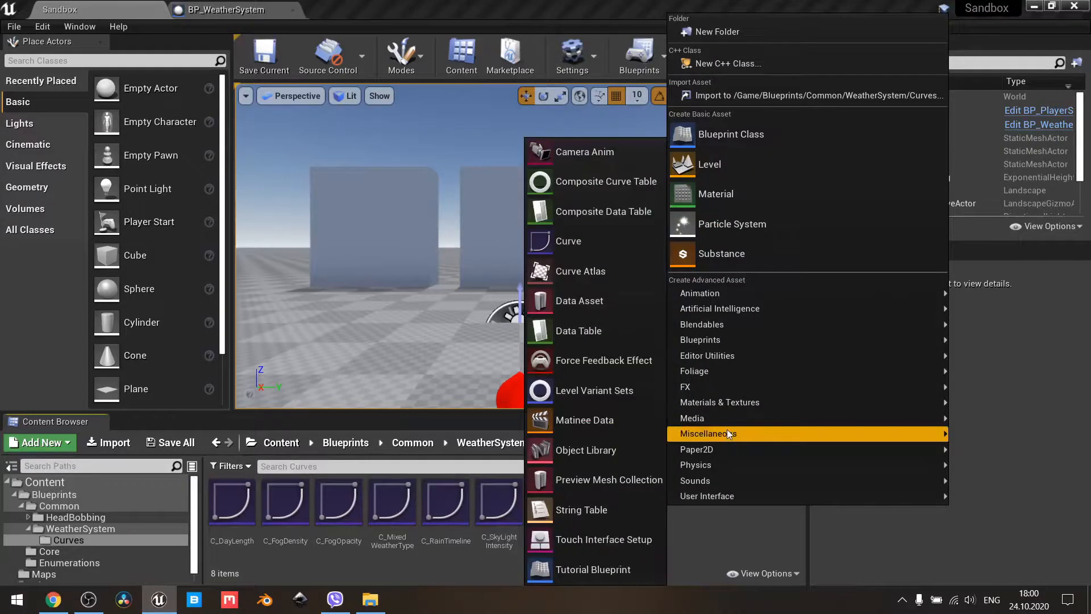
click(581, 243)
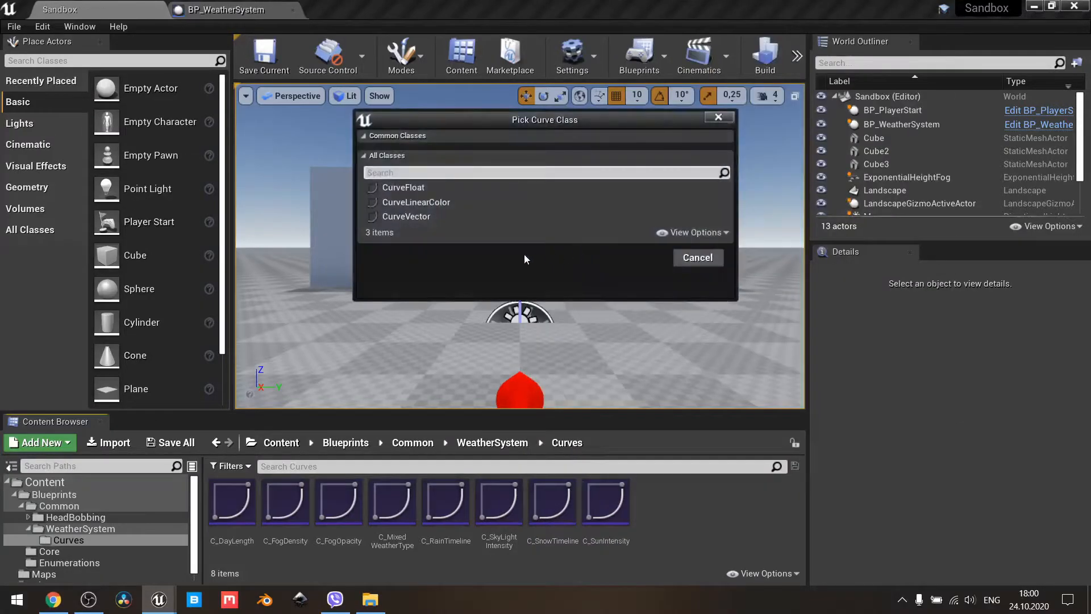
click(461, 203)
click(461, 218)
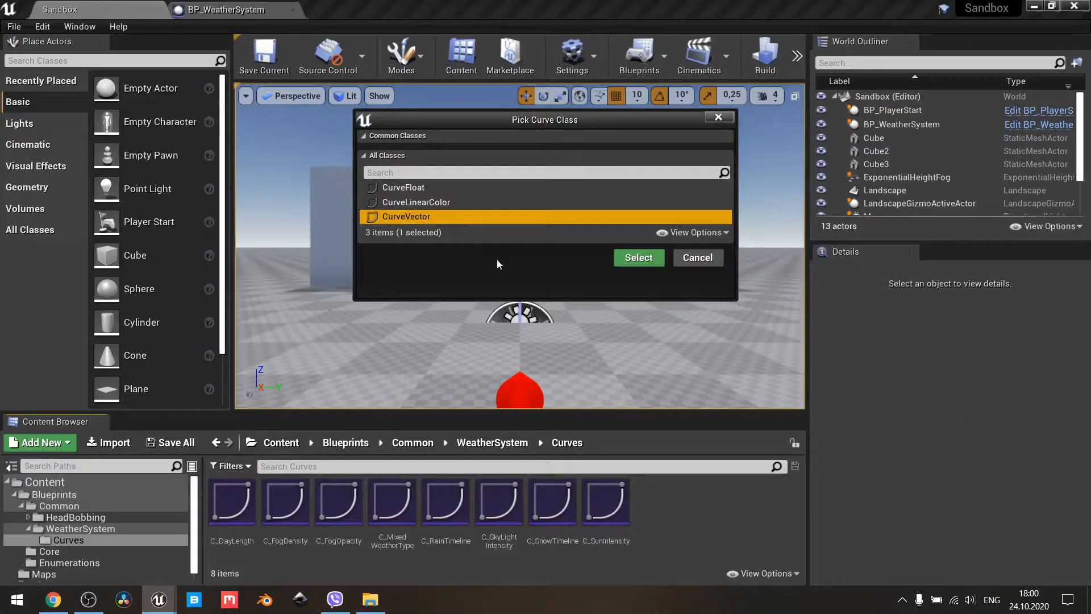
click(639, 257)
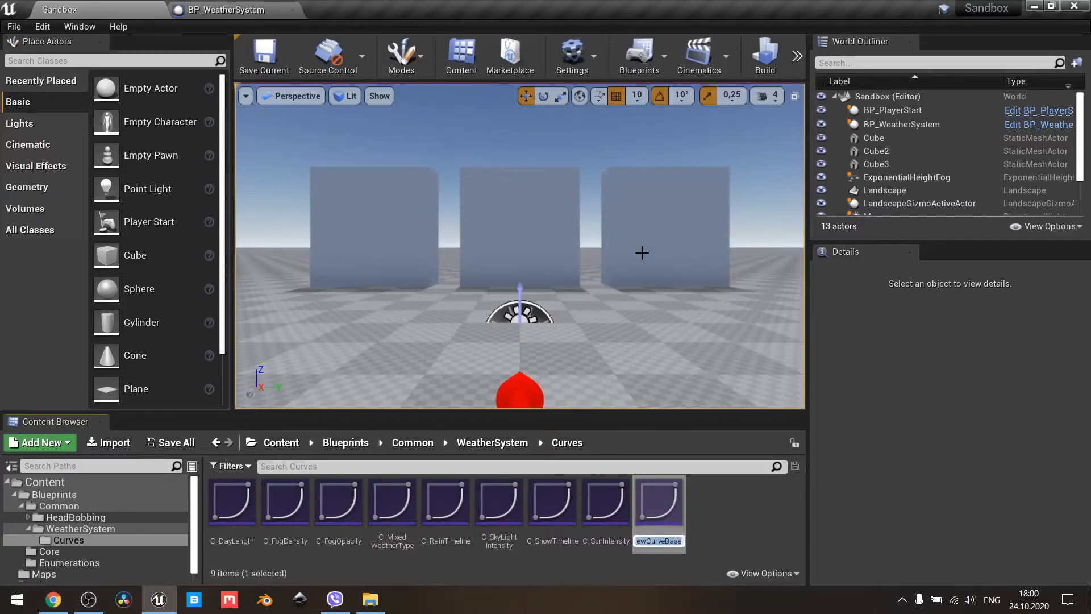
text(C_)
text(MoonInt)
text(ensity)
key(Return)
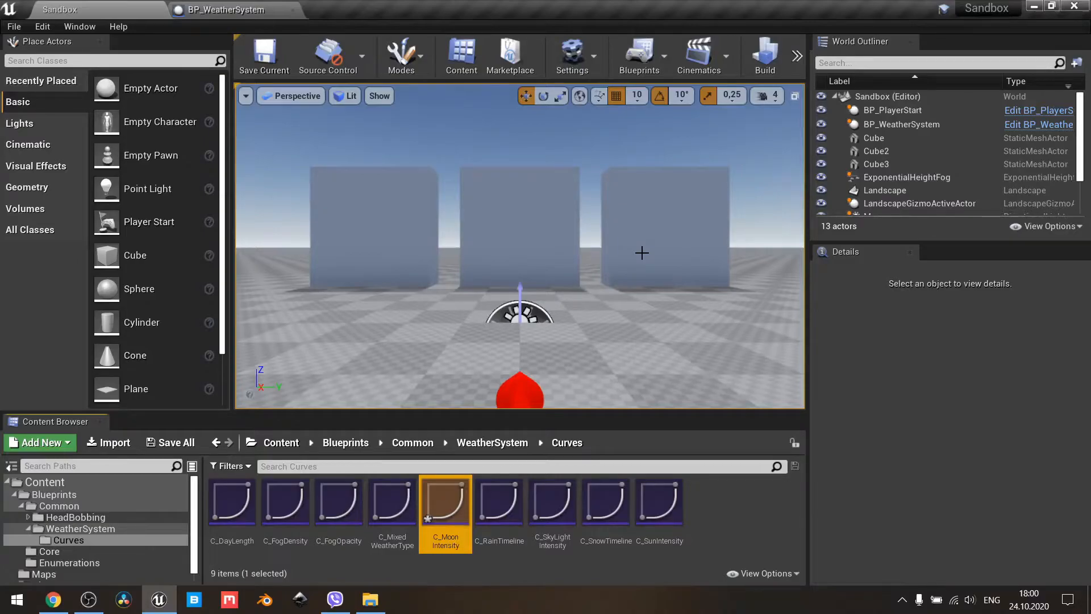
- Open C_MoonIntensity, show only its X curve, and add two keys at times of about -0,6 and 0,3
key(Return)
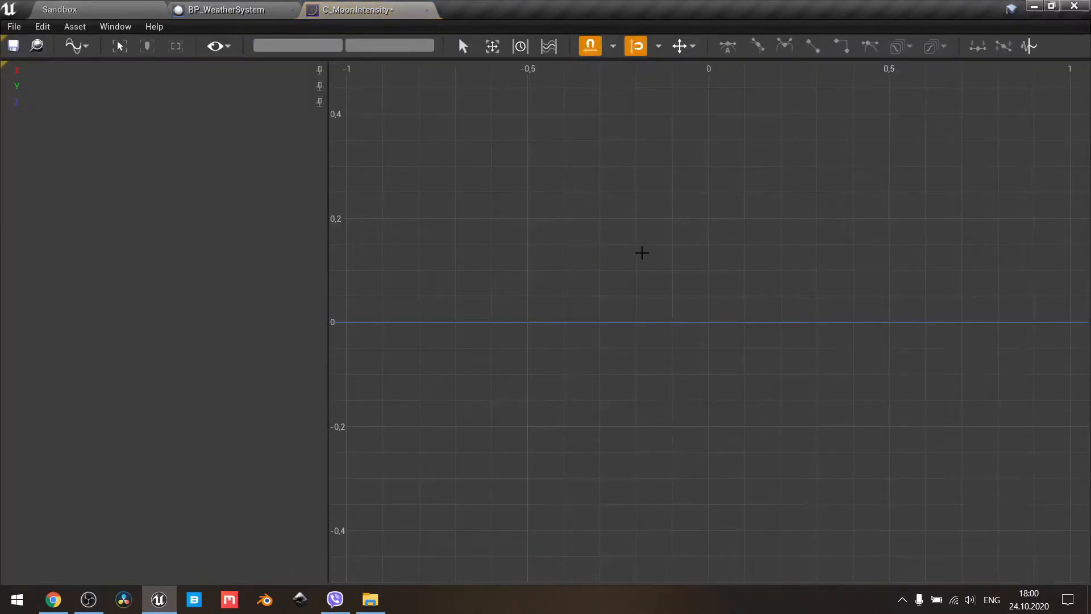
click(320, 102)
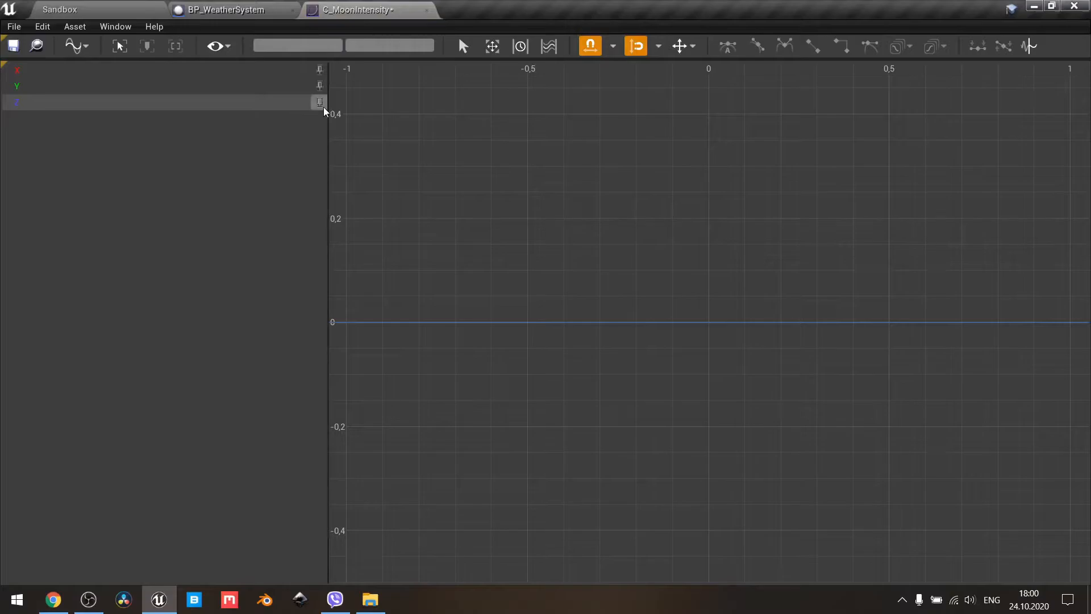
click(319, 86)
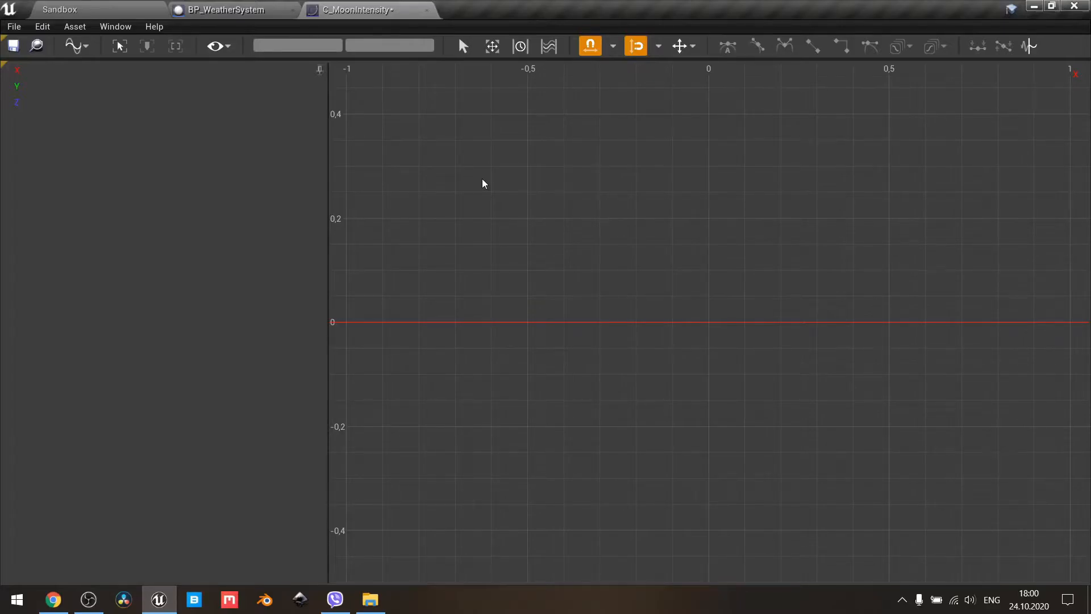
right_click(494, 322)
click(518, 376)
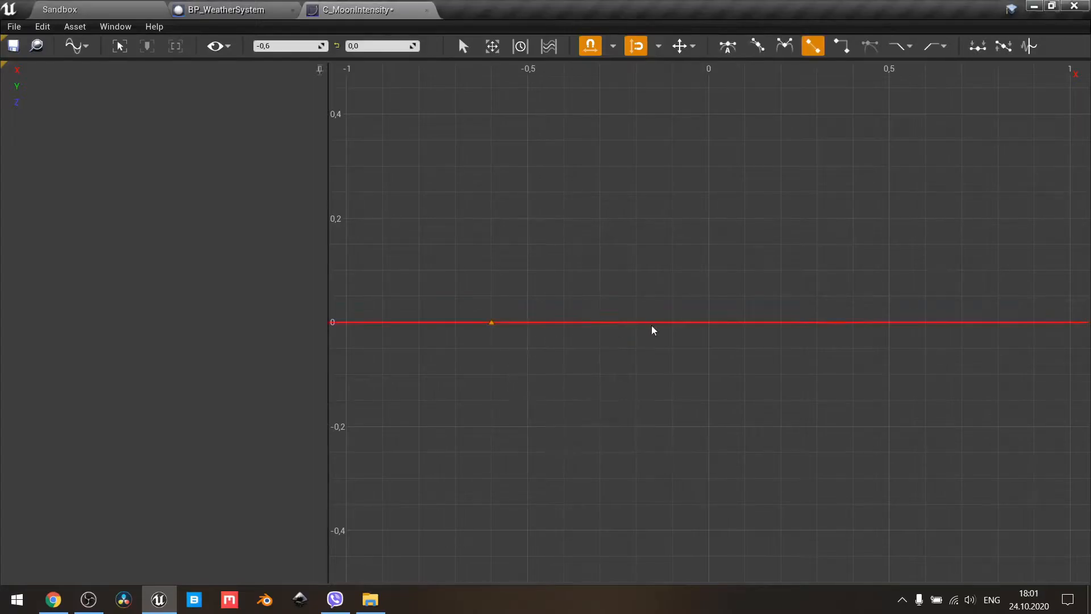
right_click(835, 323)
click(856, 374)
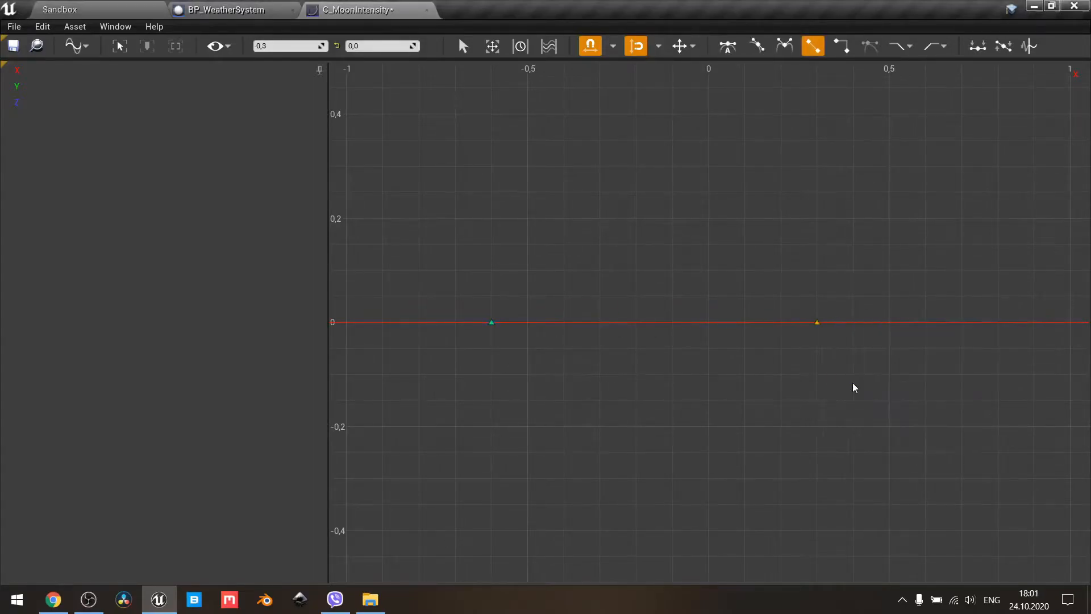
click(656, 380)
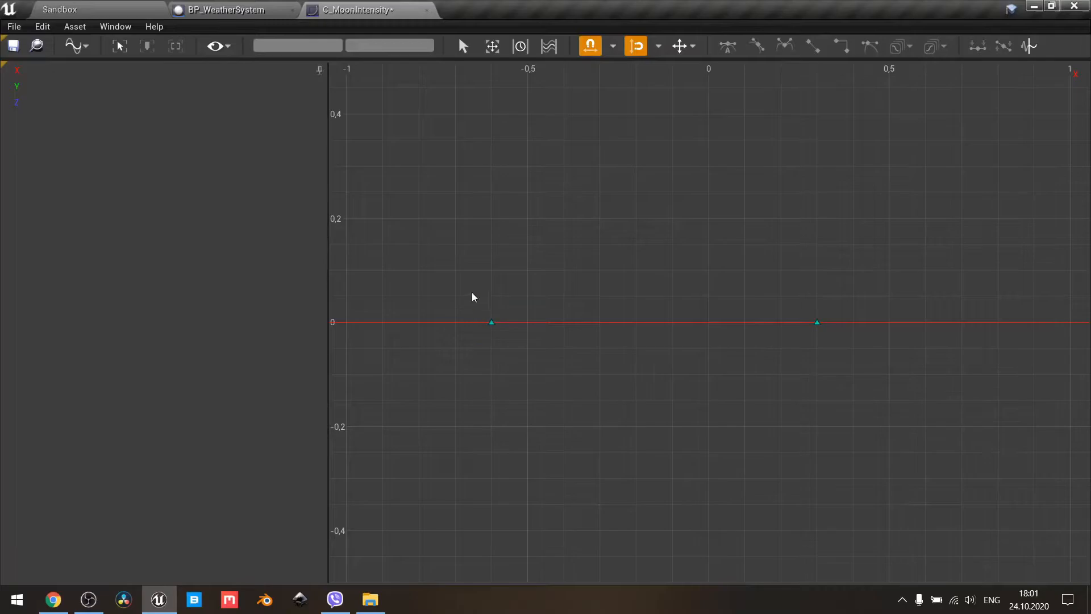
- Set the times of the X curve's two keys to 0 and 24 and fit the curve in view
click(492, 322)
click(273, 46)
text(0)
drag(789, 301, 842, 356)
click(291, 45)
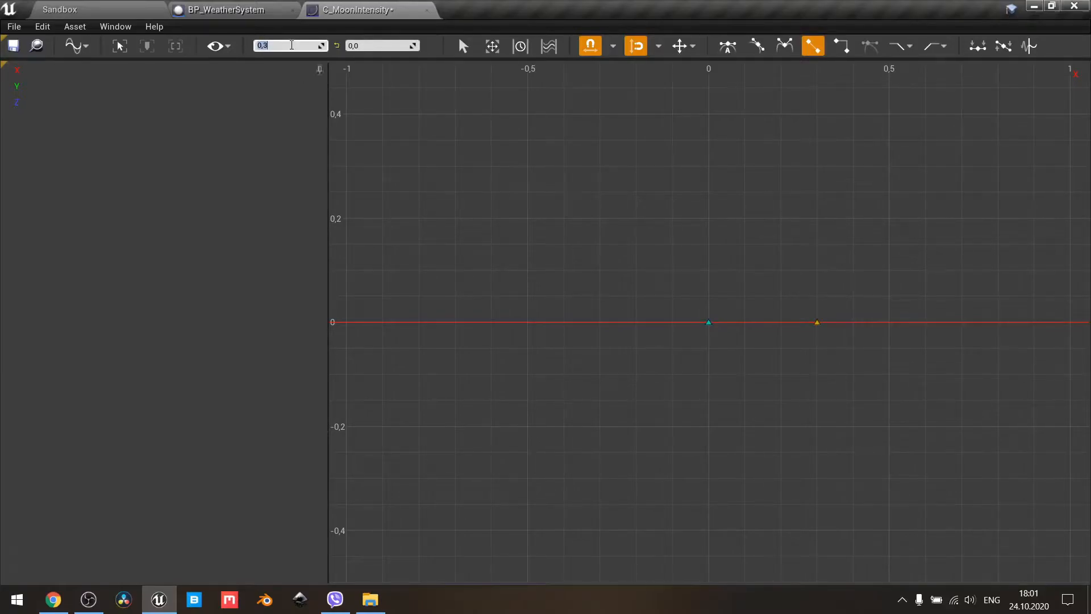
key(Return)
click(456, 174)
key(f)
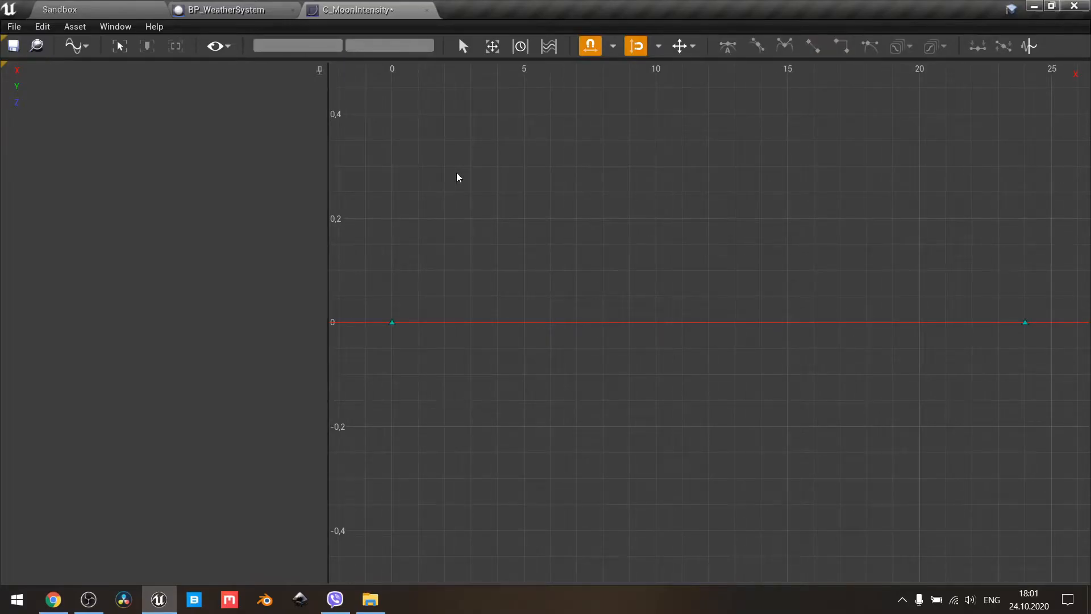
- Set the value of both X curve keys to 1,5
drag(357, 296, 1041, 365)
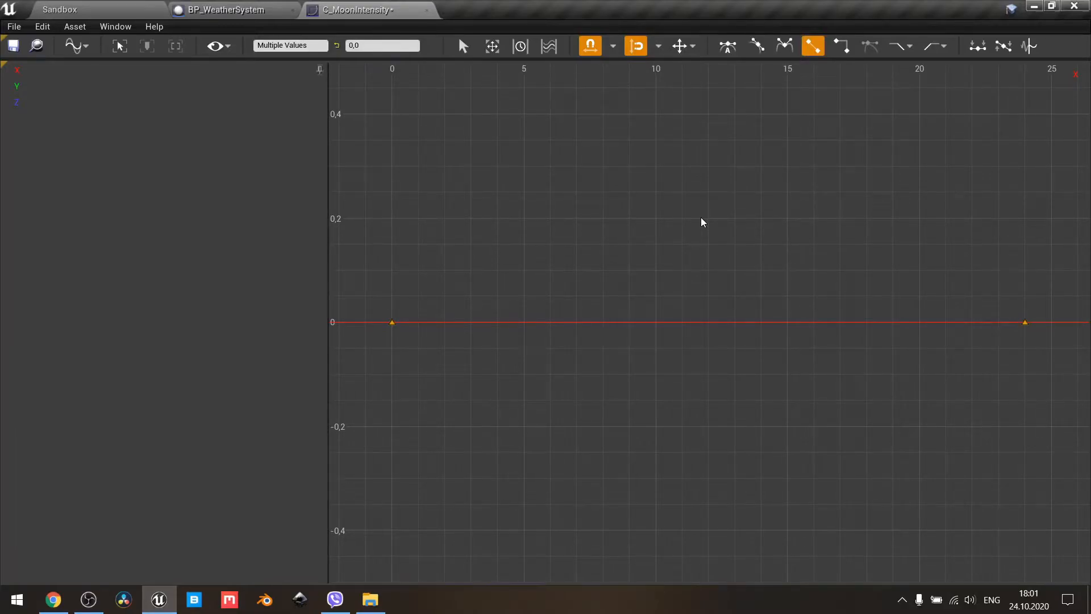
click(384, 46)
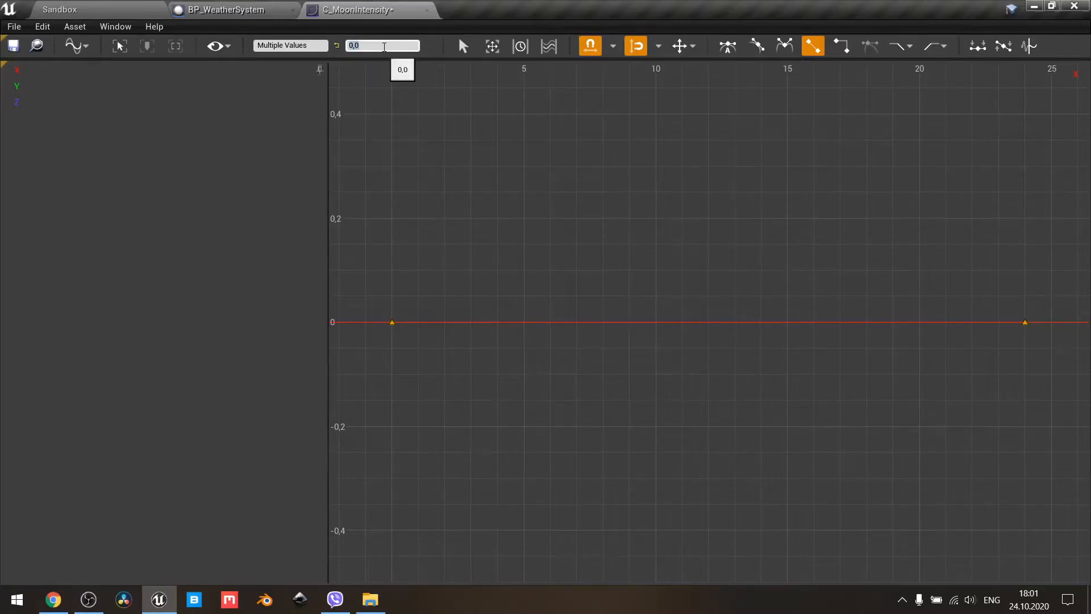
text(1,5)
key(Return)
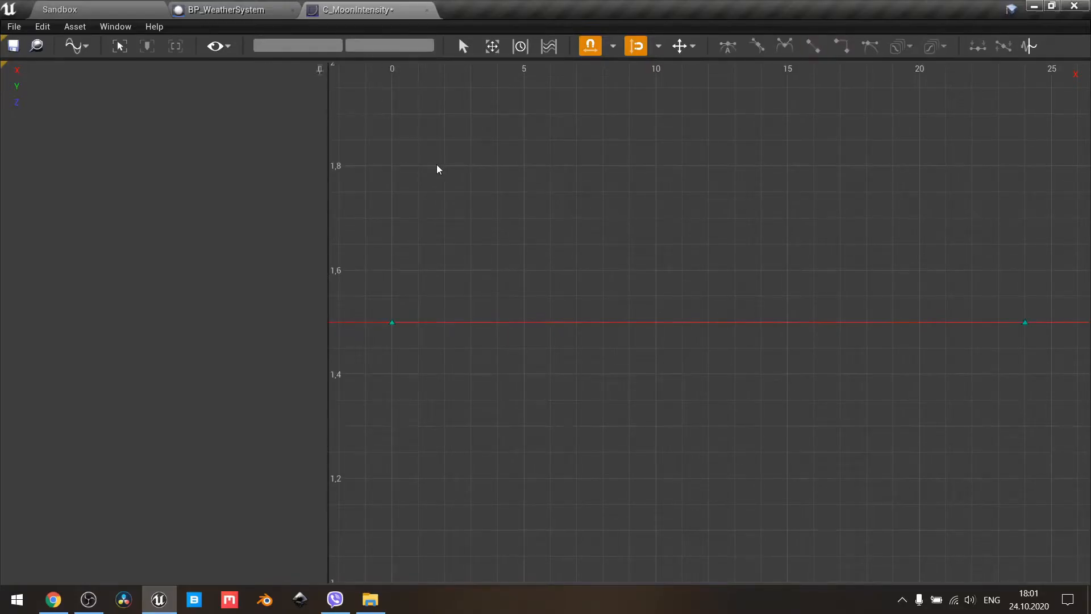
- Show only the Y curve and add two keys to it at times of about 1,8 and 16
click(321, 70)
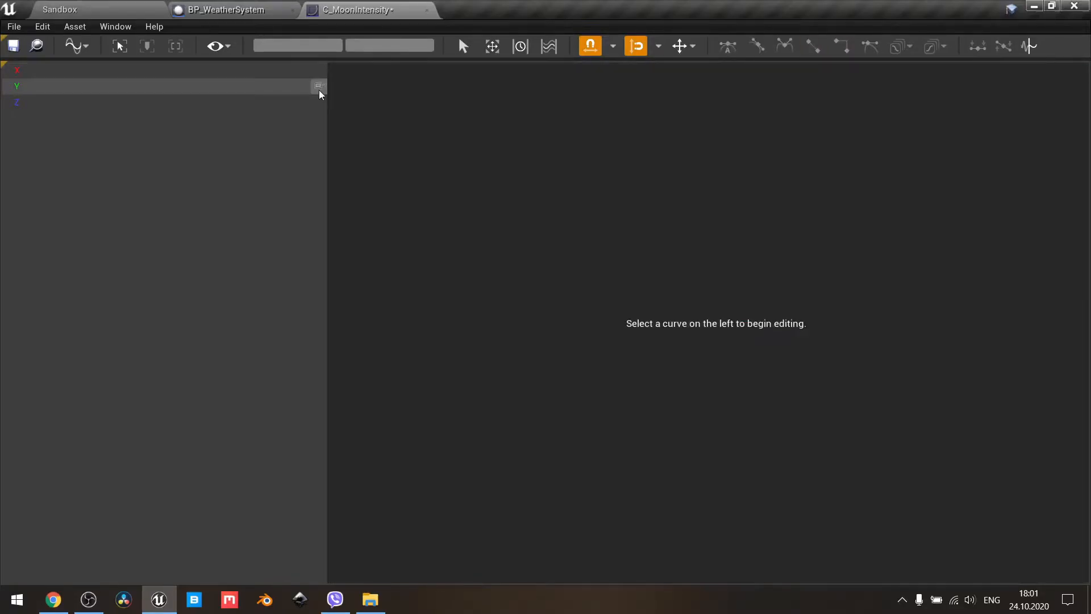
click(320, 85)
right_click(440, 323)
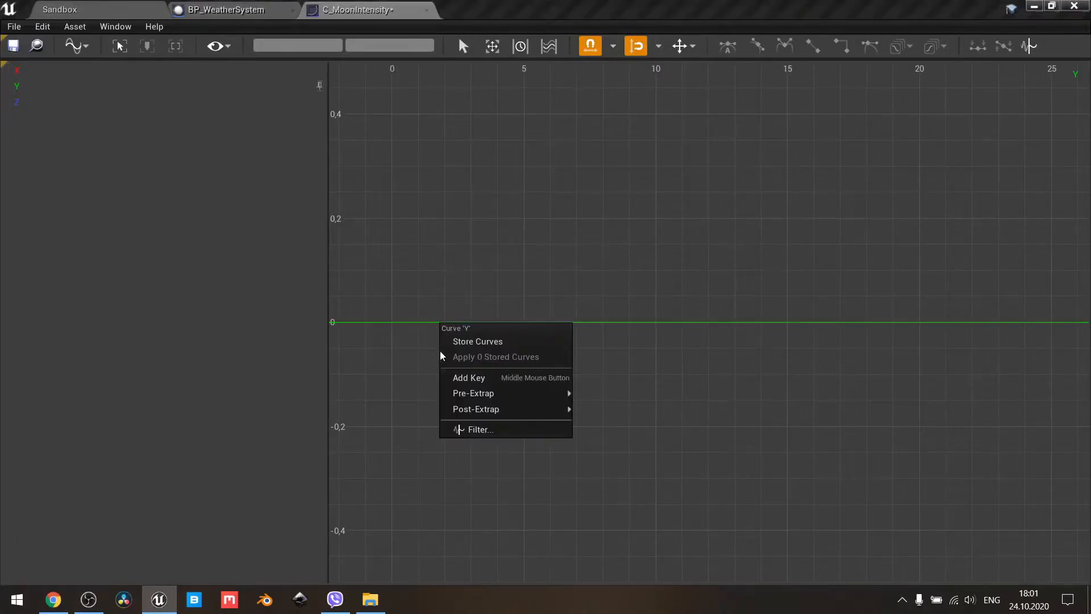
click(471, 377)
right_click(818, 323)
click(844, 378)
click(757, 386)
- Set the times of the Y curve's two keys to 0 and 24
drag(392, 288, 488, 356)
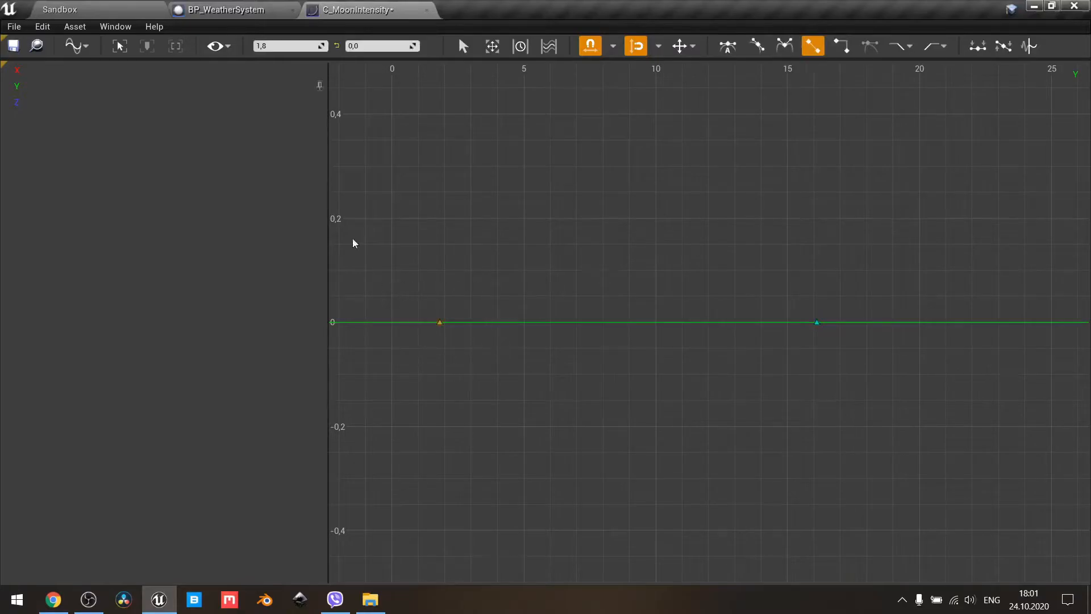
click(291, 46)
text(0)
key(Tab)
click(747, 362)
drag(782, 288, 861, 367)
click(302, 47)
text(24)
key(Return)
click(404, 215)
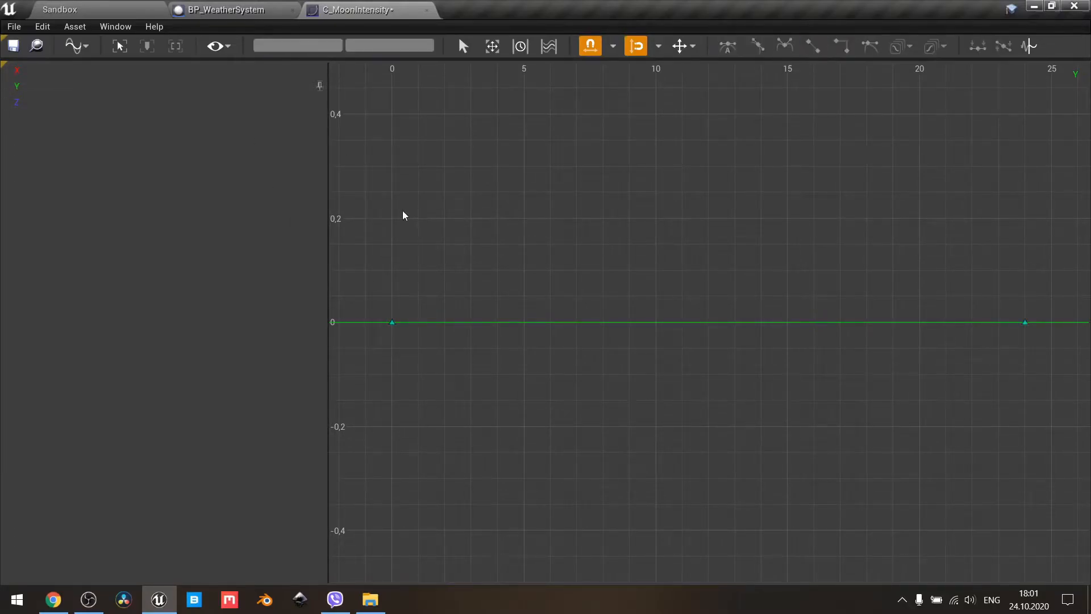
- Set the value of both Y curve keys to 0,75
drag(356, 275, 446, 359)
drag(950, 245, 1067, 383)
click(764, 377)
mouse_move(365, 296)
mouse_down()
mouse_move(994, 341)
mouse_move(1073, 359)
mouse_up()
click(381, 45)
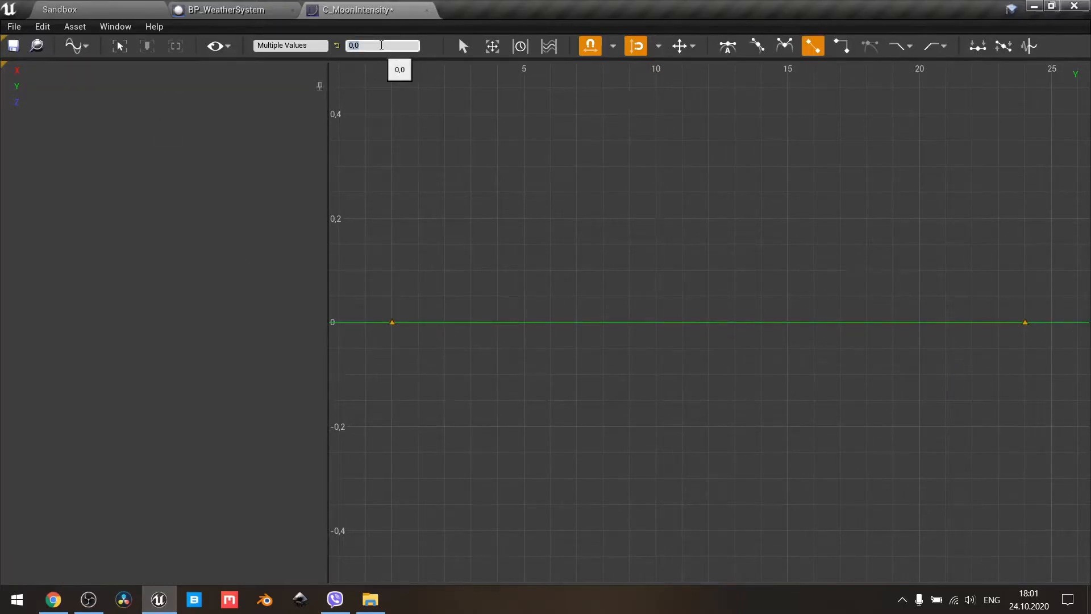
text(0,75)
key(Return)
- Display the X curve alongside the Y curve and select each curve's keys to check their values
click(319, 70)
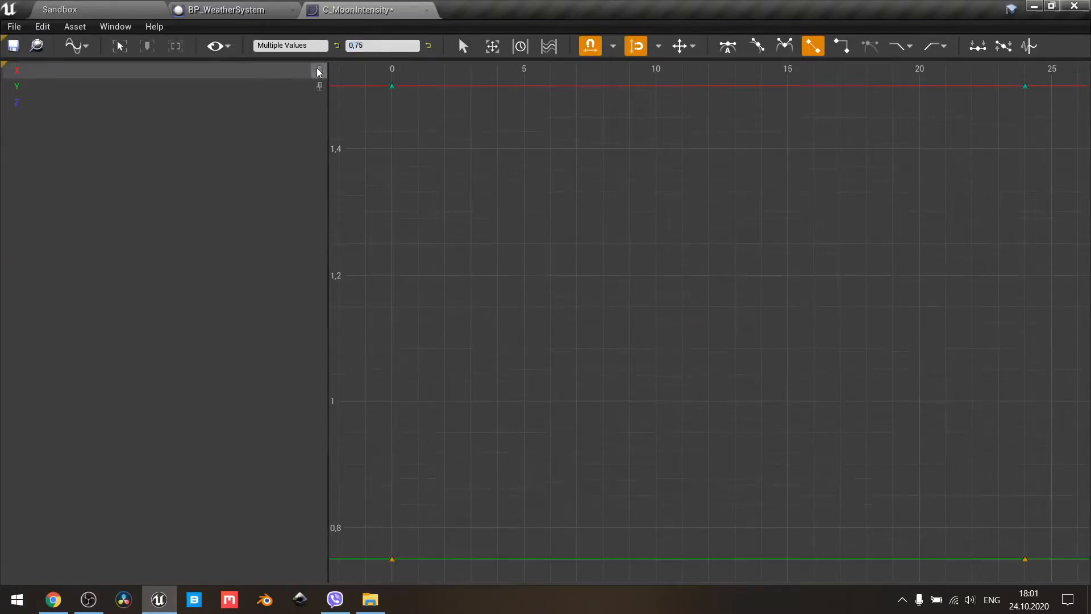
click(492, 228)
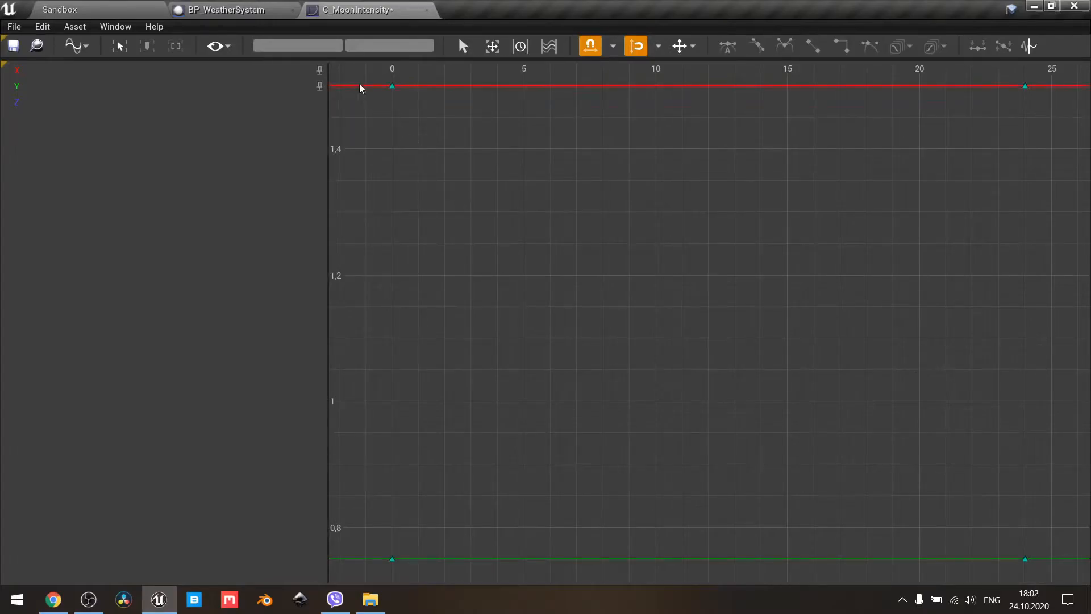
drag(357, 78, 1049, 110)
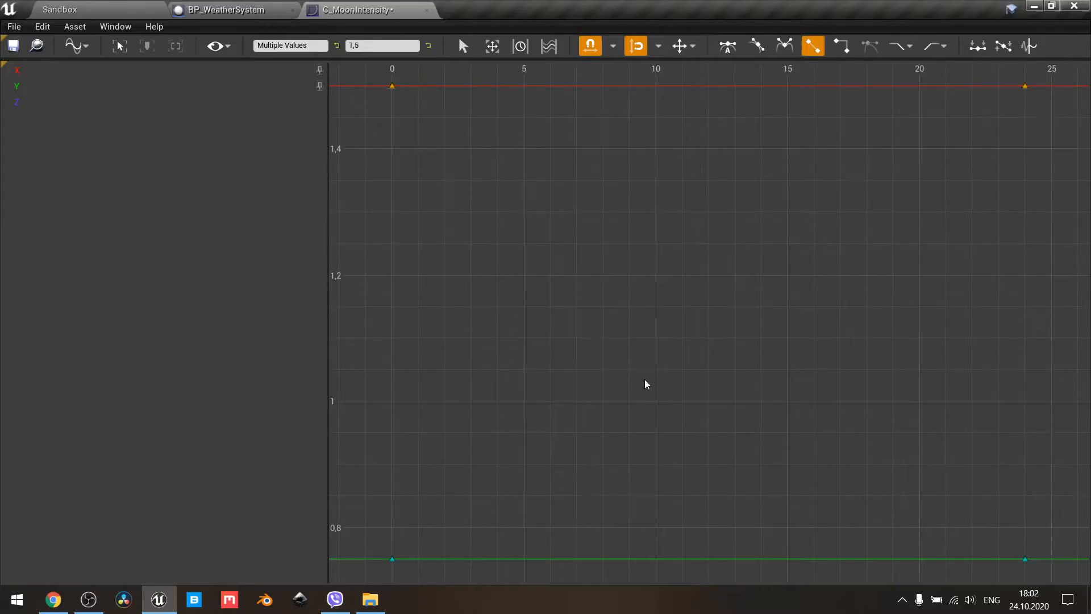
click(639, 397)
drag(365, 543, 1038, 578)
click(800, 256)
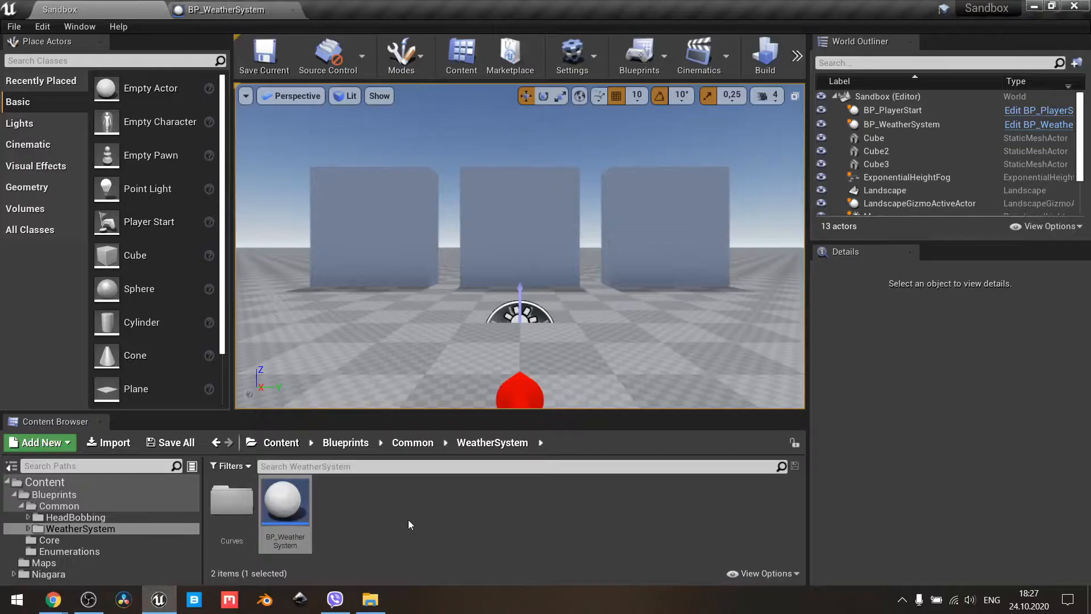
- In the BP_WeatherSystem blueprint, add a variable named MoonIntensityCurve
click(274, 12)
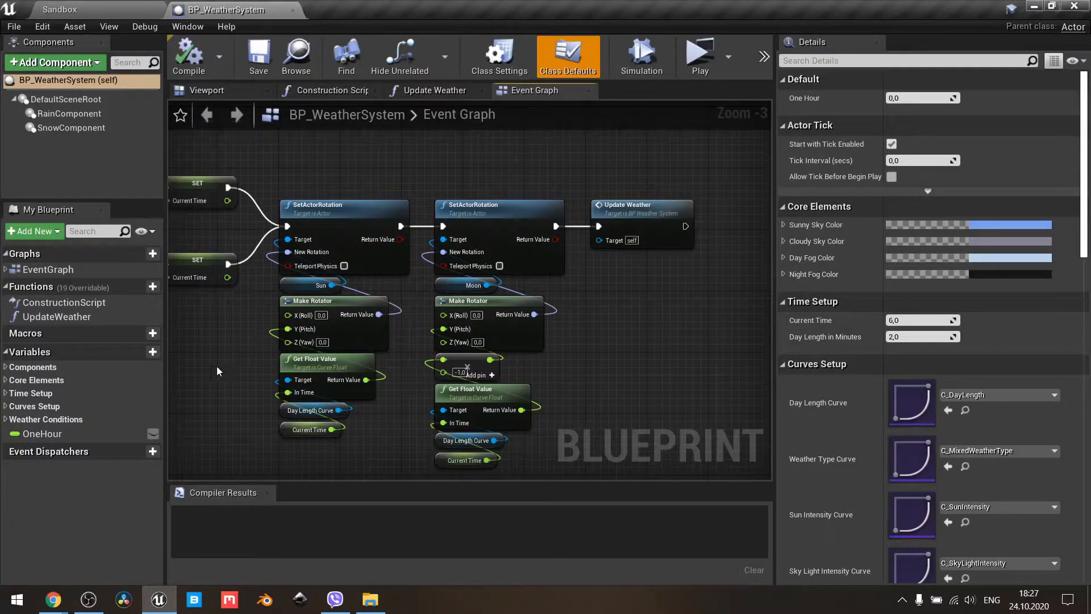
click(152, 357)
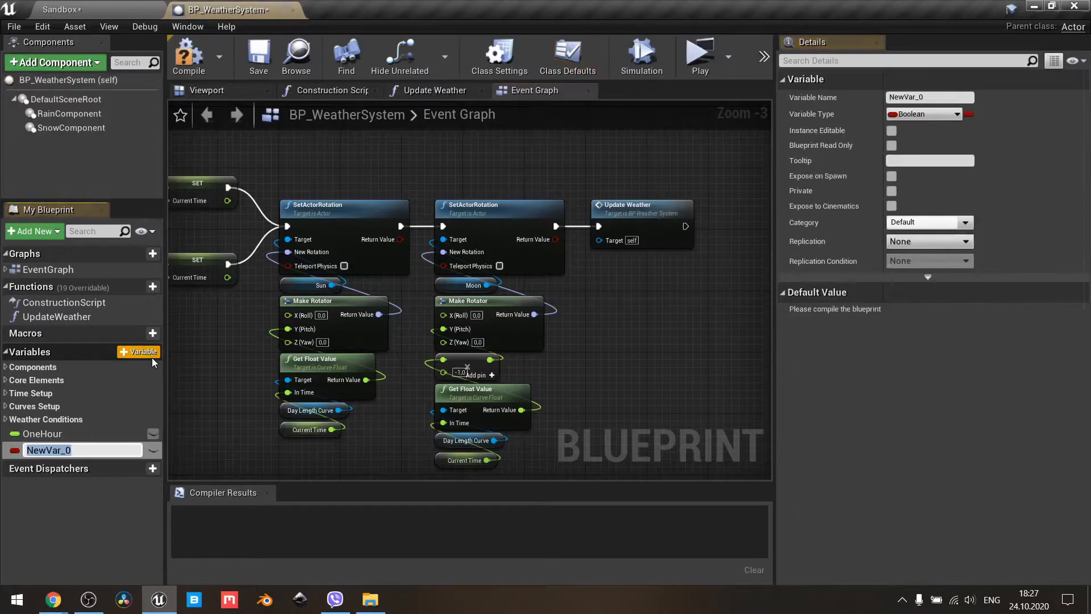
text(Moon)
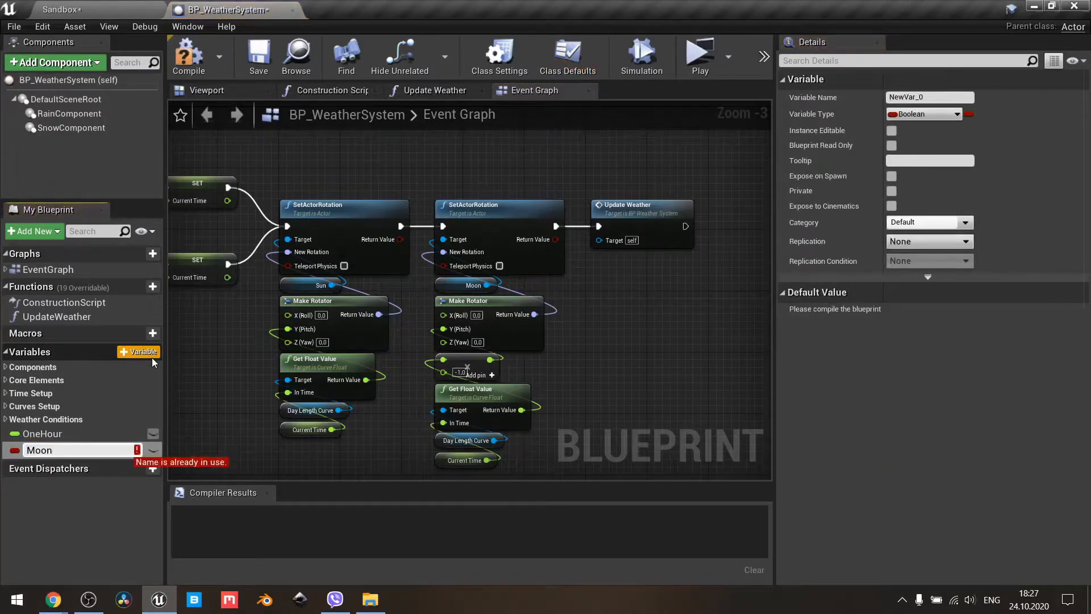
text(lntens)
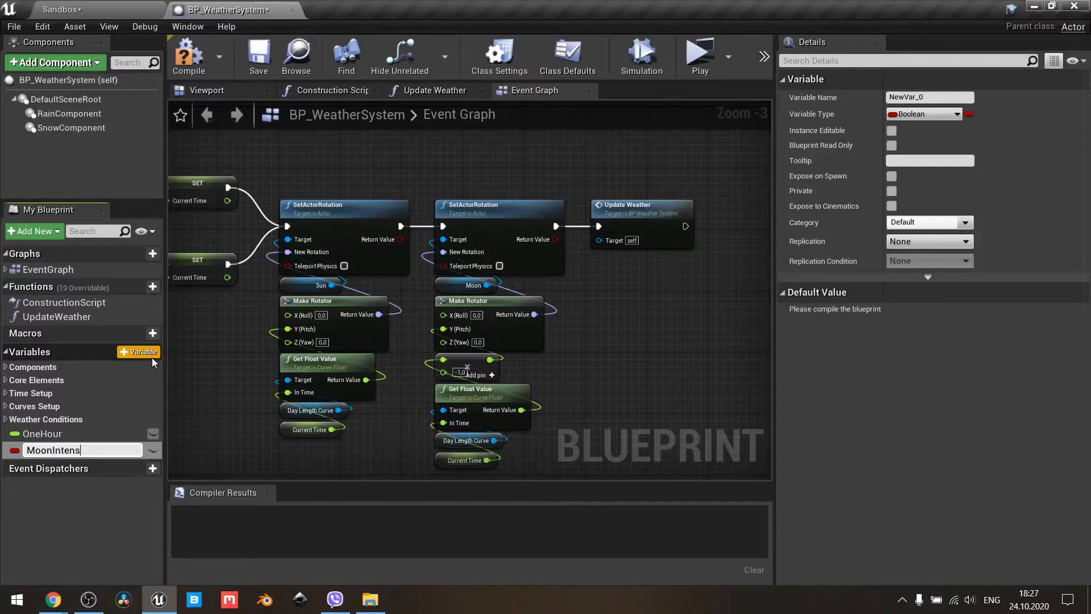
text(ityCurve)
key(Return)
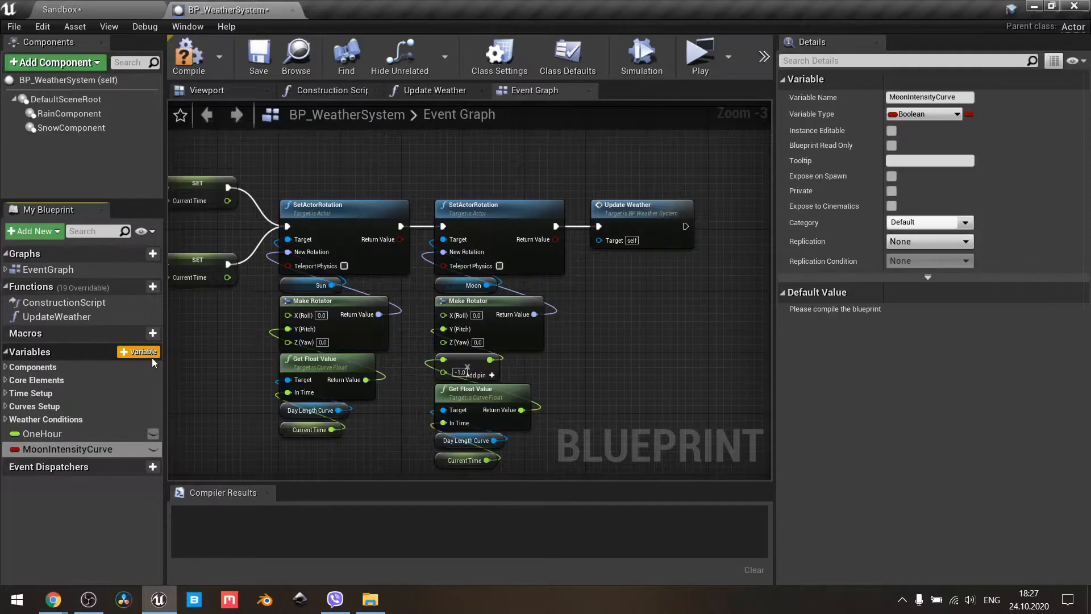
- Change the type of the MoonIntensityCurve variable to a Curve Vector object reference
click(905, 115)
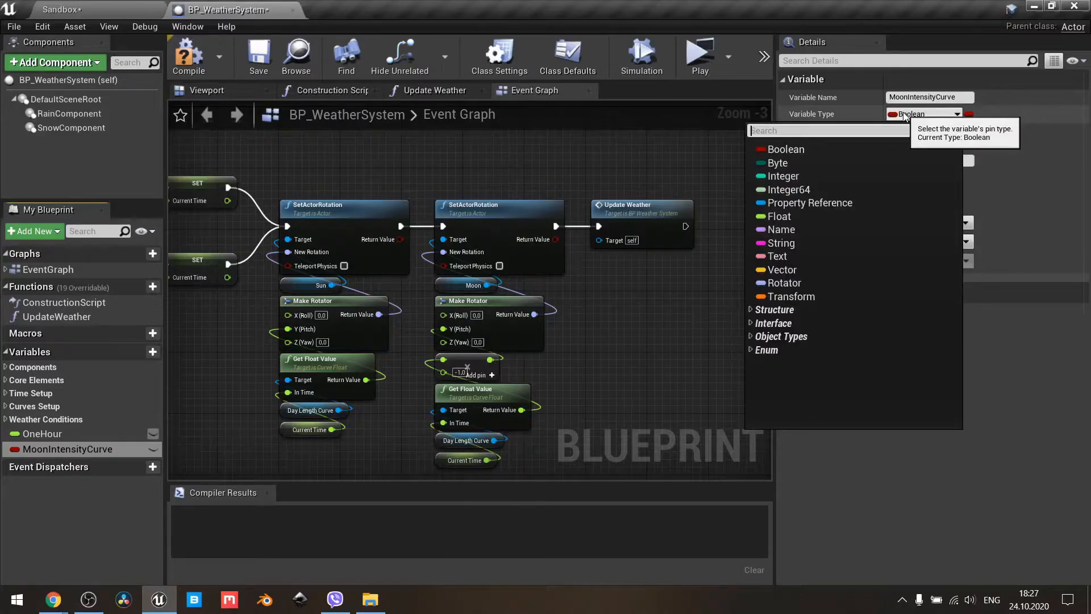
text(vec)
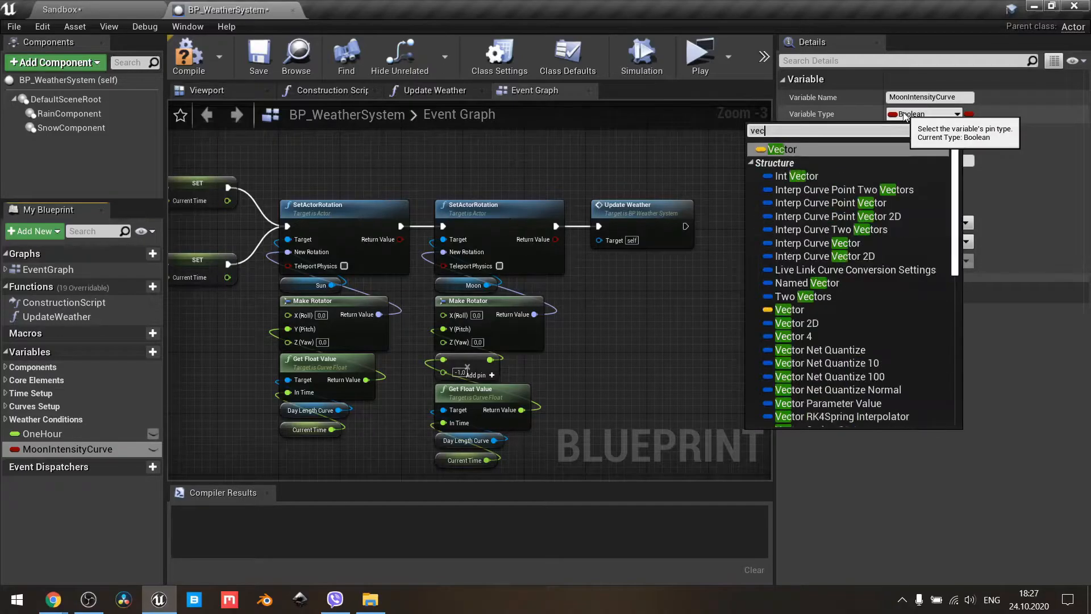
text(tor cu)
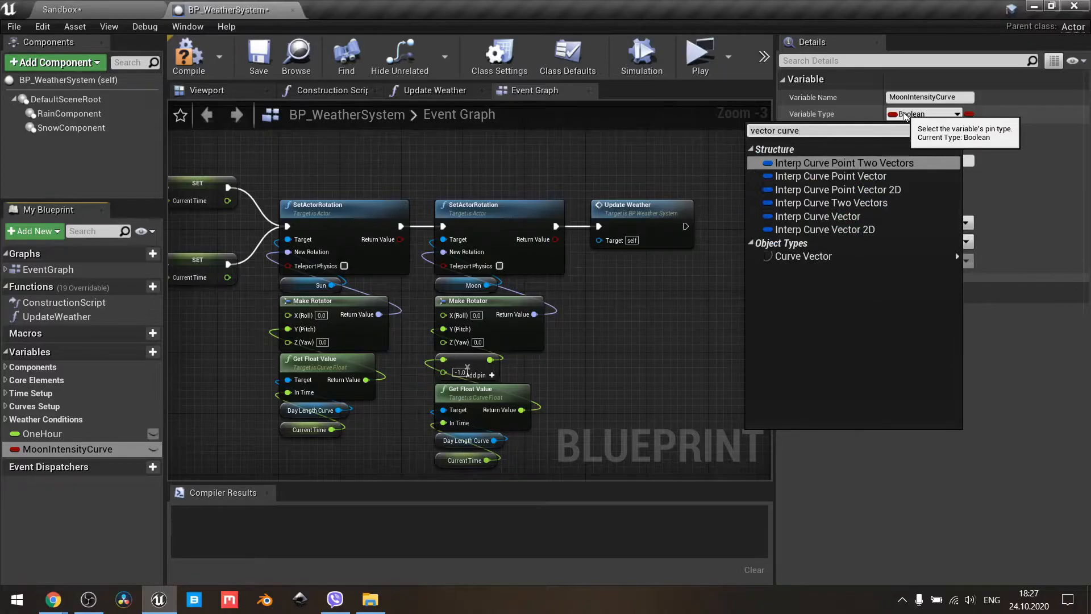
text(rve)
mouse_move(808, 257)
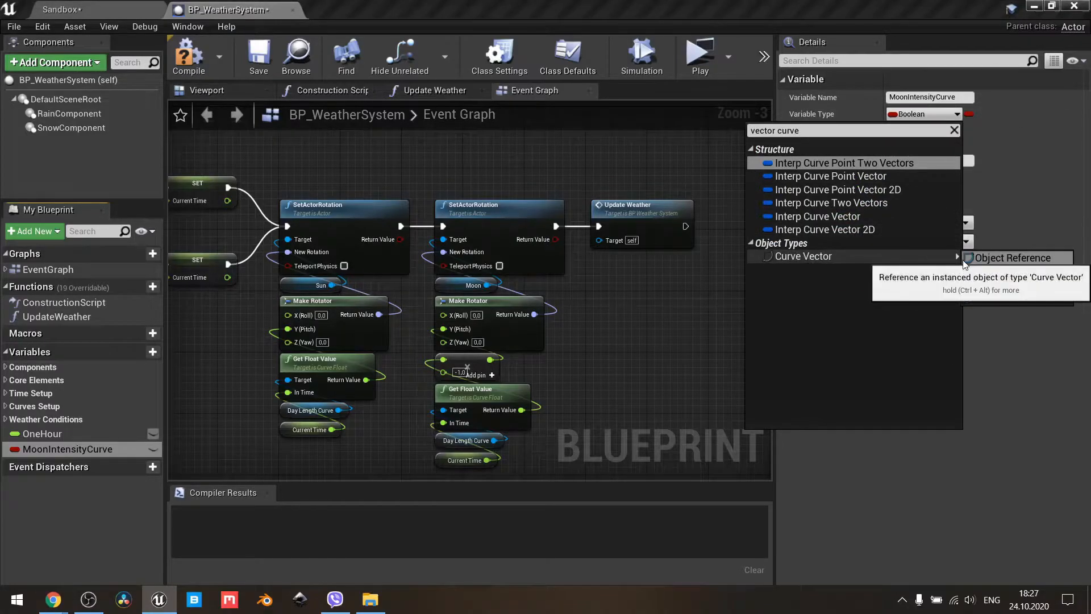
click(1011, 258)
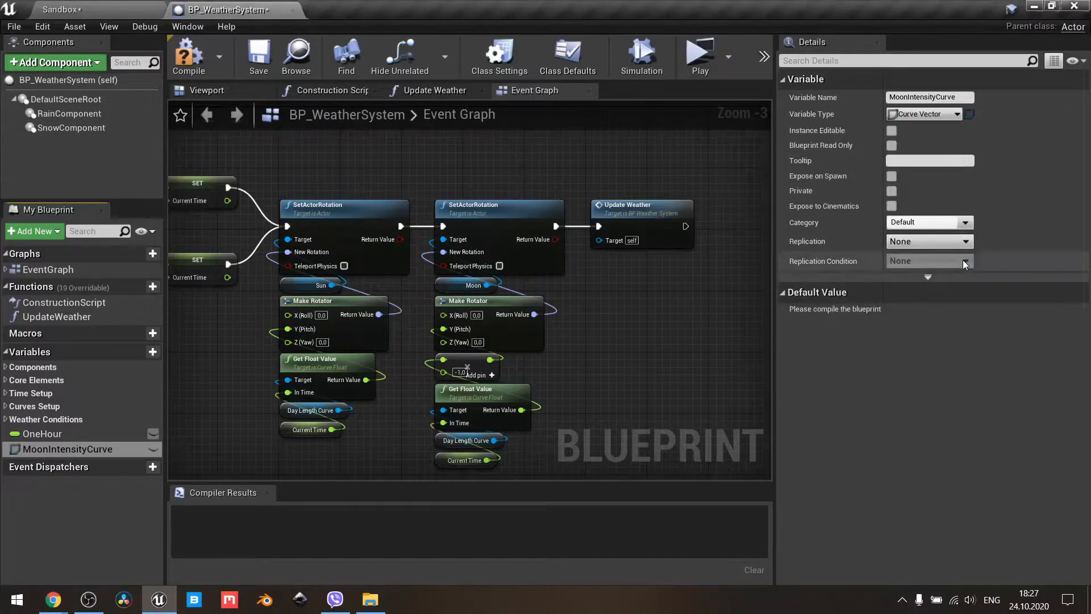
- Make MoonIntensityCurve instance editable, assign it to the Curves Setup category, and place it directly after SunIntensityCurve
click(153, 449)
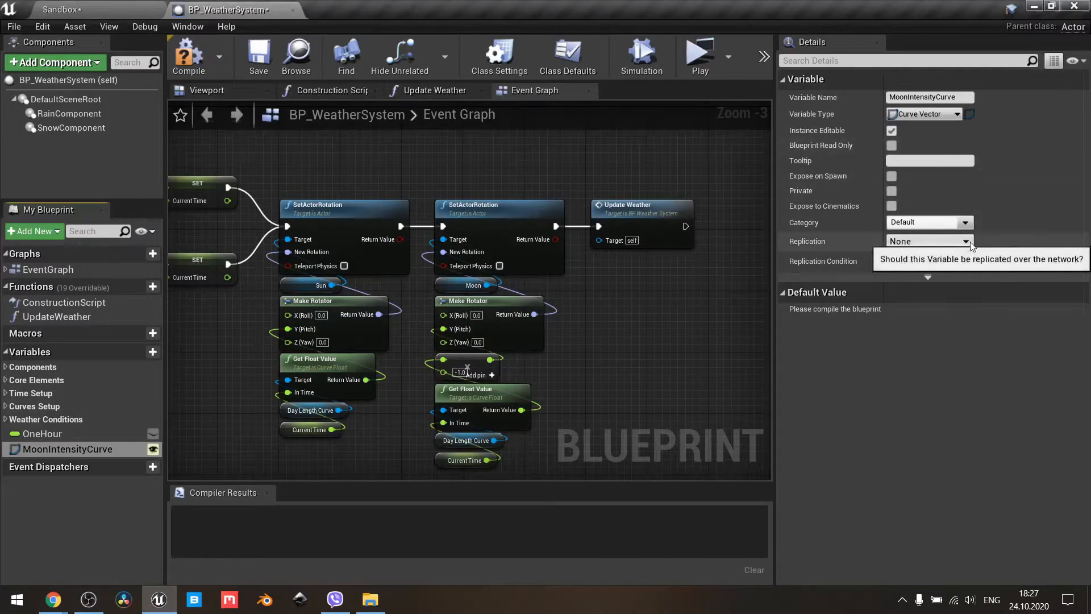
click(966, 222)
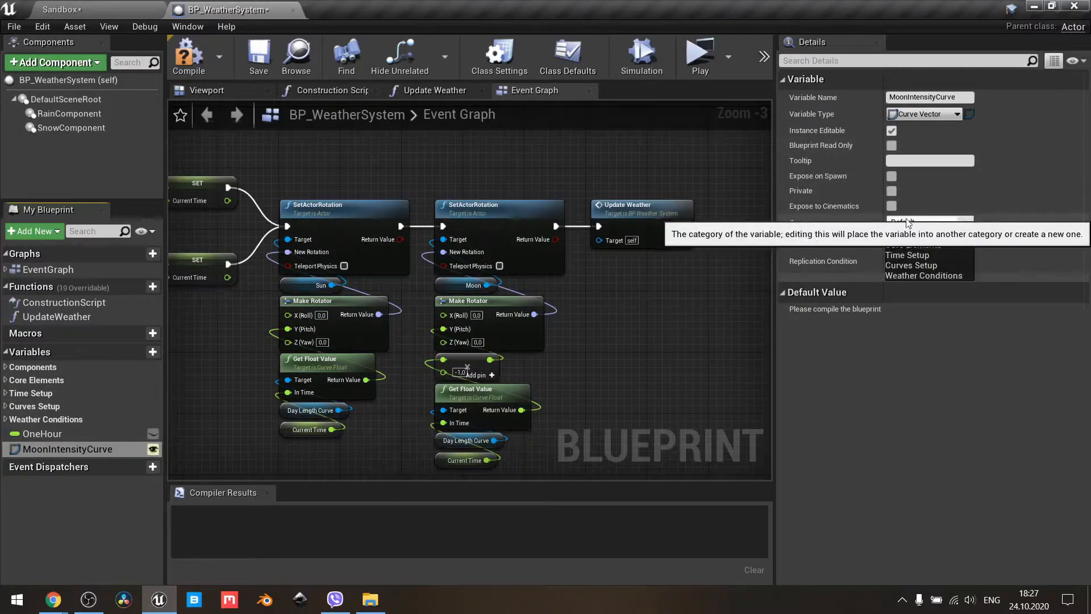
click(908, 265)
drag(60, 547, 56, 475)
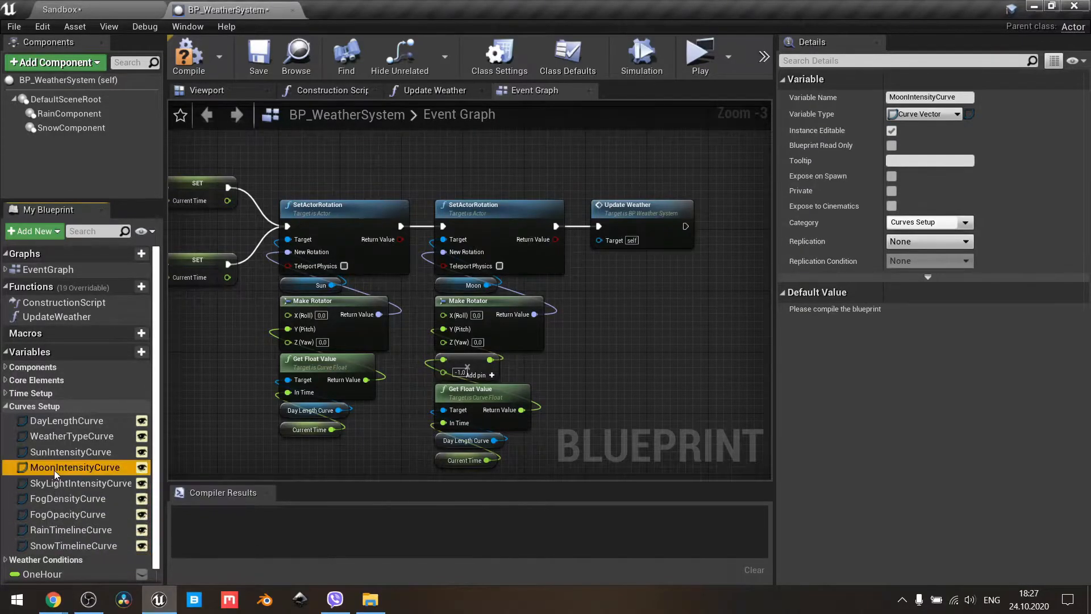
- Compile the blueprint and set MoonIntensityCurve's default value to the C_MoonIntensity vector curve
click(185, 62)
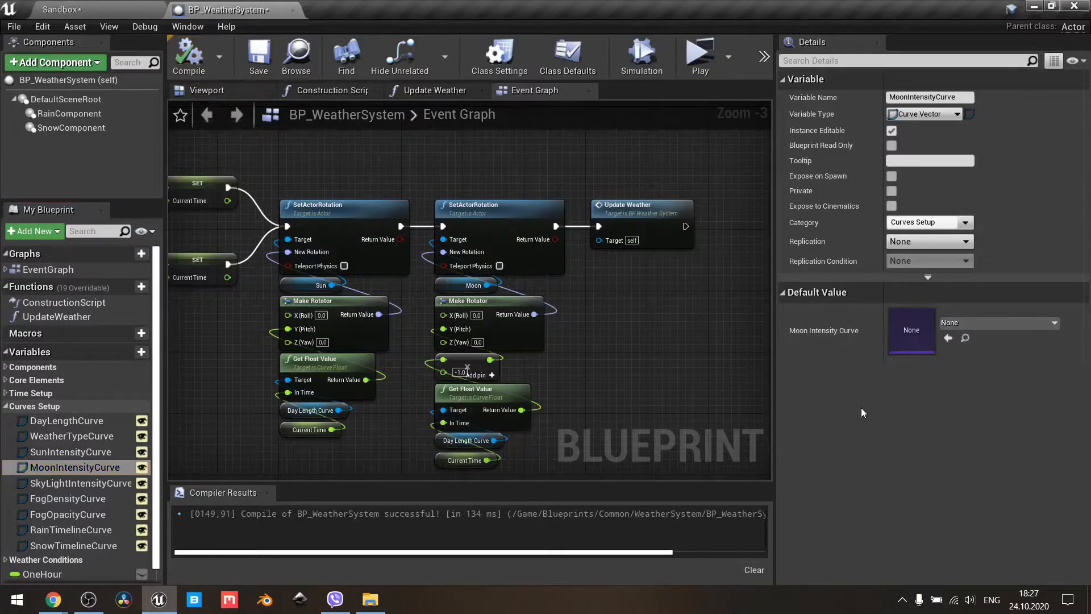
click(1012, 322)
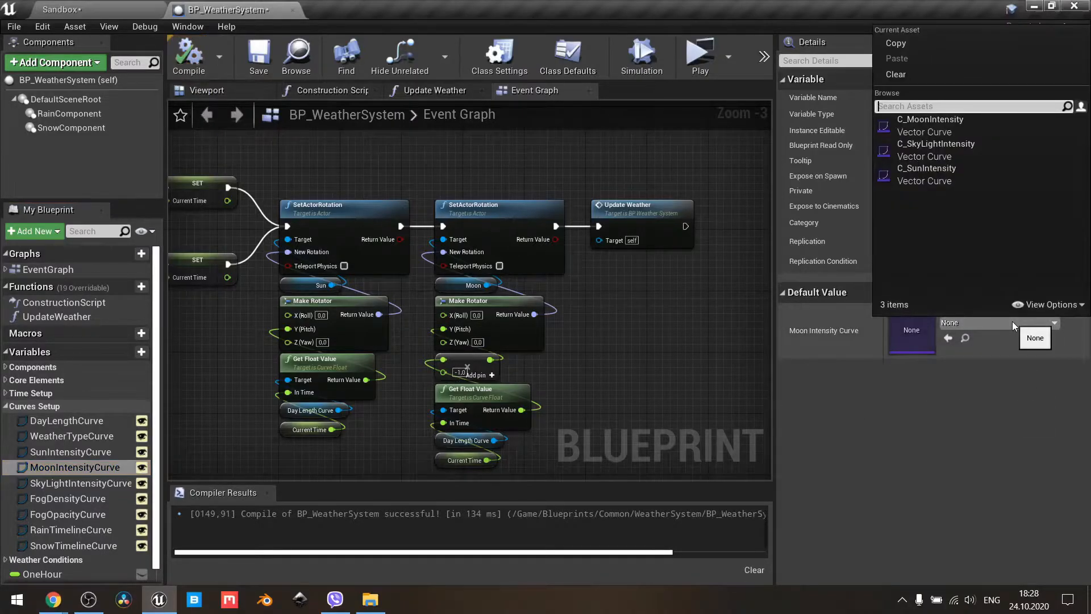
click(926, 128)
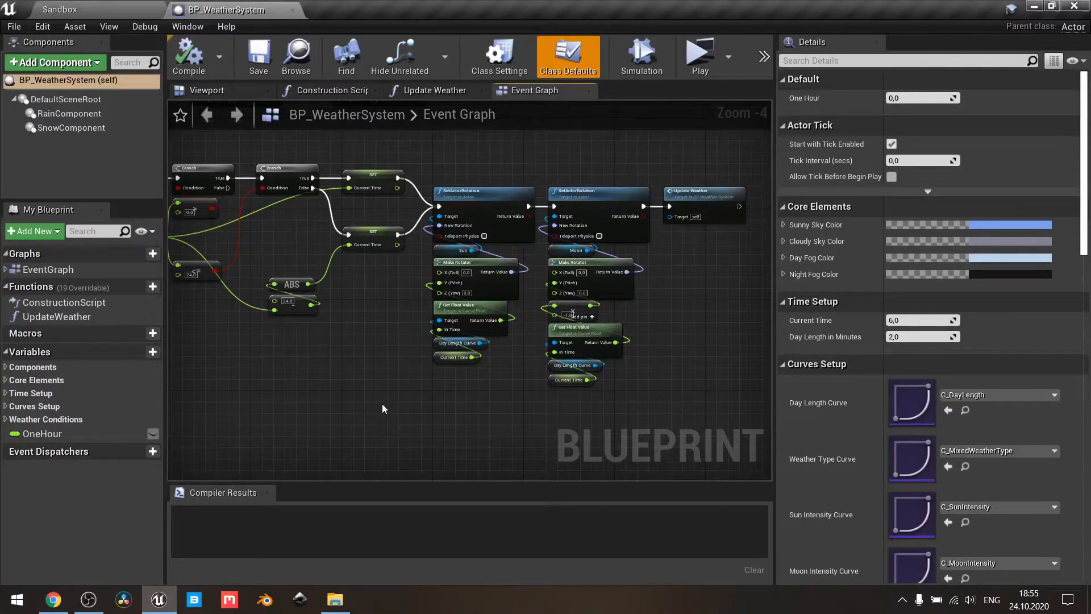
- In the Update Weather function, shift the entry node, the Weather Type SET node and its curve nodes left to make room
click(421, 94)
scroll(341, 299, up, 3)
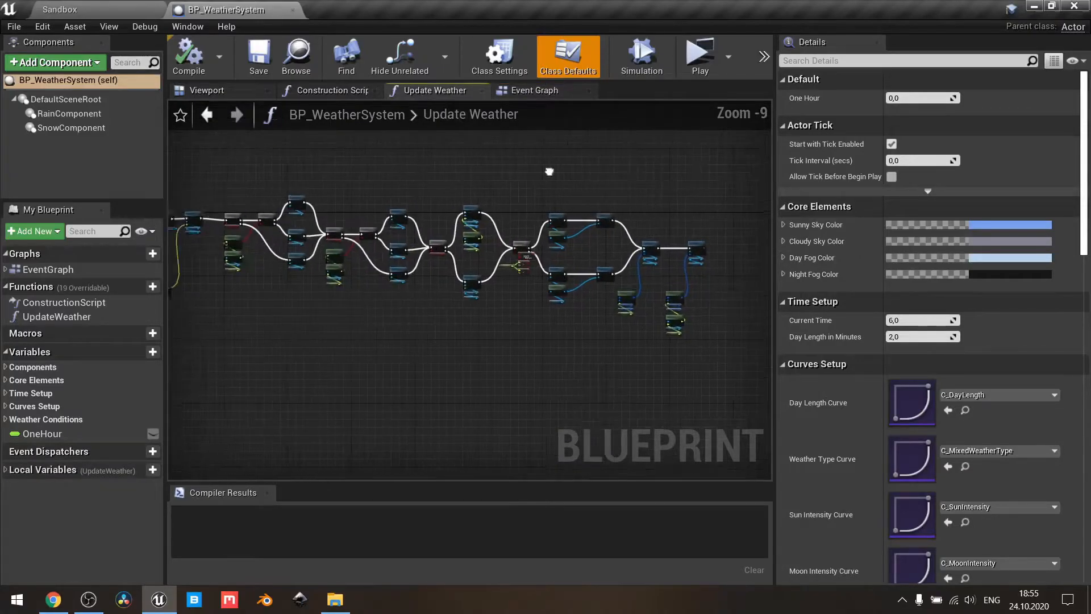
right_drag(341, 299, 724, 287)
scroll(536, 225, up, 5)
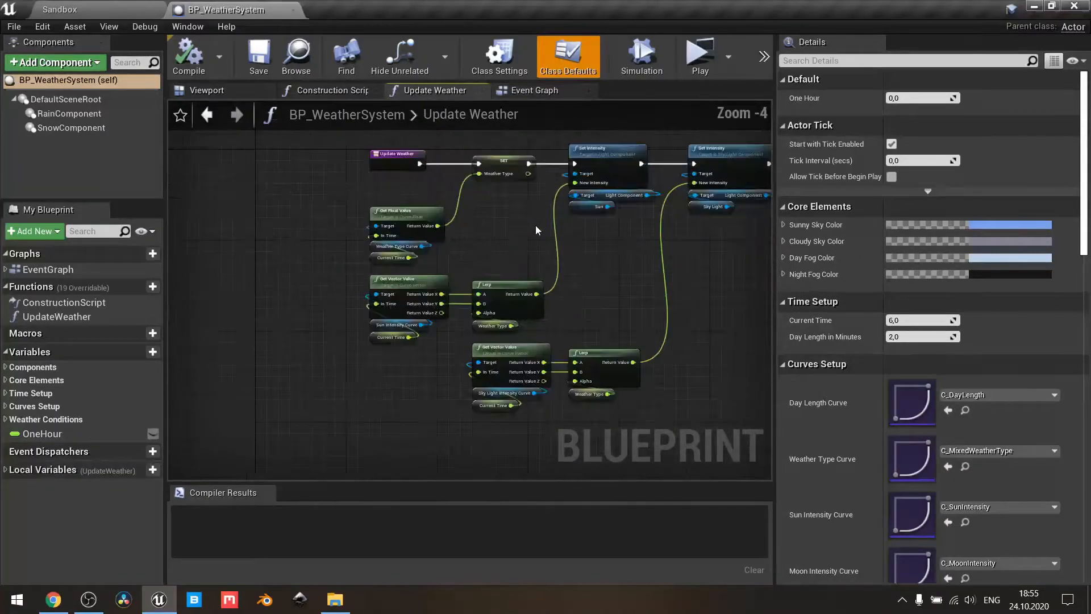
drag(523, 254, 378, 151)
key(Left)
key(Left)
key(Left)
key(Left)
key(Left)
key(Left)
key(Left)
key(Left)
key(Left)
key(Left)
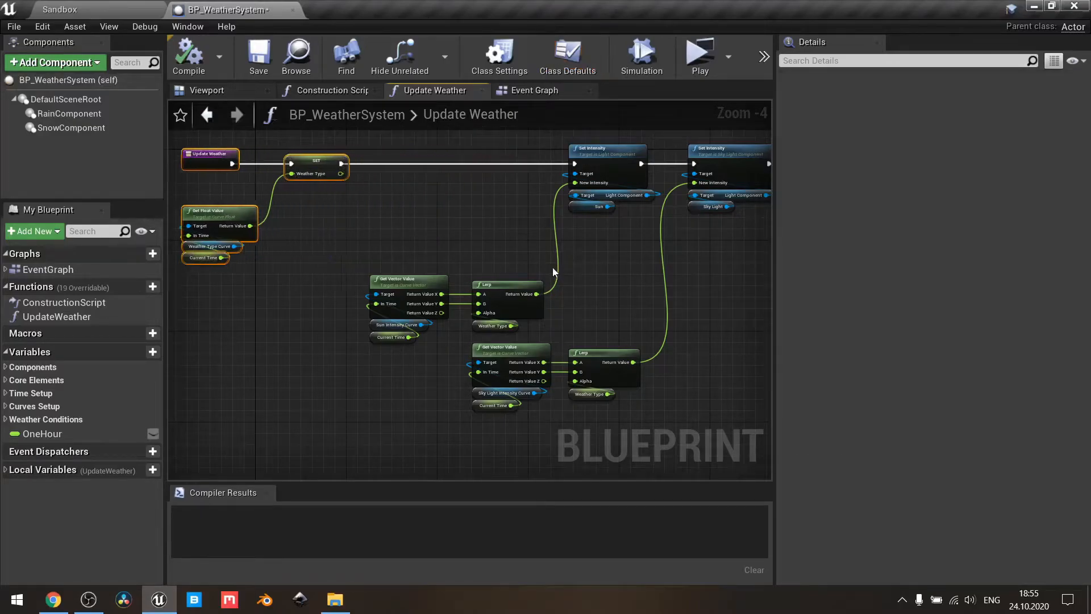
- Shift the Sun's Set Intensity node with its Get Vector Value and Lerp nodes left, closer to the Weather Type SET node
drag(622, 332, 369, 177)
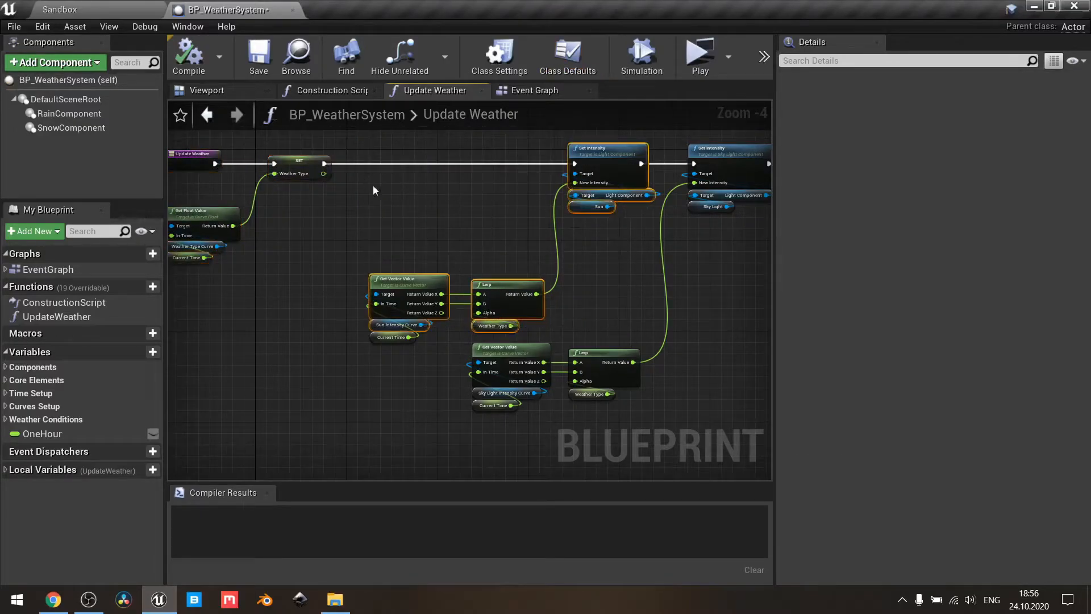
key(Left)
key(Left)
key(Left)
key(Left)
key(Left)
key(Left)
key(Left)
key(Left)
key(Left)
key(Left)
key(Left)
key(Left)
right_drag(524, 241, 626, 278)
scroll(591, 278, up, 2)
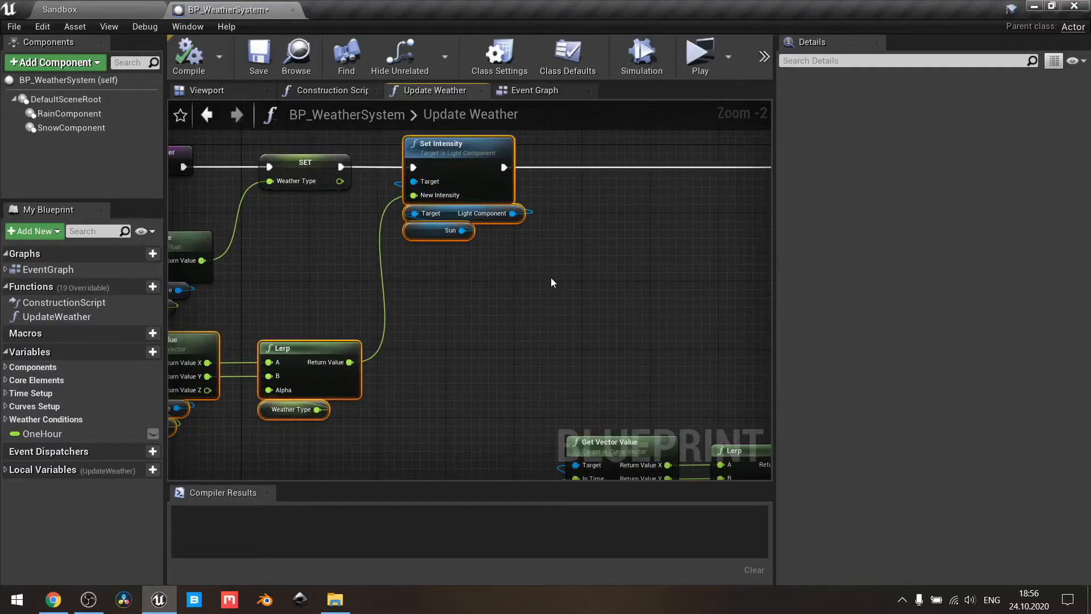
scroll(551, 277, down, 1)
right_drag(551, 278, 638, 275)
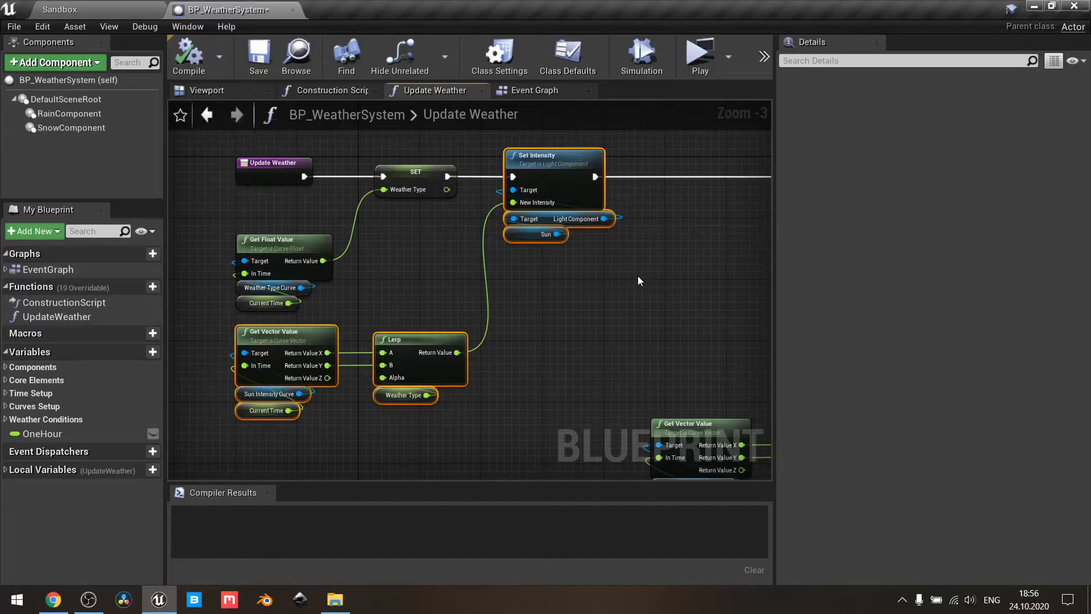
- Paste a copy of the Sun intensity nodes and wire its Set Intensity between the Sun and Sky Light Set Intensity nodes
key(ctrl+v)
right_drag(638, 276, 590, 184)
drag(512, 222, 373, 337)
right_drag(378, 336, 326, 425)
drag(468, 183, 525, 277)
right_drag(662, 280, 422, 306)
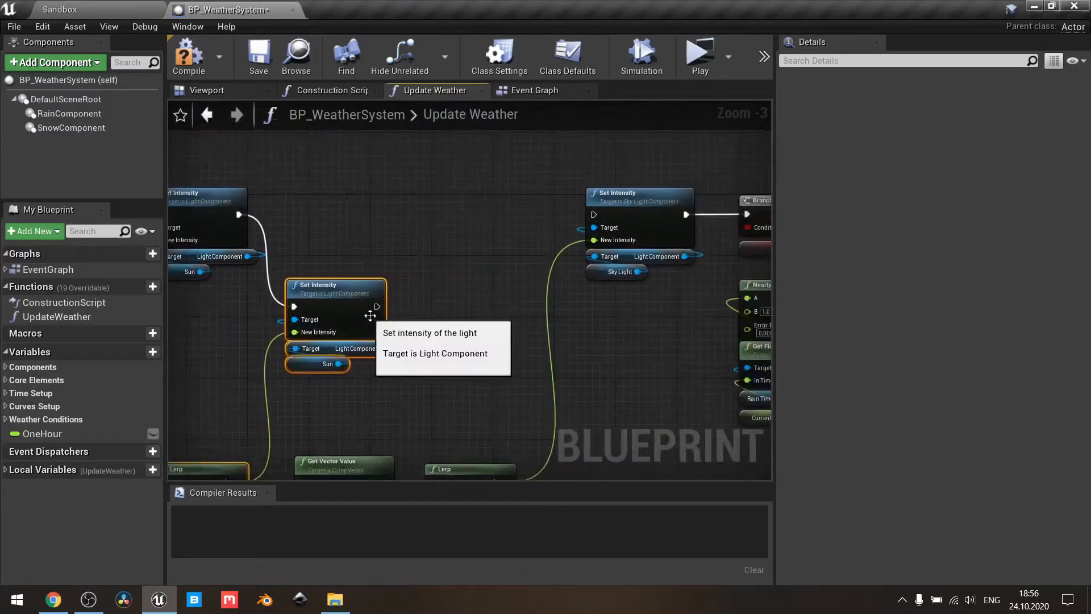
drag(376, 306, 591, 214)
- Replace the Sun reference in the copied nodes with the Moon variable, connected to the Light Component's Target
right_drag(403, 365, 602, 237)
click(546, 257)
click(521, 234)
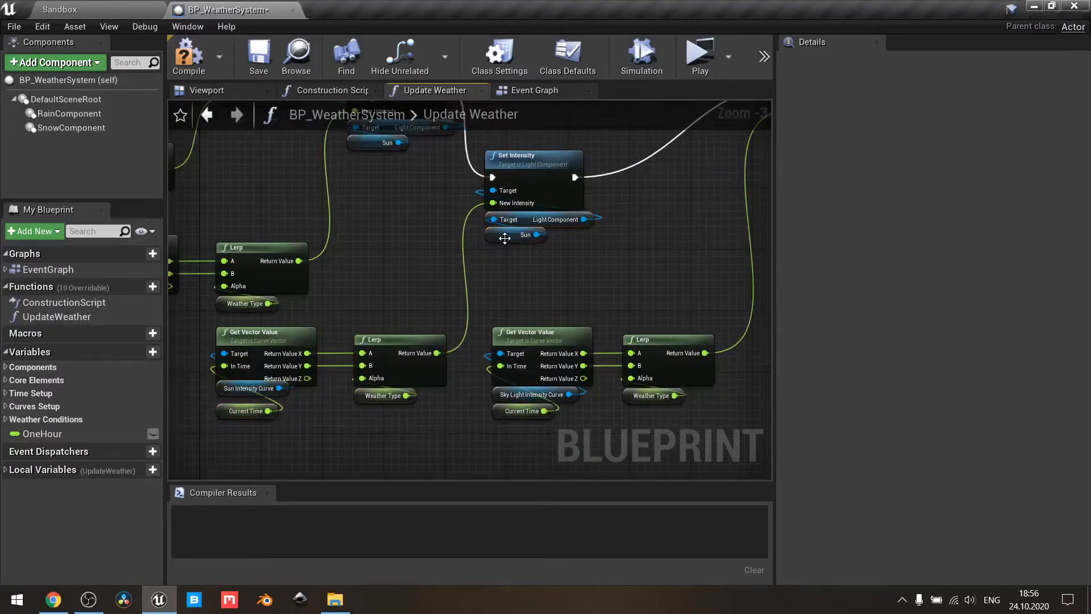
key(Delete)
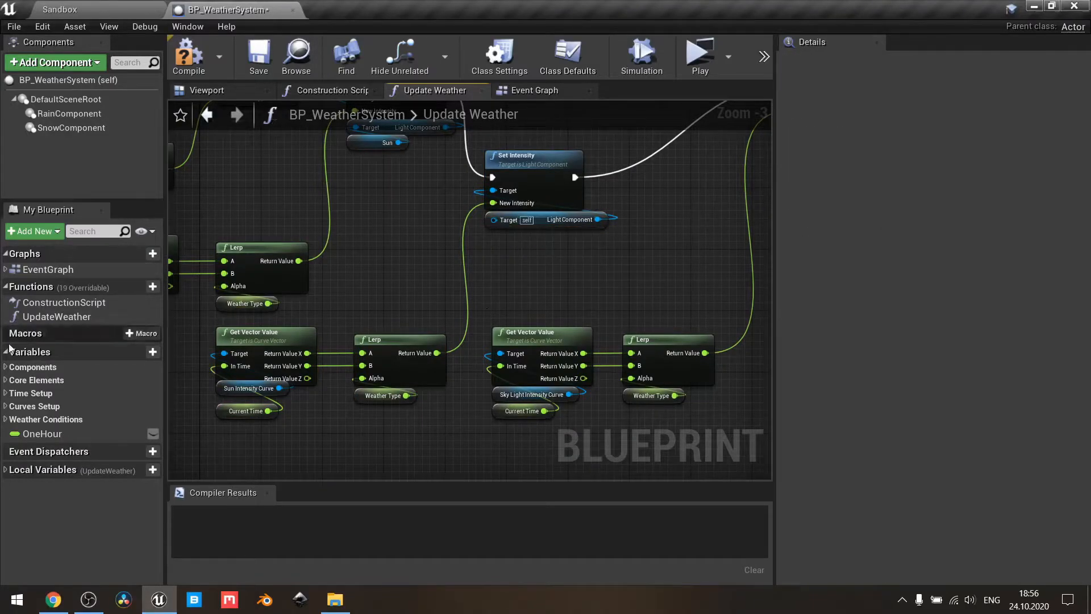
click(7, 380)
drag(38, 410, 493, 220)
drag(409, 243, 499, 244)
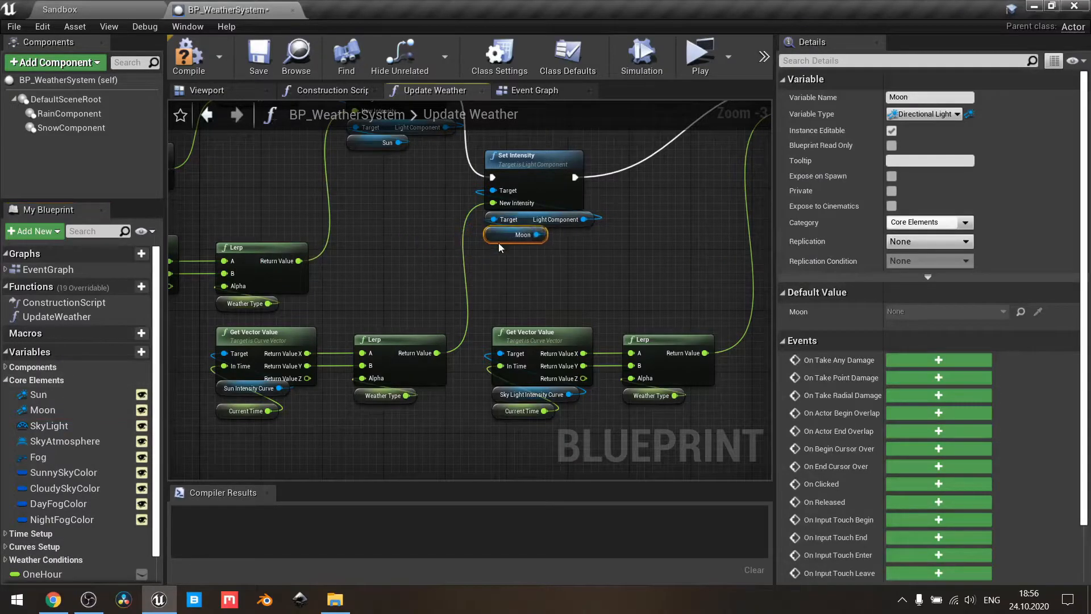
- Replace Sun Intensity Curve in the copied nodes with MoonIntensityCurve, connected to Get Vector Value's Target and placed beneath that node
right_drag(394, 326, 603, 246)
scroll(466, 313, up, 3)
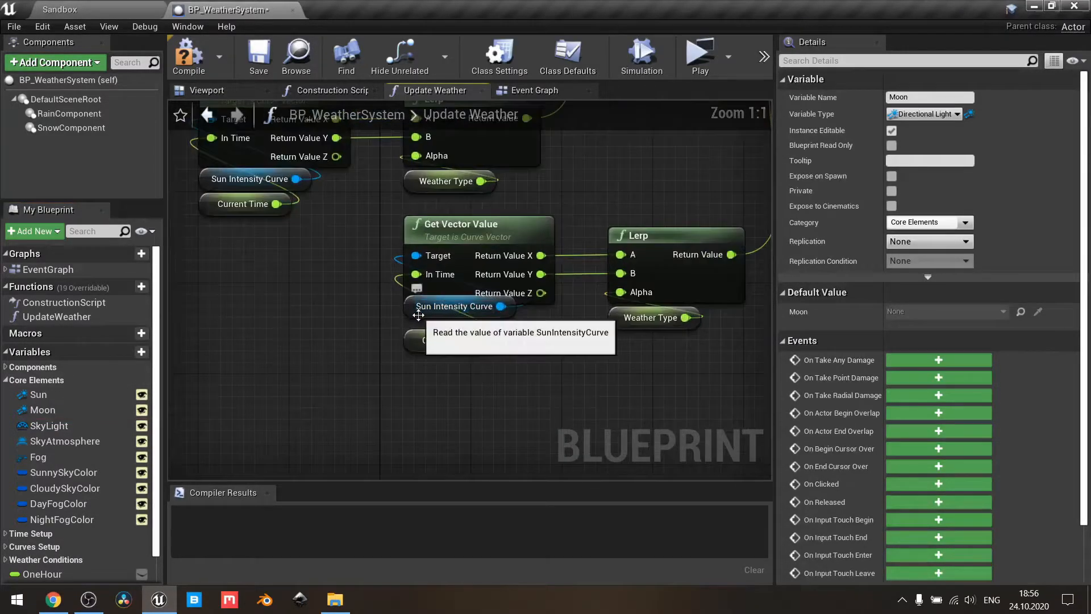
click(466, 310)
key(Delete)
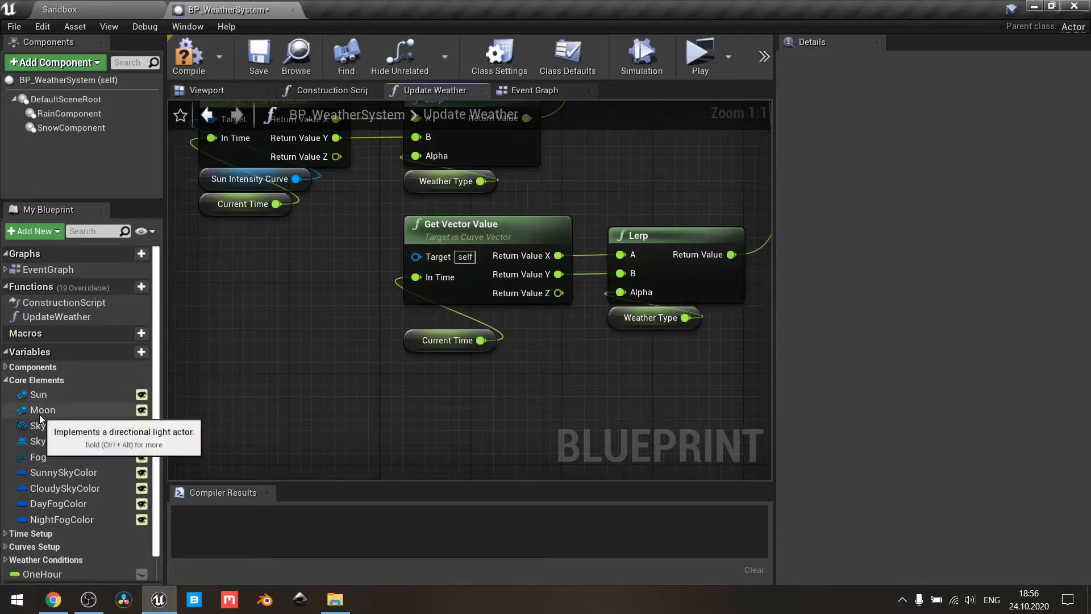
scroll(37, 418, down, 1)
click(39, 525)
scroll(40, 525, down, 2)
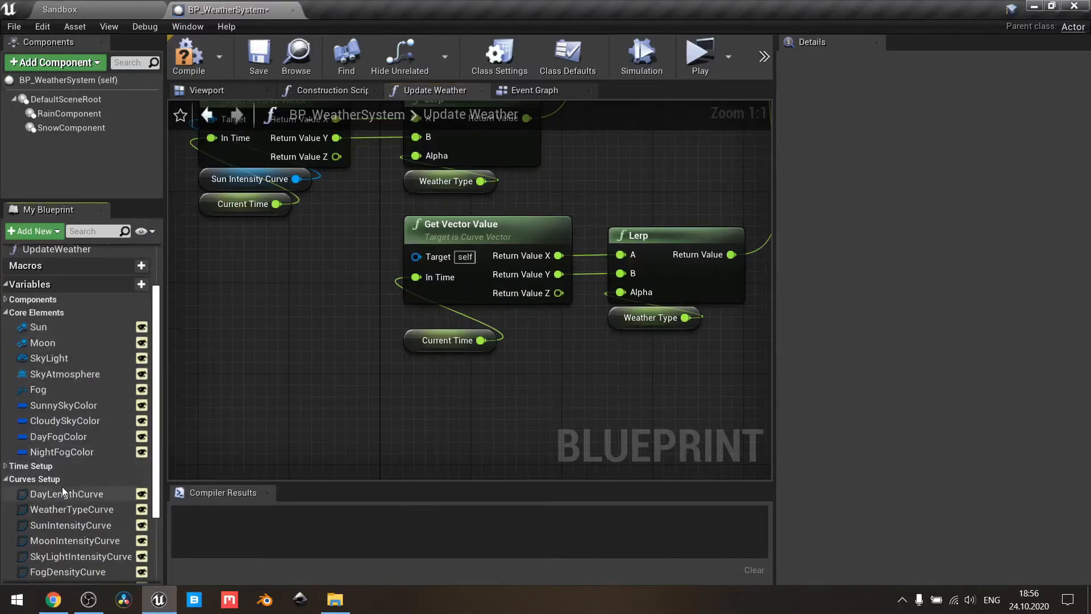
click(56, 541)
drag(53, 542, 418, 257)
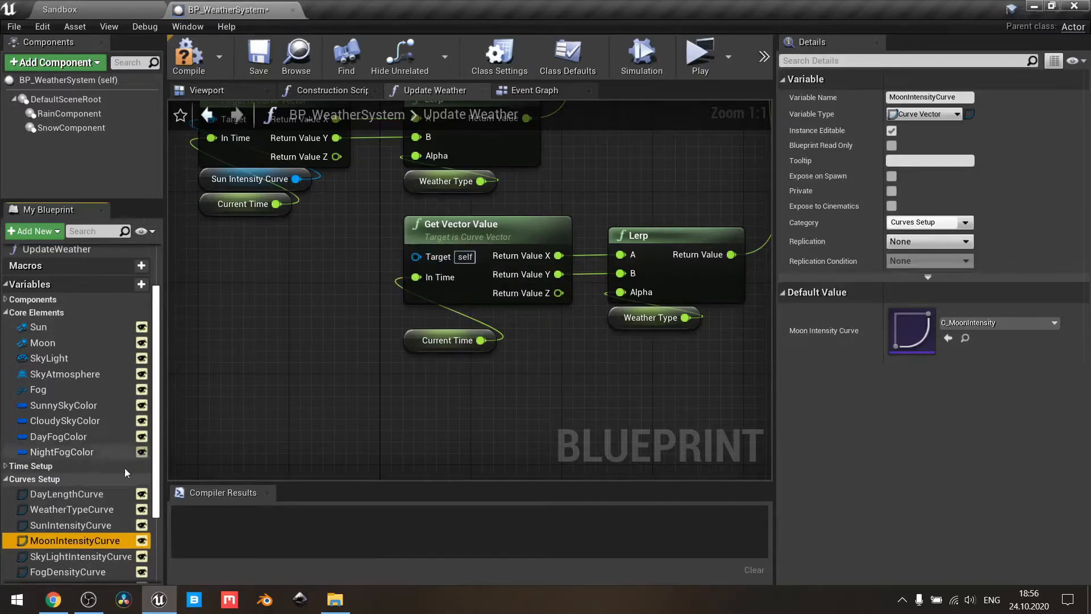
drag(100, 541, 298, 292)
click(329, 311)
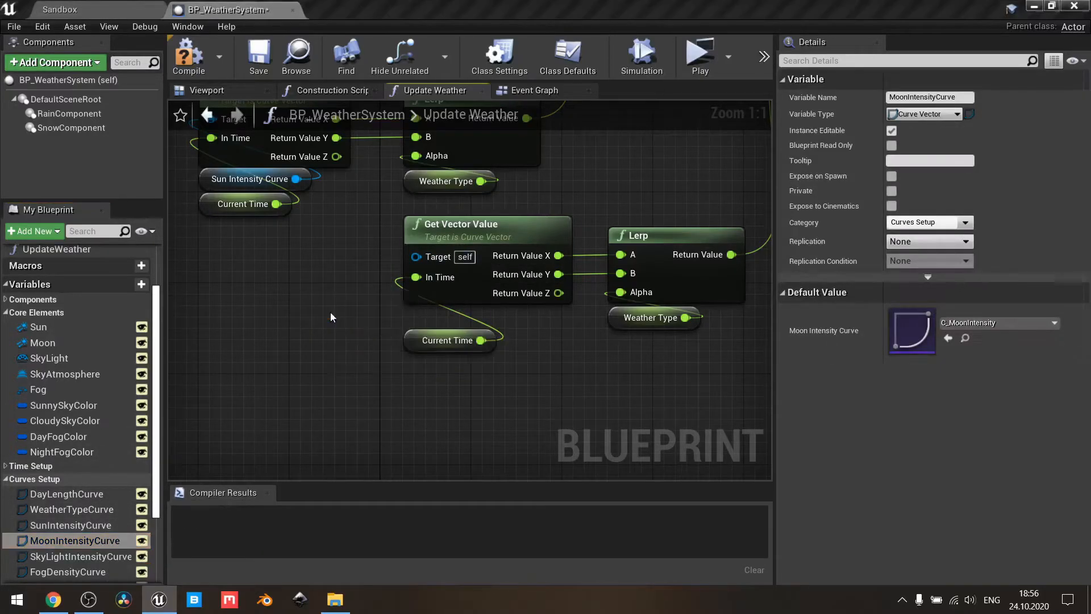
drag(405, 307, 416, 256)
drag(316, 314, 416, 328)
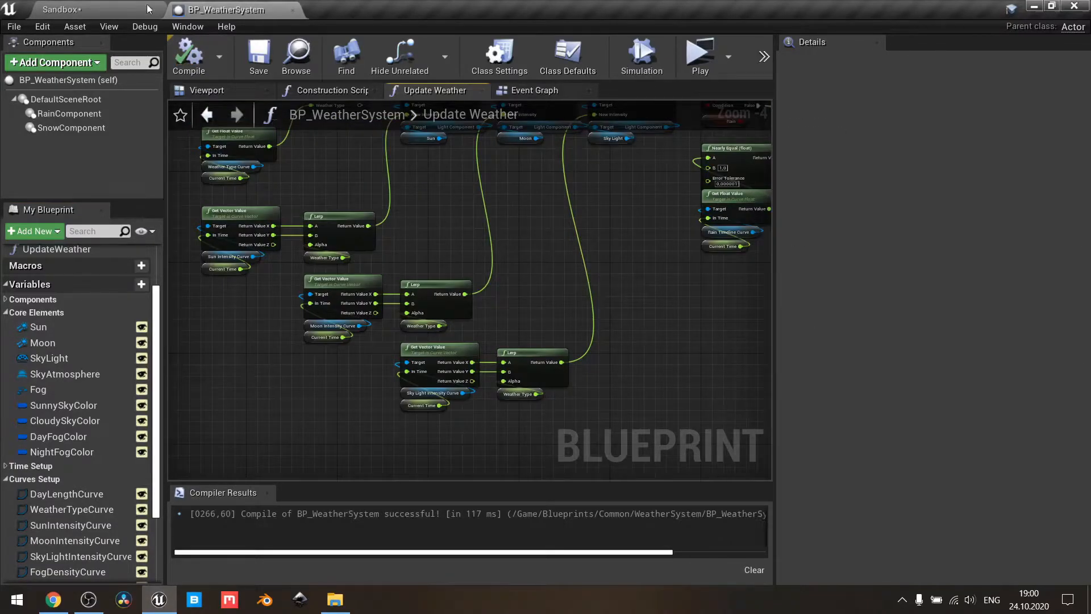
- Switch to the Sandbox level, search the actors for "moon" and select the Moon directional light
click(117, 8)
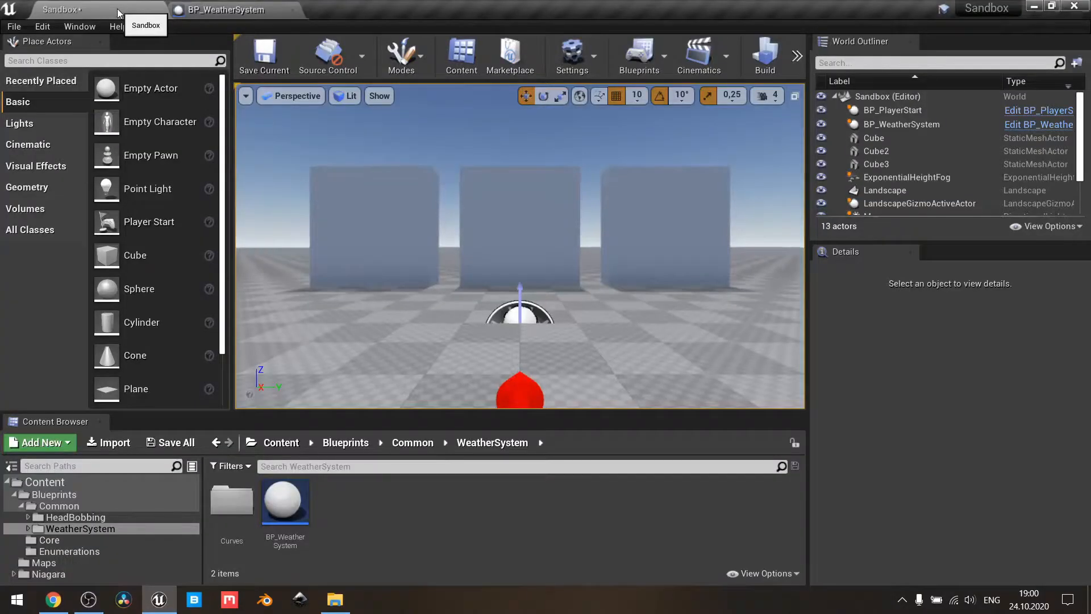
click(845, 63)
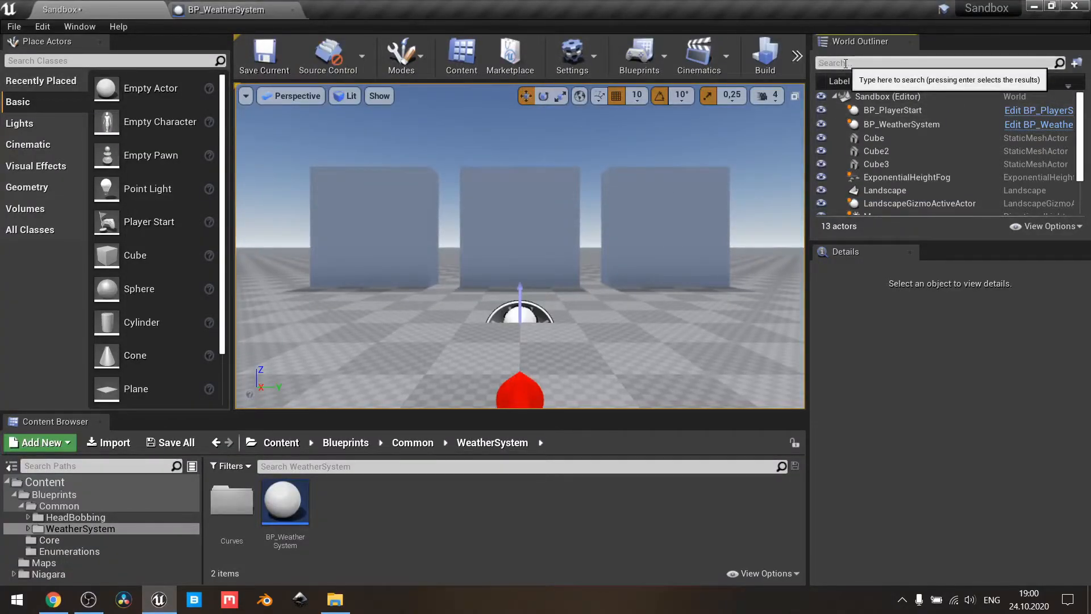
text(moon)
click(868, 110)
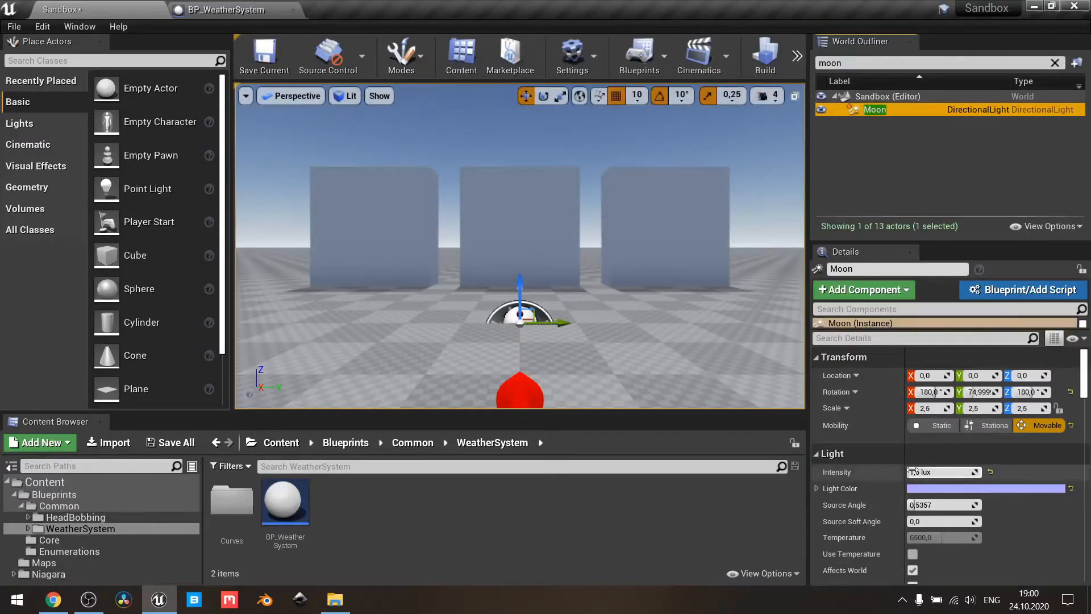
- Set the Moon's light color to R 0,2, G 0,2 and B 0,3
click(922, 490)
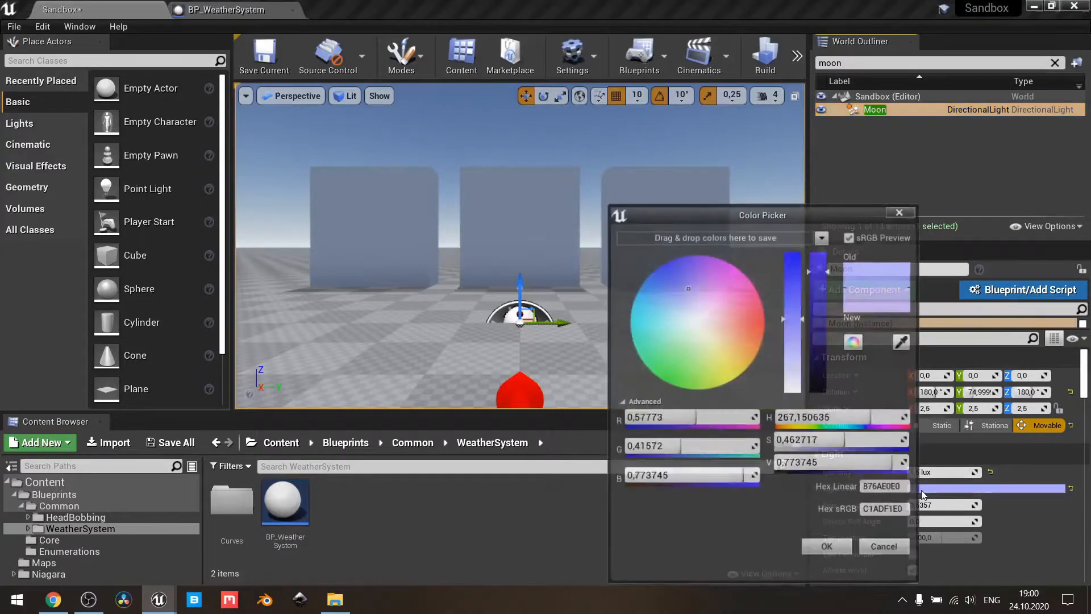
click(715, 421)
text(0,2)
key(Tab)
text(0,2)
key(Tab)
text(0,3)
key(Return)
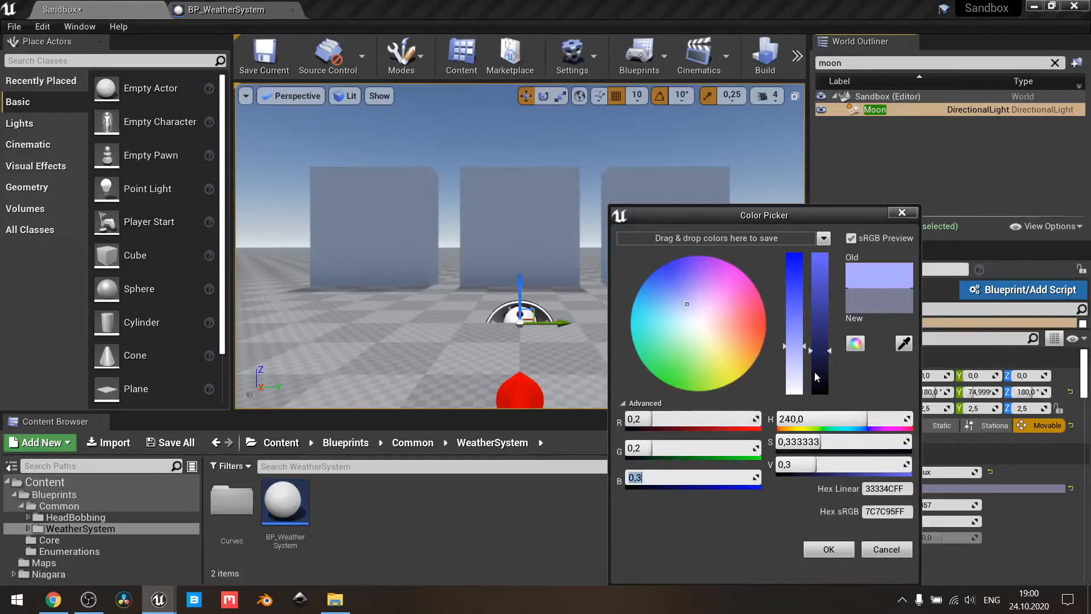
click(843, 545)
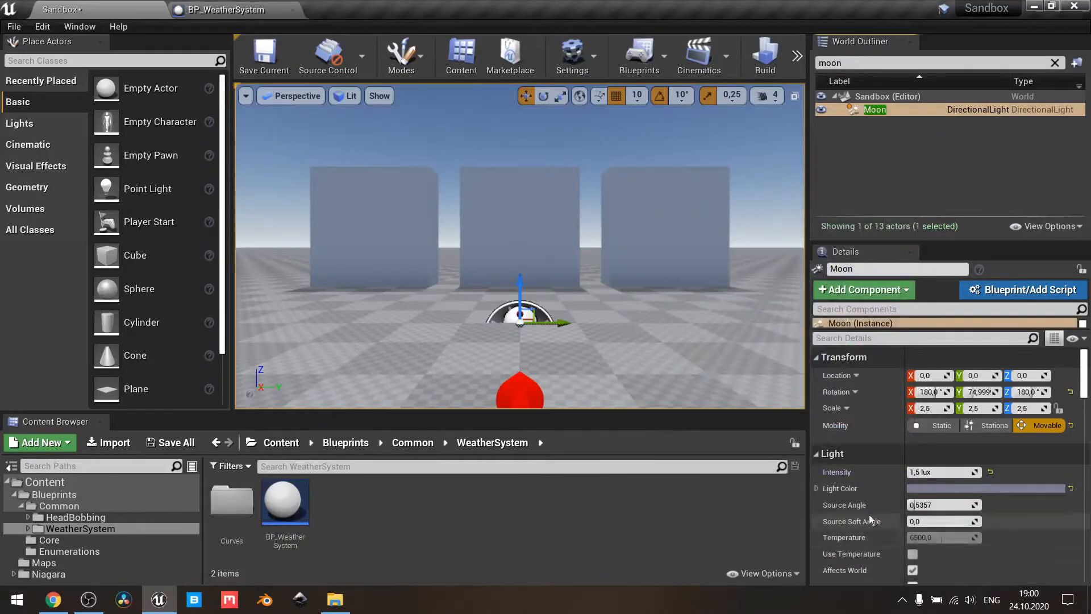
- Set the Moon light's source angle to 3
click(935, 506)
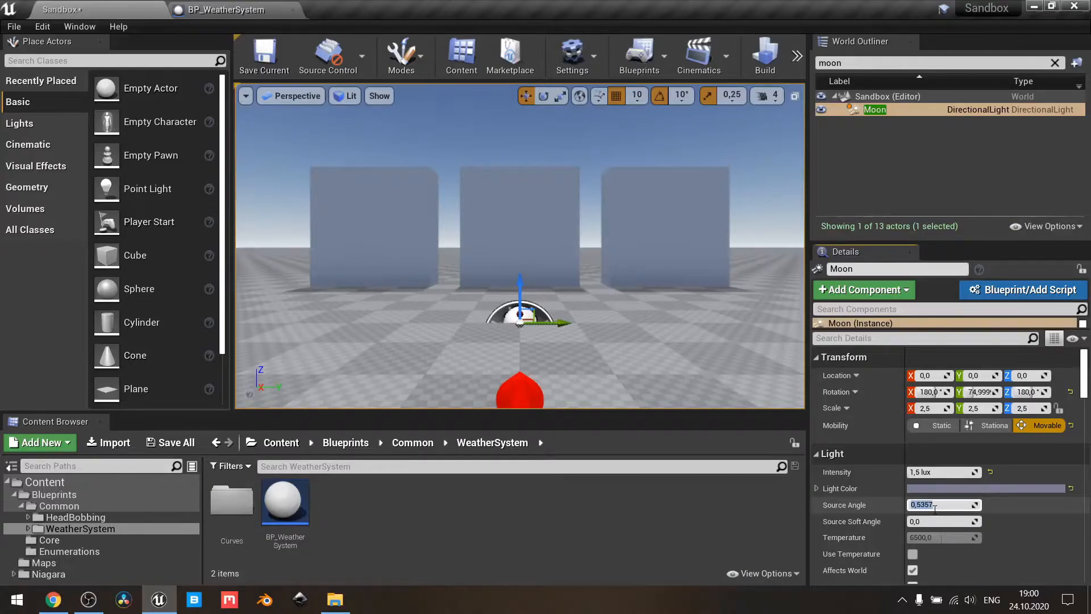
text(3)
key(Return)
scroll(935, 509, down, 1)
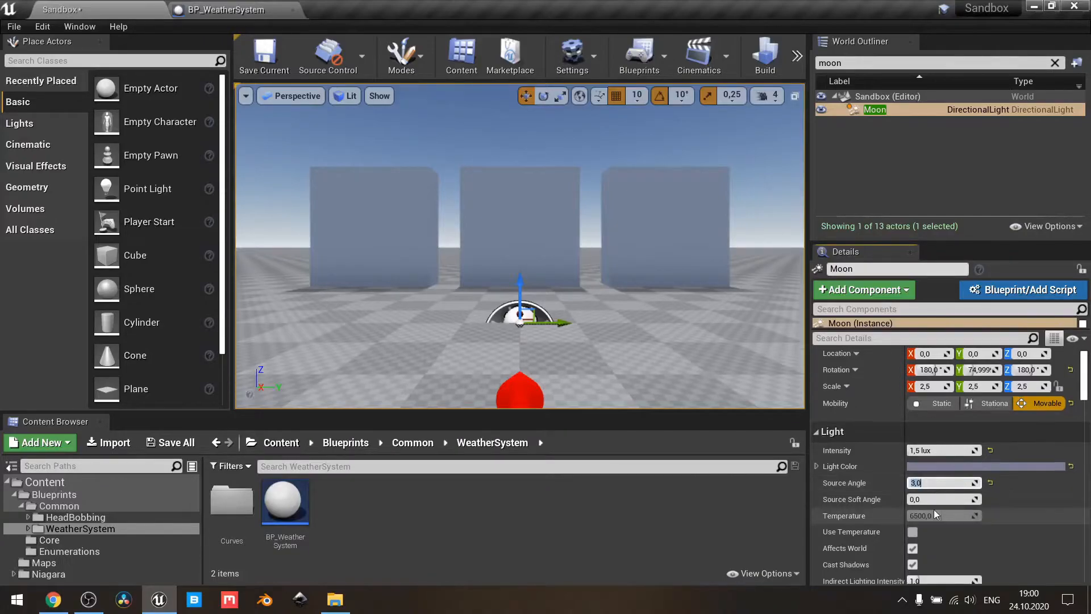
- Enable Use Temperature on the Moon light and set its temperature to 9300
click(913, 531)
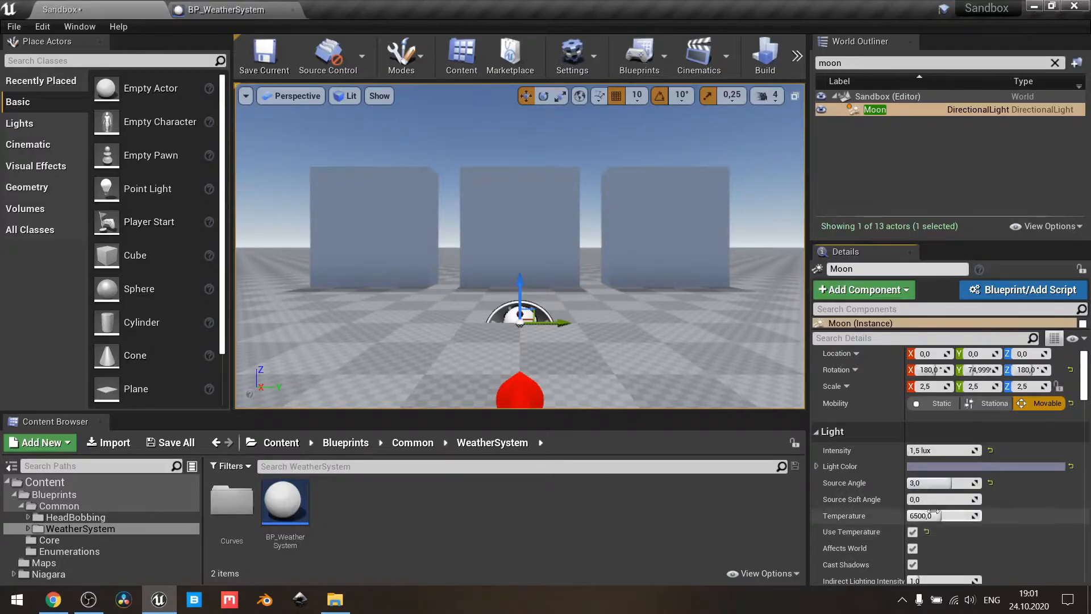
click(937, 516)
text(9300)
key(Return)
- Set the Moon light's Shadow Amount to 0,1
scroll(936, 514, down, 4)
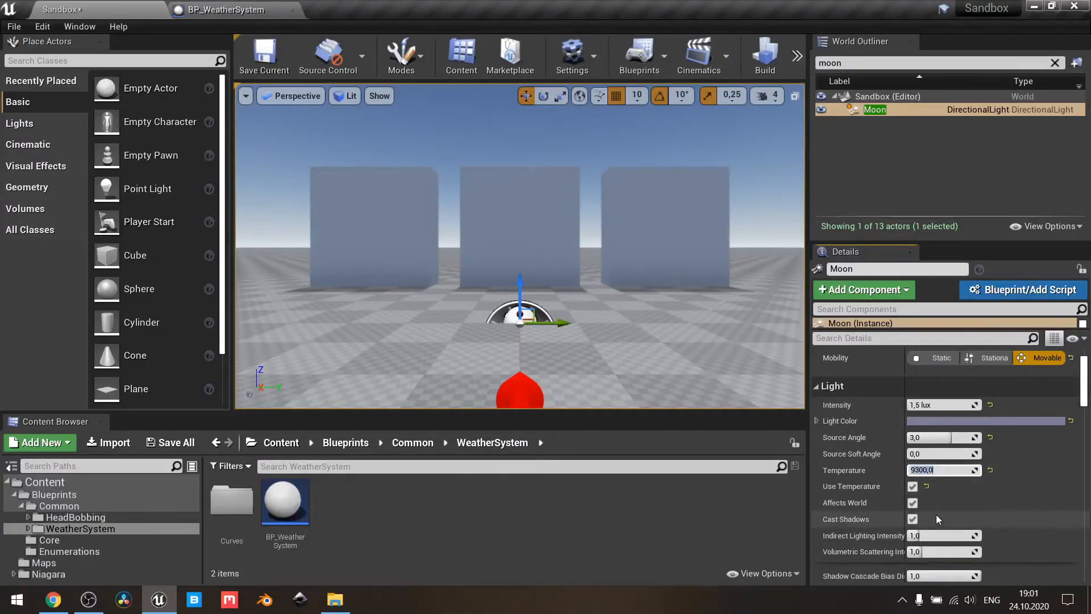
scroll(936, 514, down, 1)
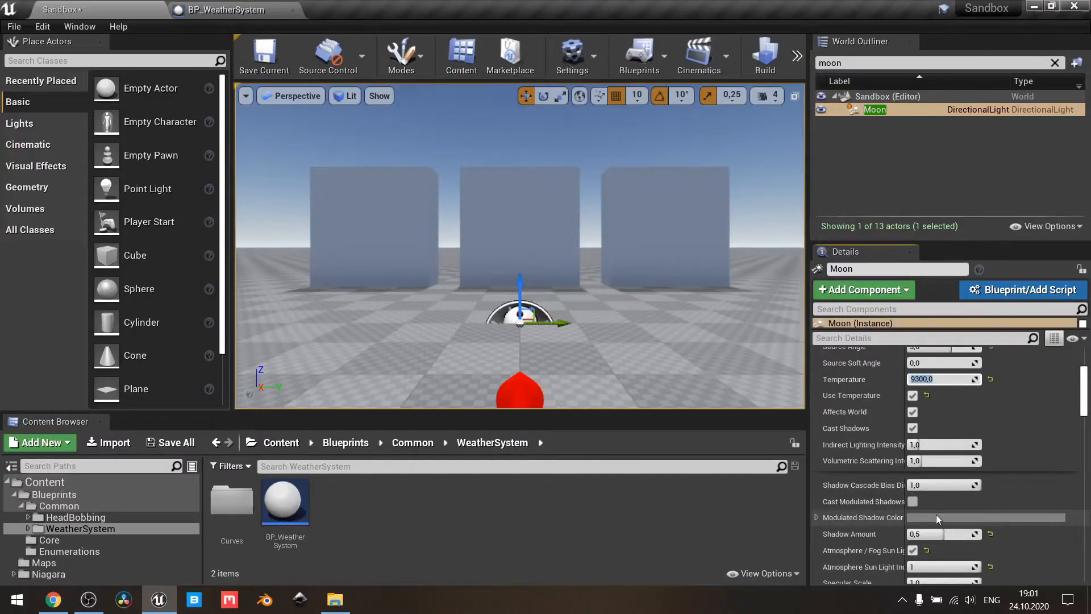
scroll(936, 514, down, 2)
click(943, 488)
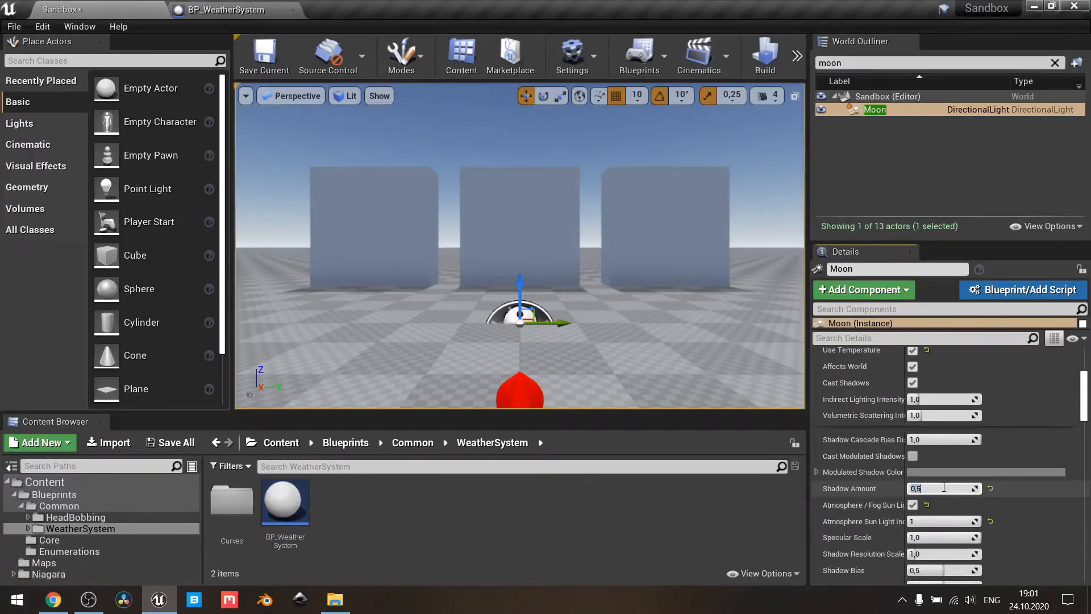
text(0,1)
- Turn off Light Shaft Bloom and Light Shaft Occlusion for the Moon light
scroll(943, 487, down, 5)
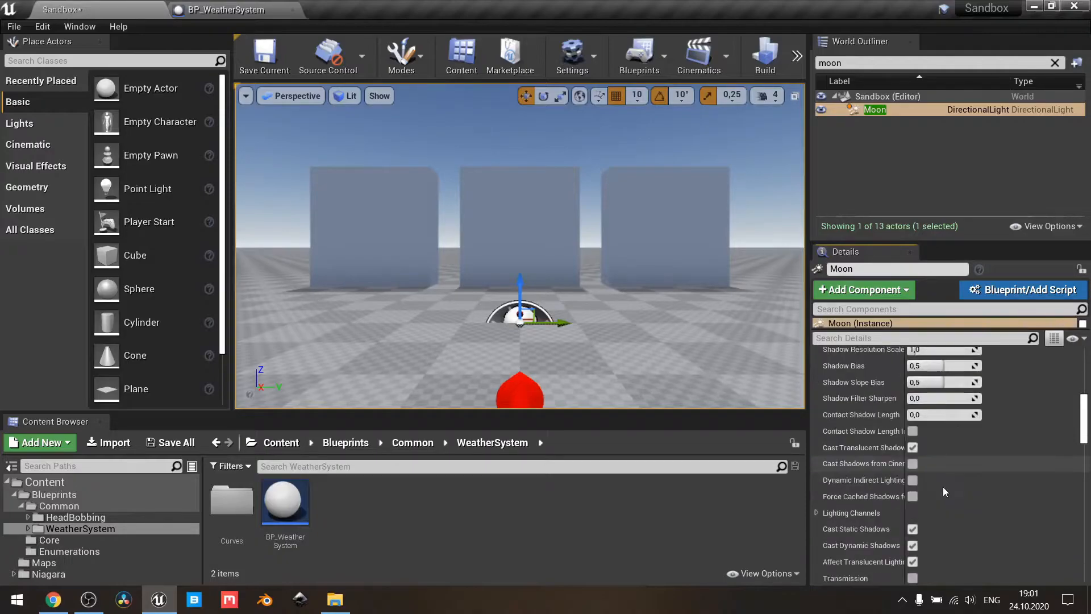
scroll(943, 486, down, 10)
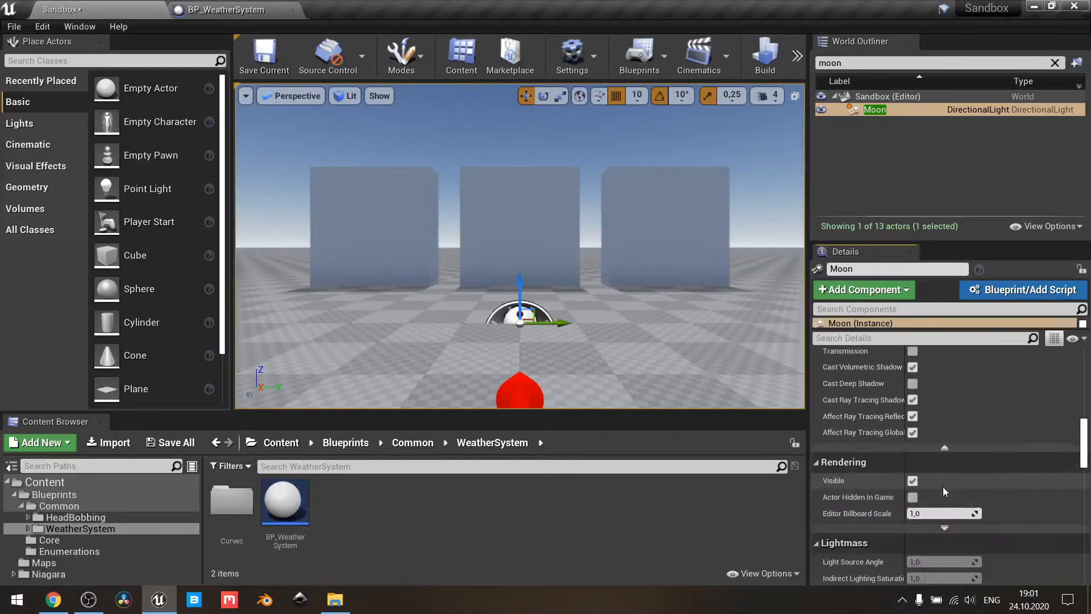
scroll(943, 487, down, 3)
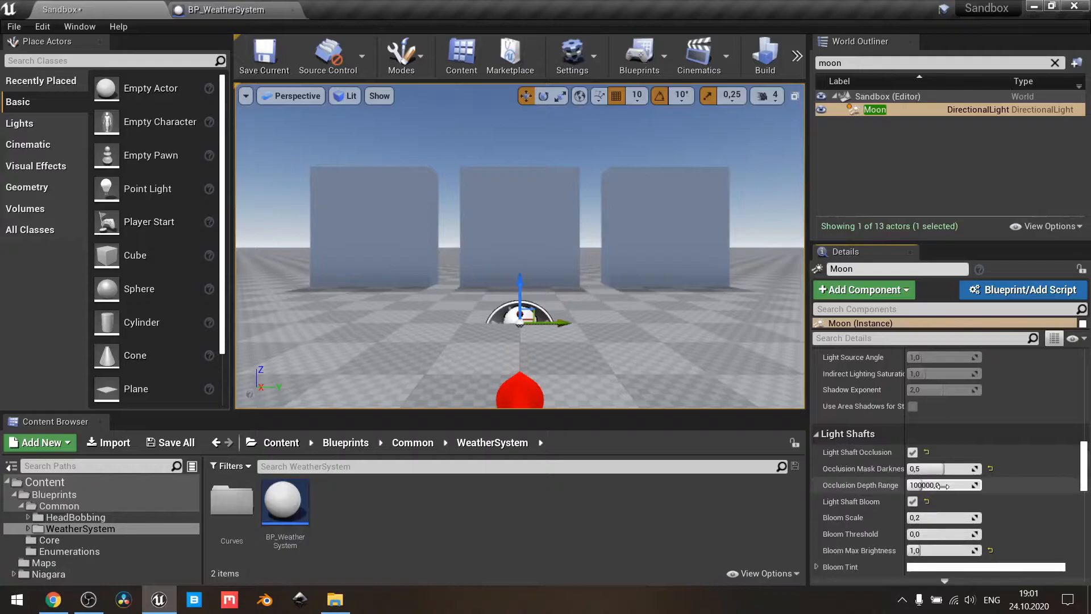
click(913, 503)
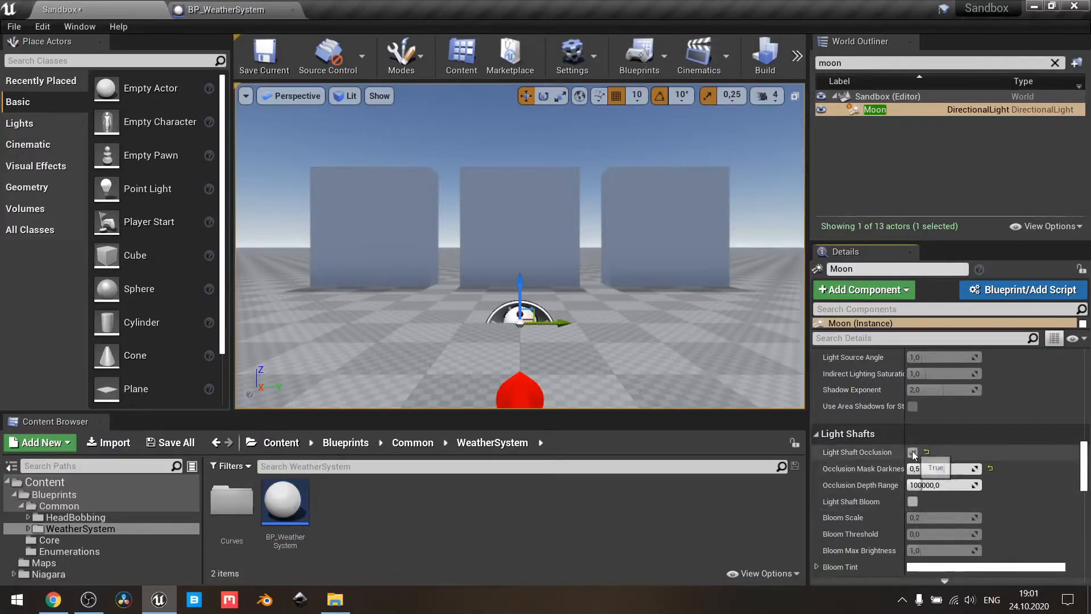
click(913, 452)
scroll(912, 452, down, 2)
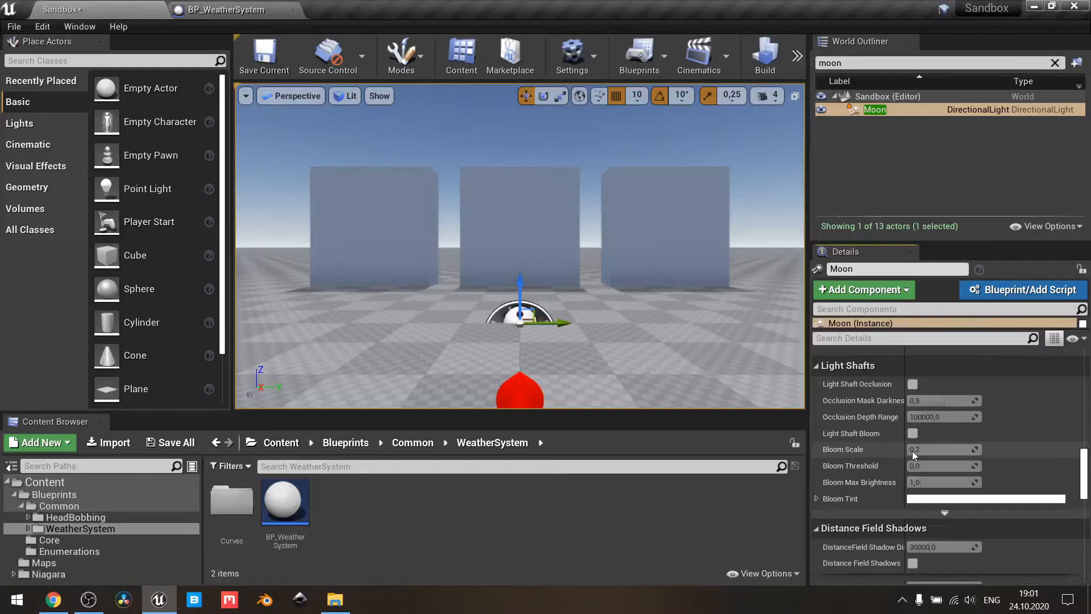
scroll(913, 451, down, 3)
scroll(912, 452, down, 1)
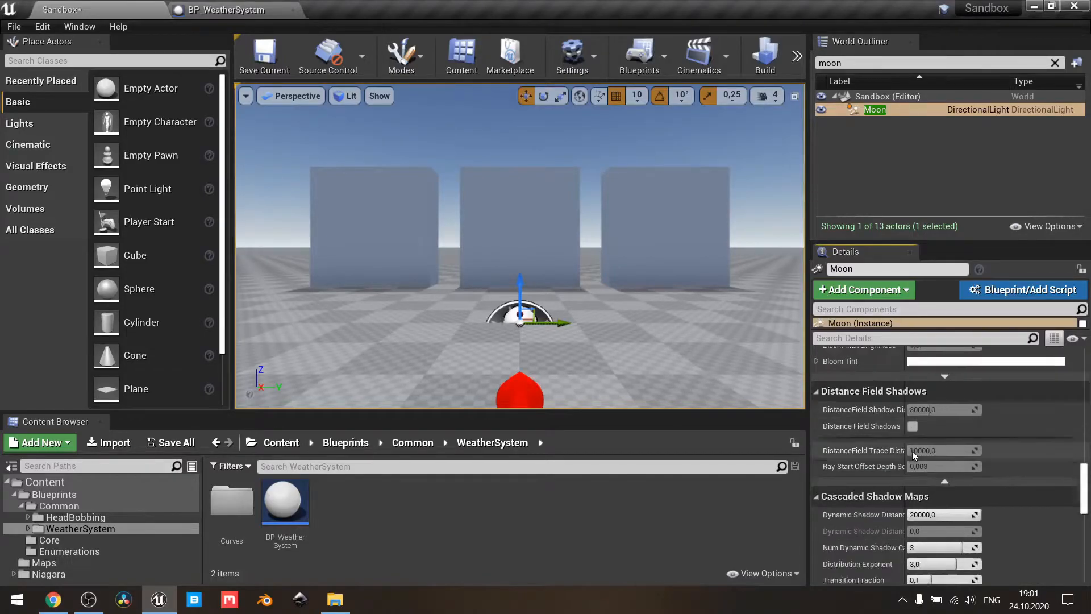
scroll(912, 451, down, 2)
scroll(912, 449, up, 8)
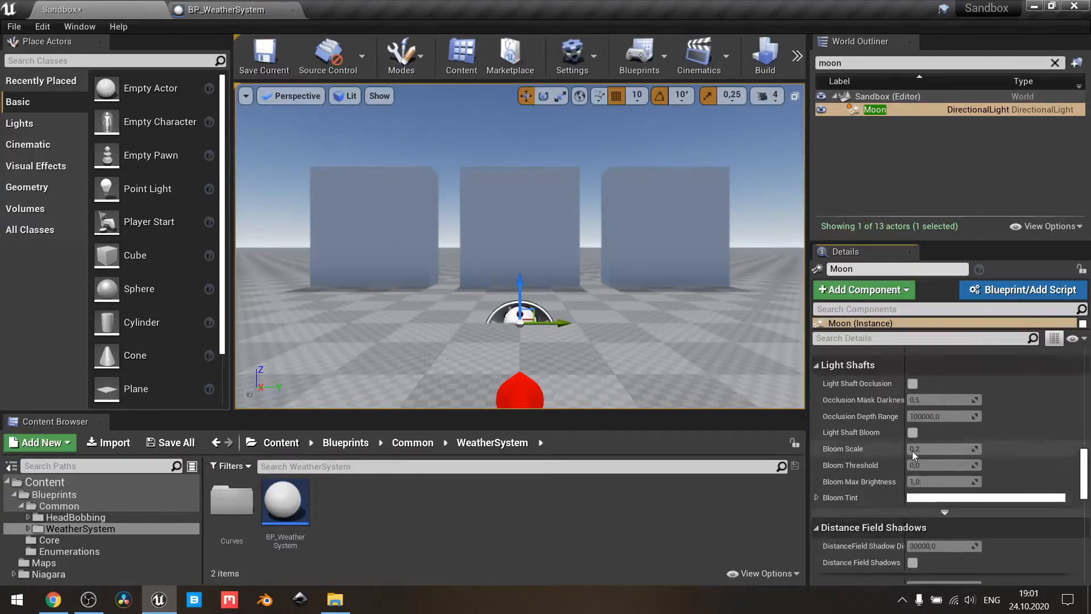
scroll(912, 452, up, 6)
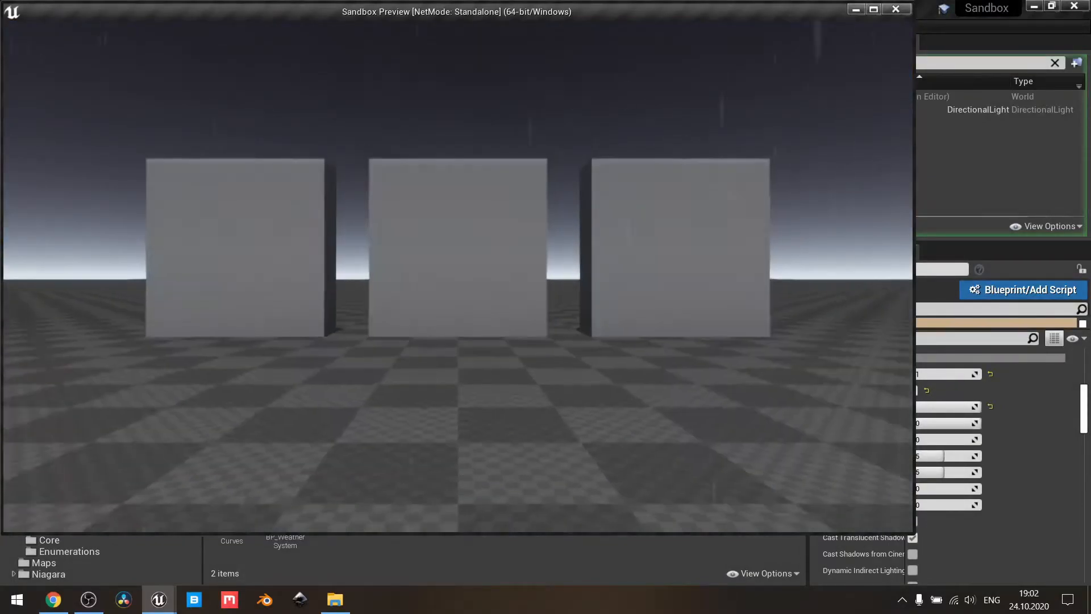
- Move the player backwards away from the three cubes in the running preview to check the night lighting
key(s)
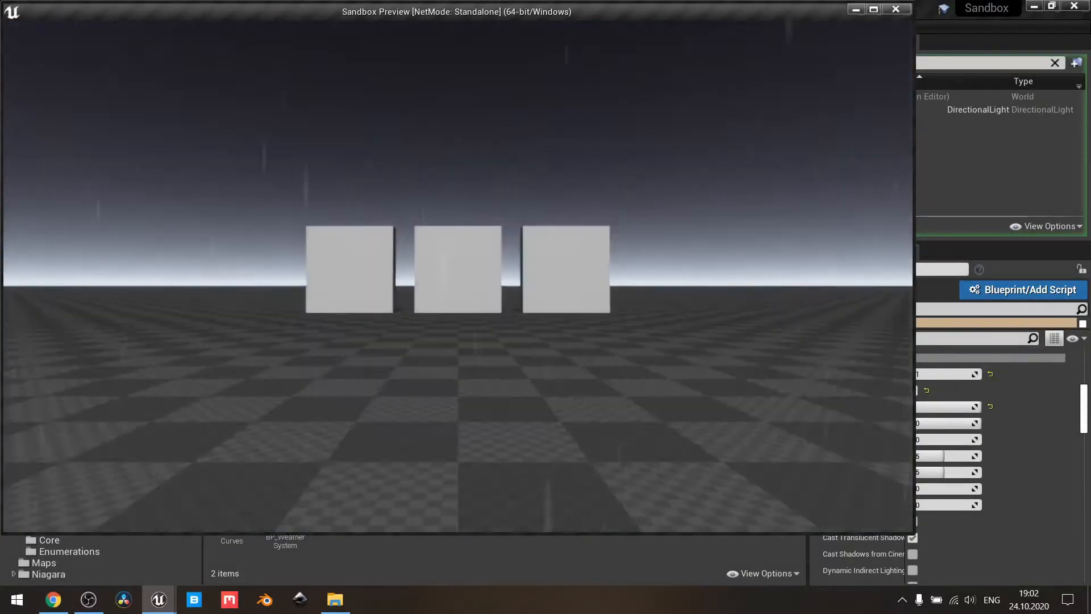
key(s)
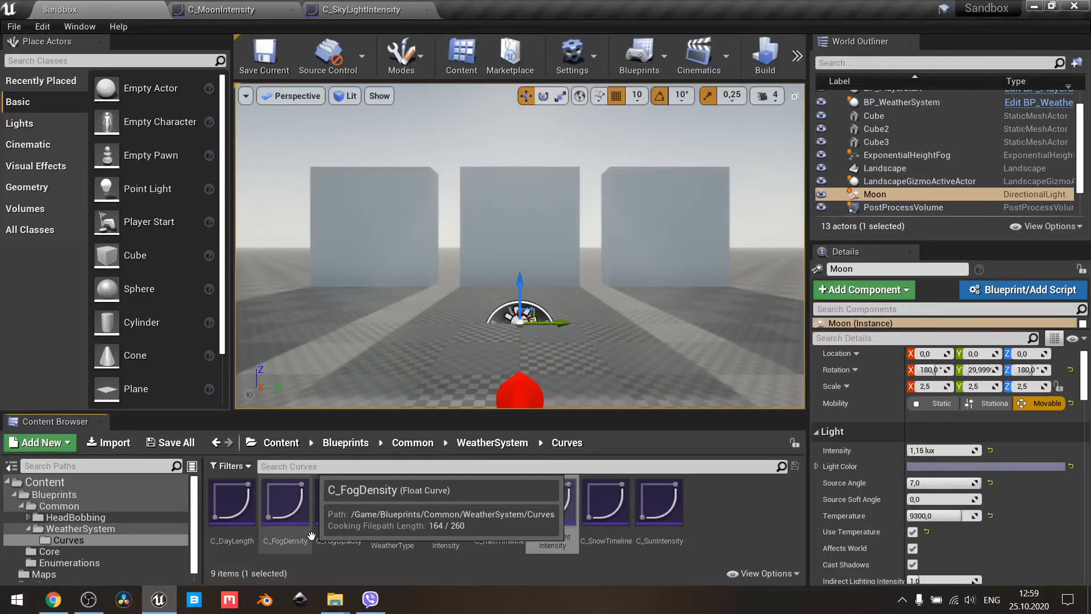
- Open the C_MoonIntensity curve and check the key values of its X and Y curves
click(264, 6)
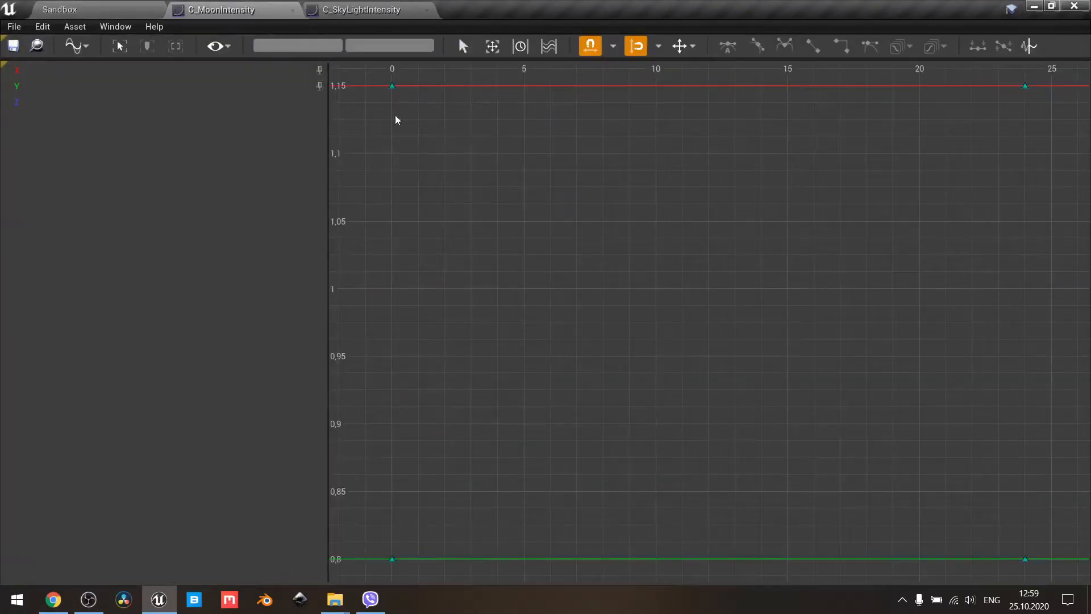
drag(375, 73, 980, 146)
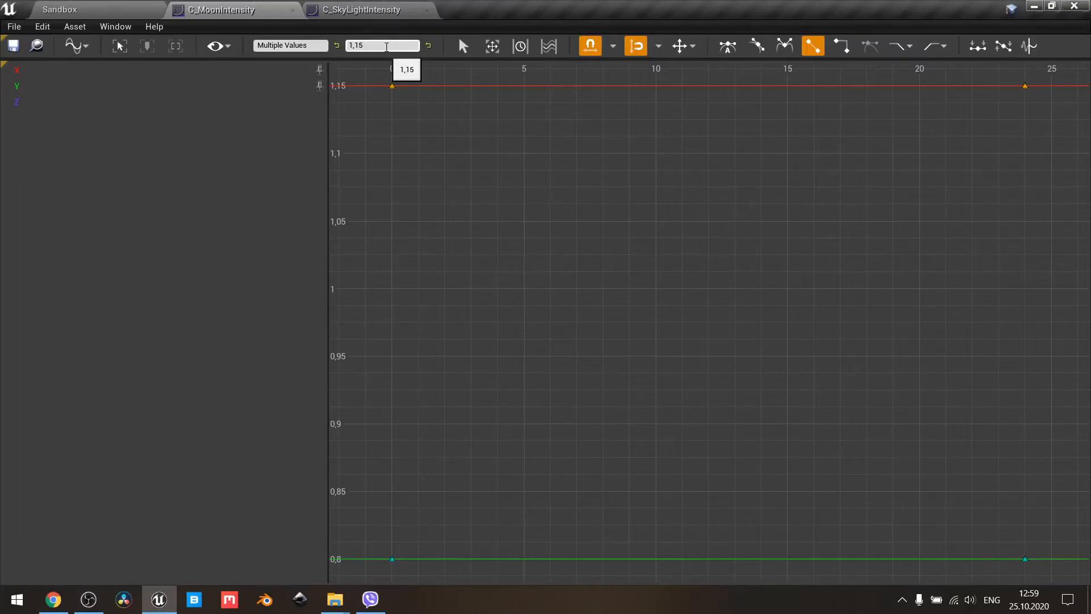
drag(358, 527, 1052, 580)
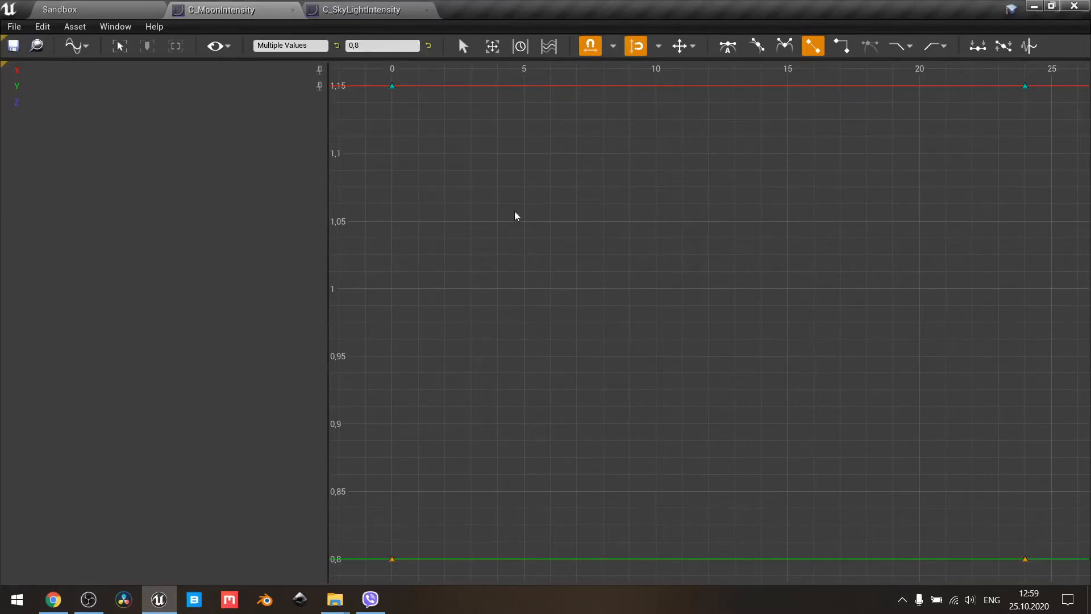
- Switch to the C_SkyLightIntensity curve and check the upper and lower key values of its red X curve
click(397, 10)
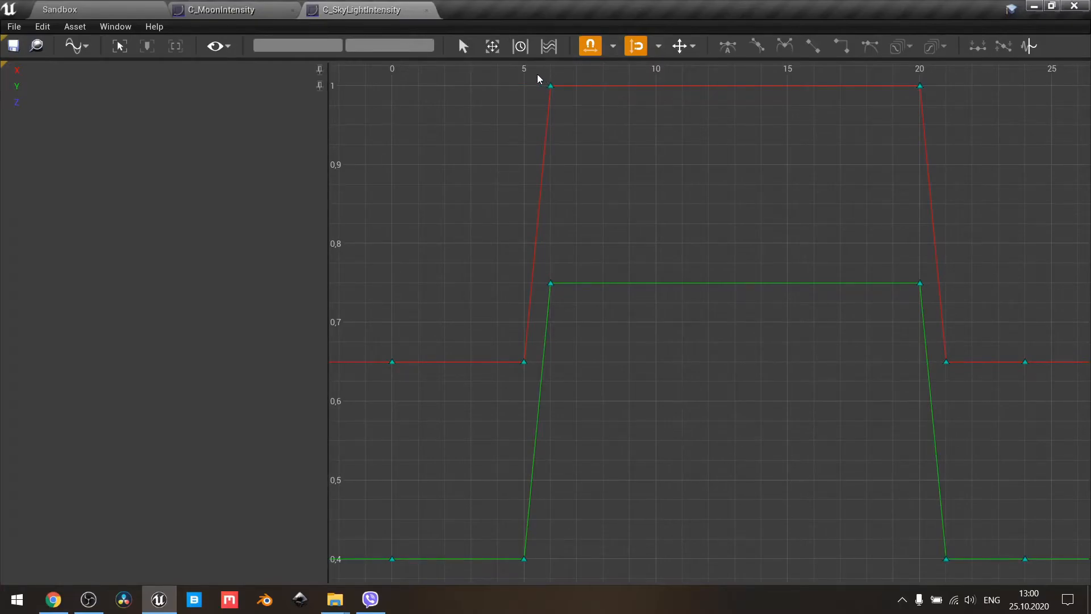
click(549, 86)
click(921, 86)
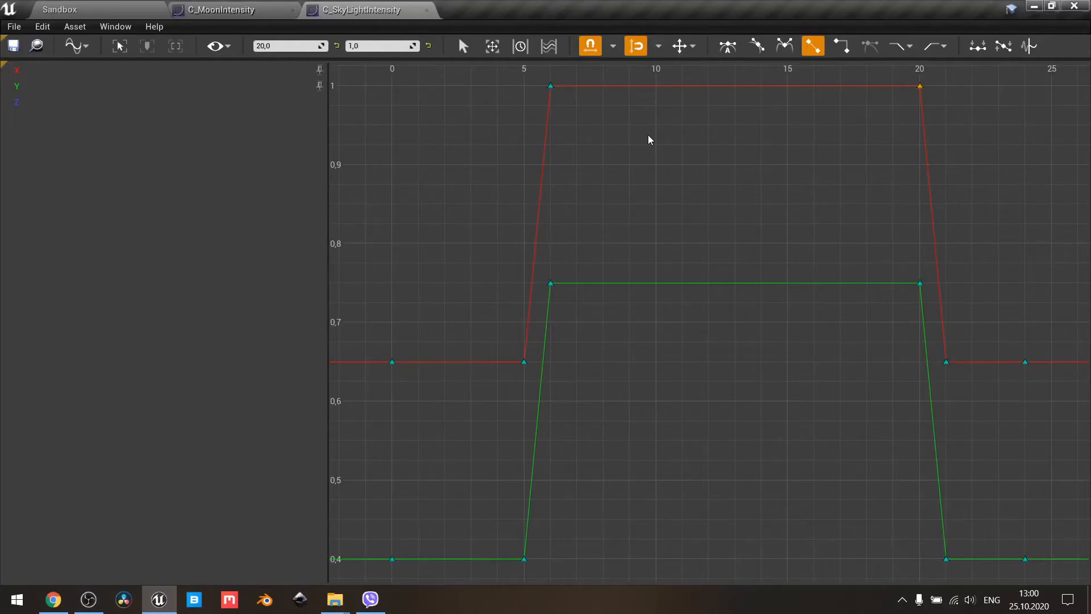
drag(527, 78, 943, 111)
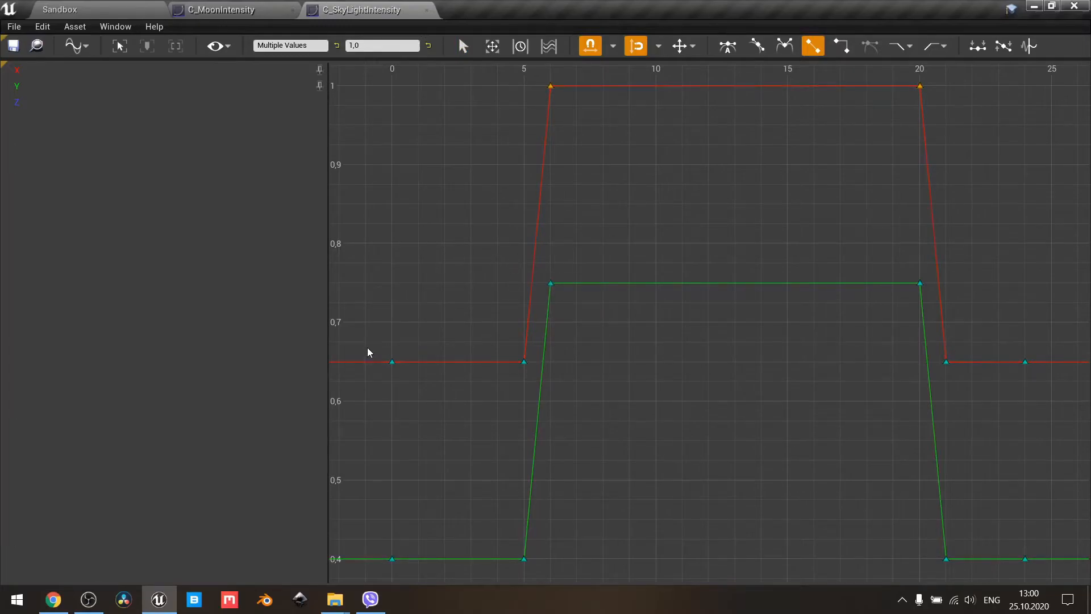
drag(366, 354, 548, 372)
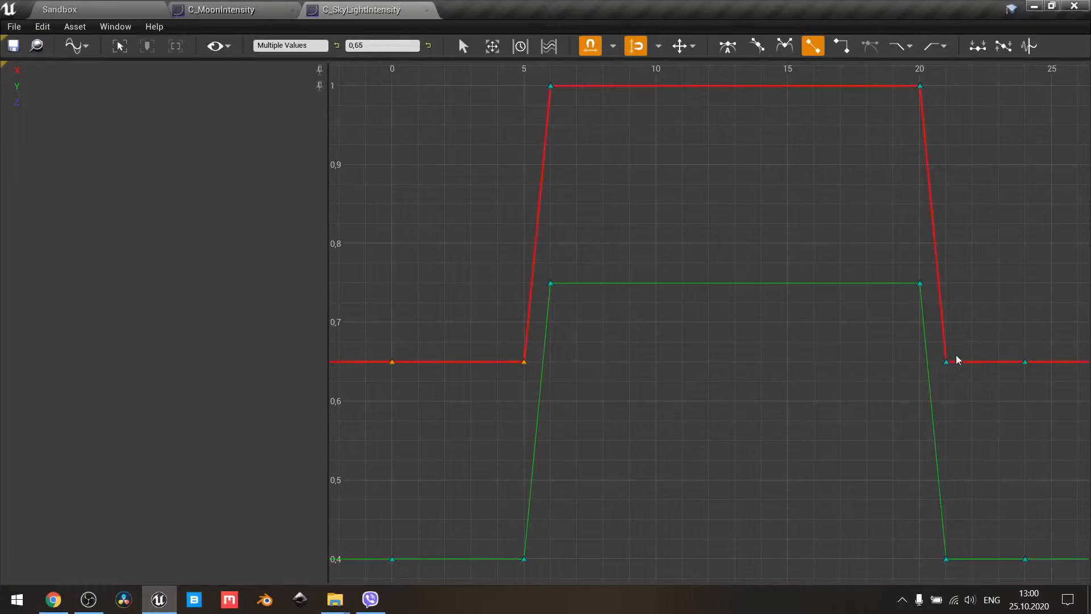
drag(934, 351, 1065, 382)
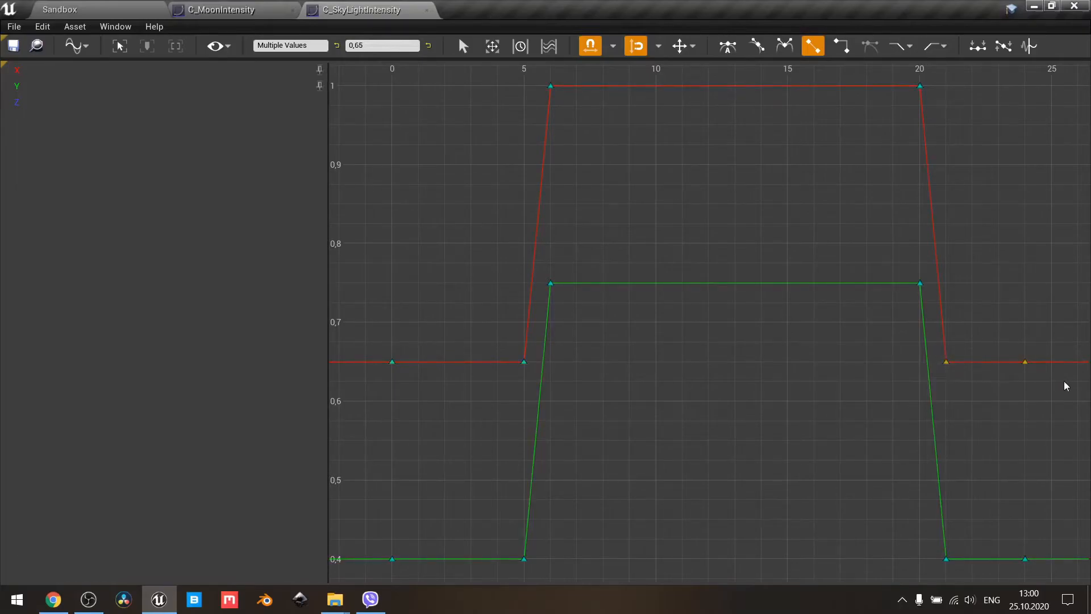
click(756, 393)
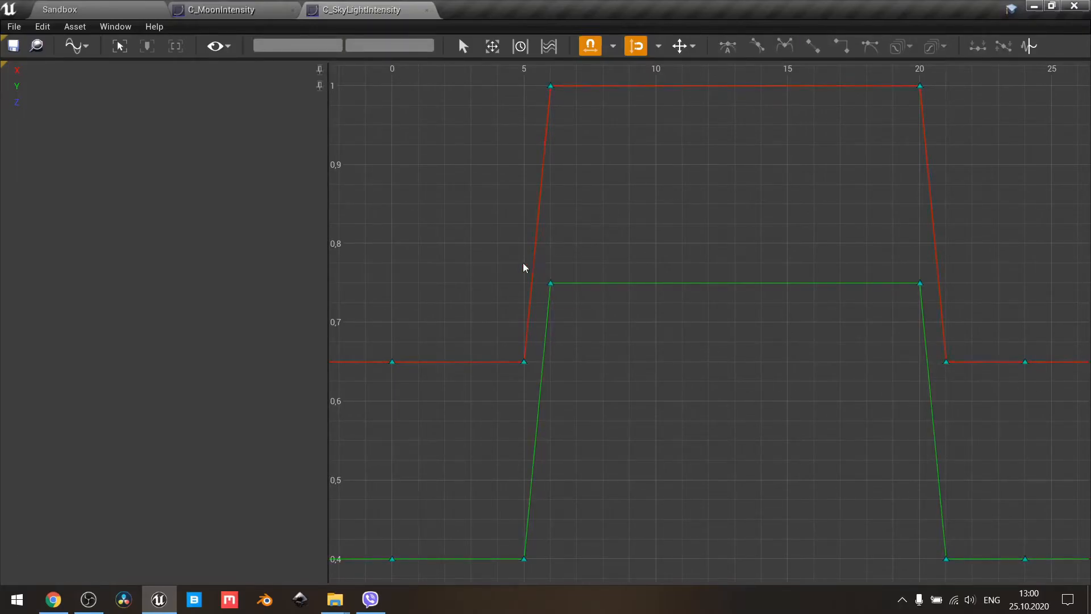
- Check the upper and lower key values of the green Y curve in C_SkyLightIntensity
drag(514, 270, 934, 309)
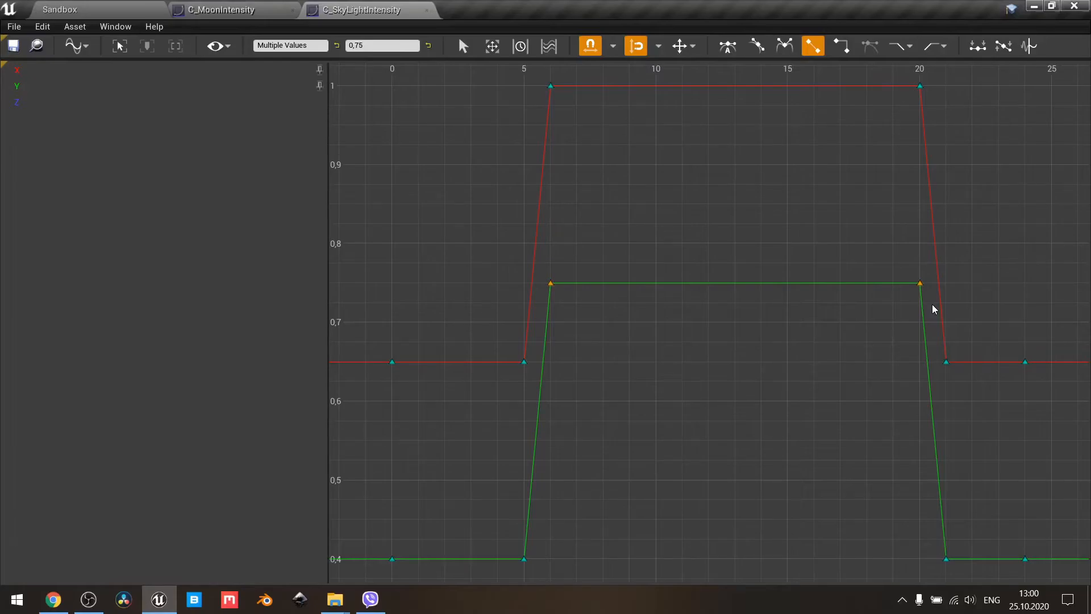
drag(367, 544, 1040, 576)
click(616, 438)
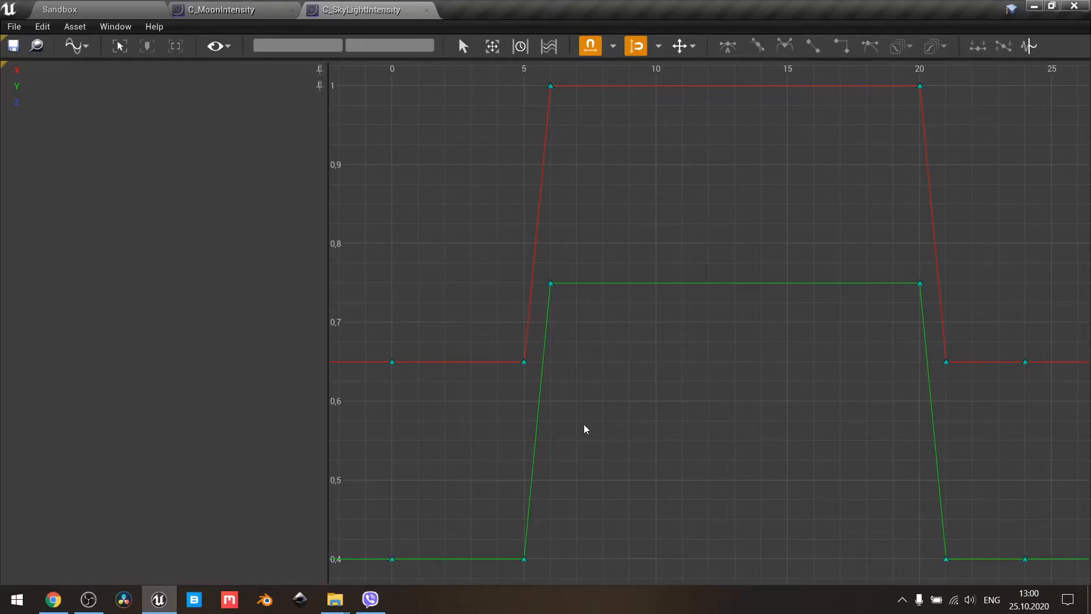
- Return to the Sandbox level, select BP_WeatherSystem and check the channel values of Day Fog Color and Night Fog Color
click(107, 5)
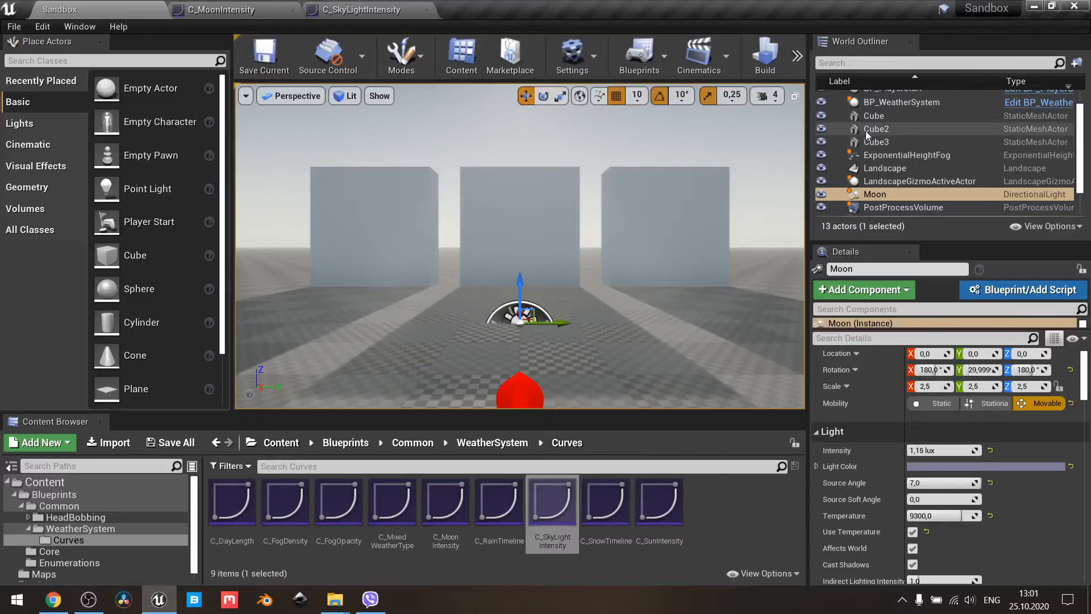
scroll(913, 179, up, 2)
click(911, 125)
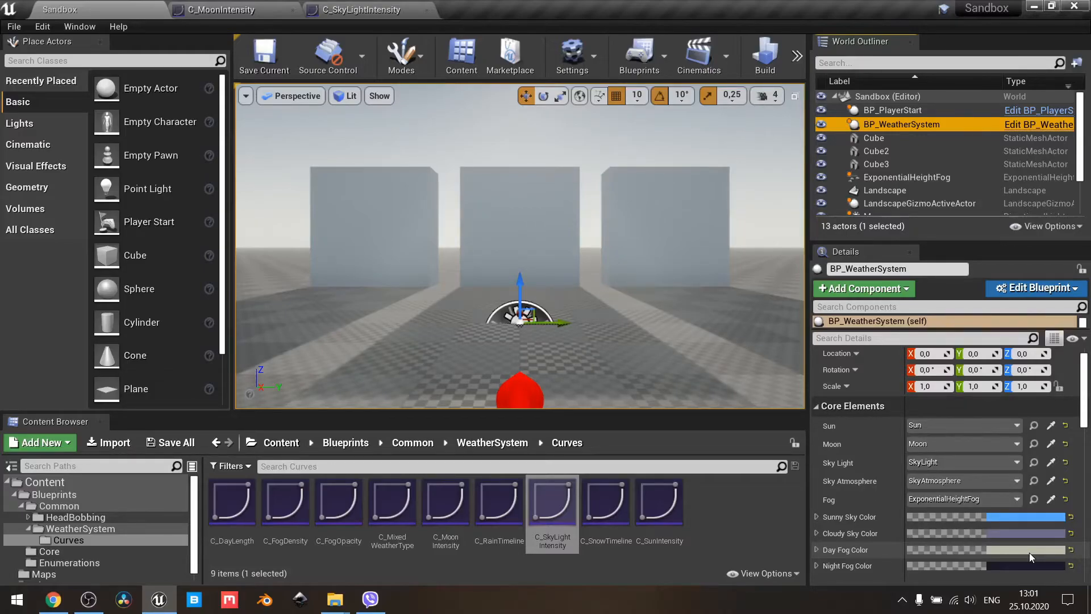
click(963, 548)
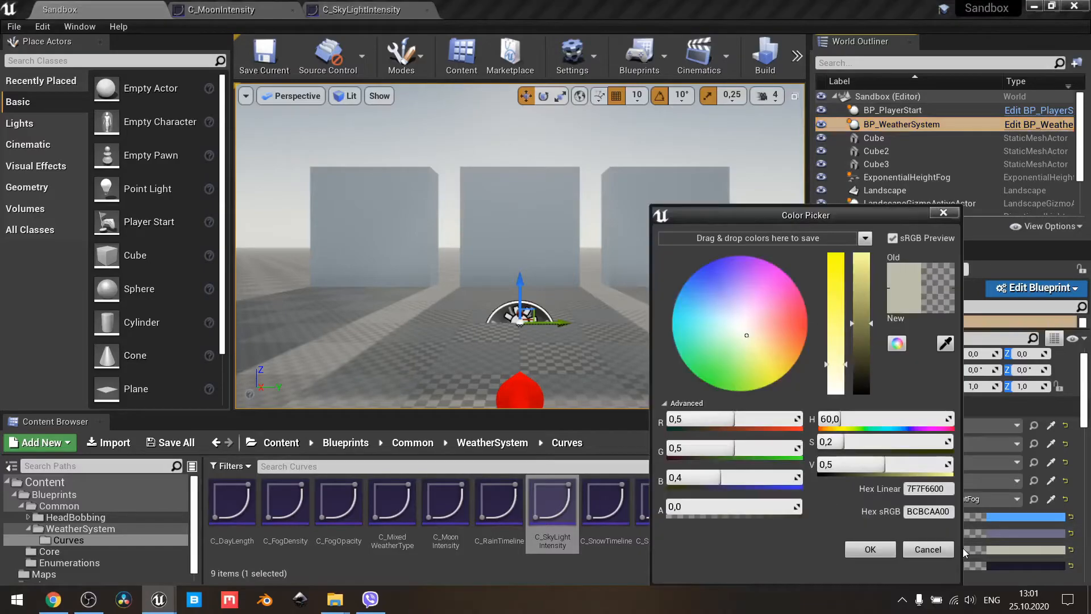
click(870, 549)
click(1014, 565)
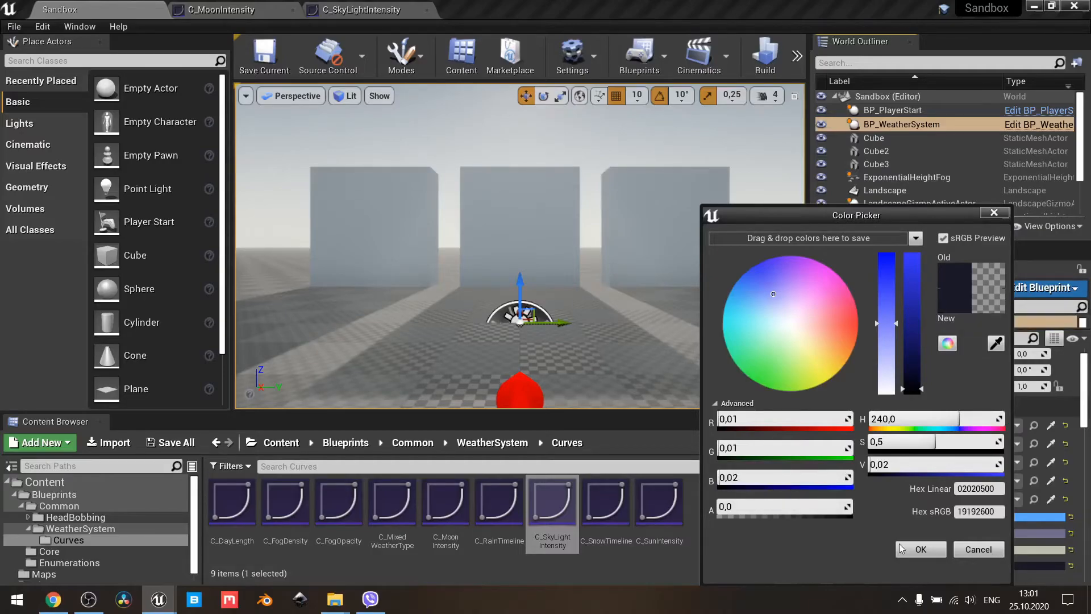
click(921, 550)
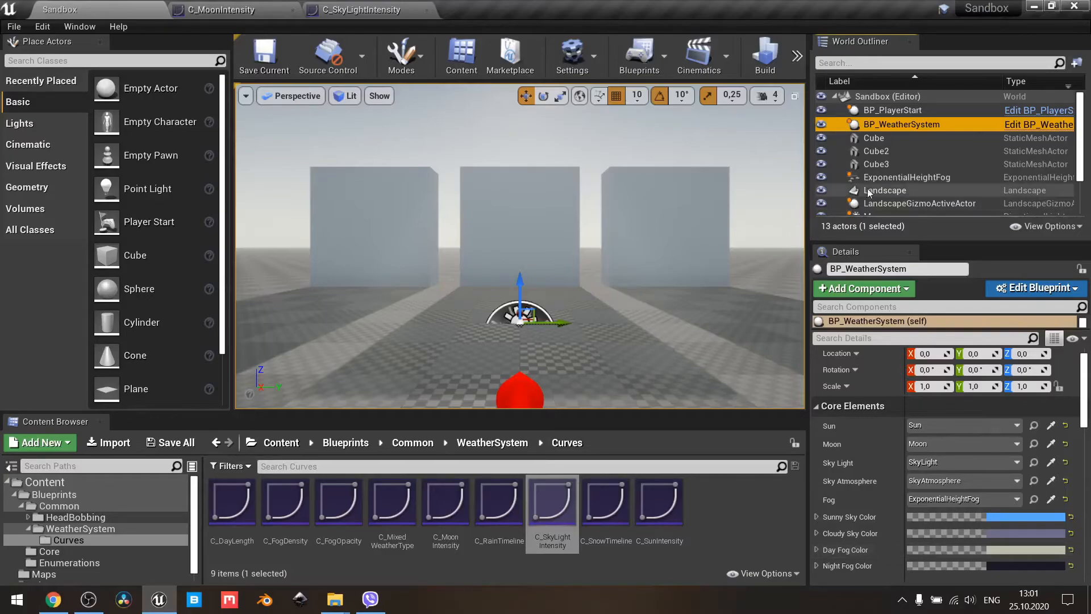
- Find the Moon directional light by searching the level actors for "moon" and review its light, shadow and atmosphere settings
click(905, 66)
text(mo)
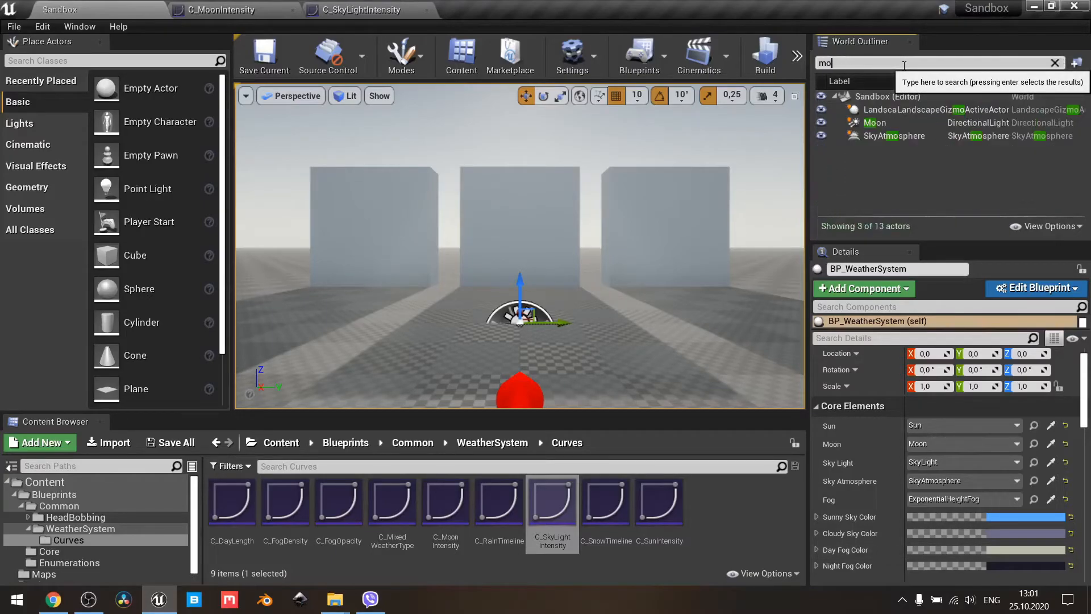
text(on)
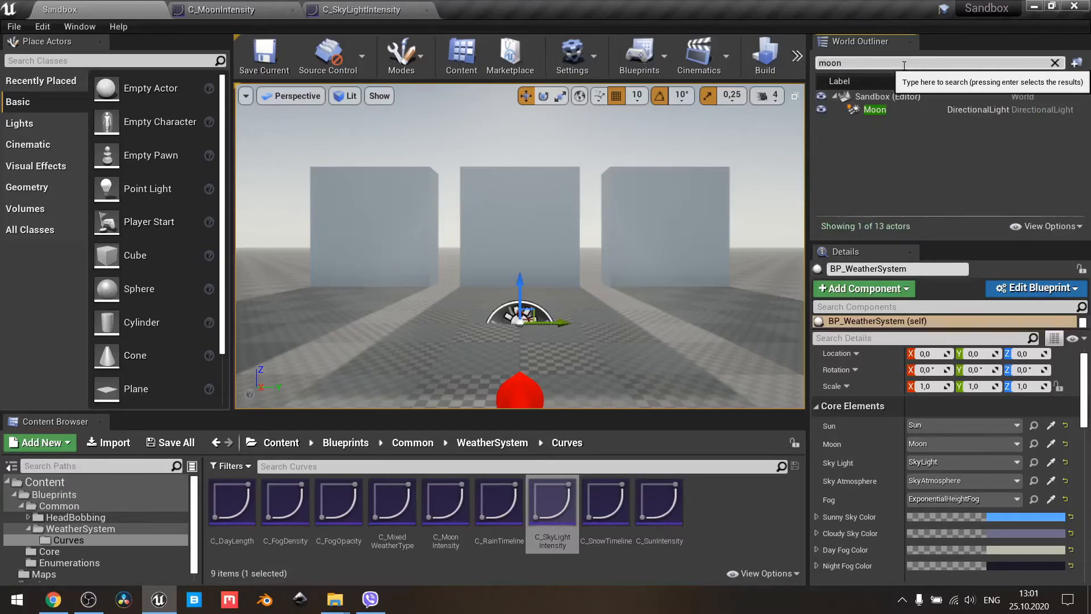
click(873, 111)
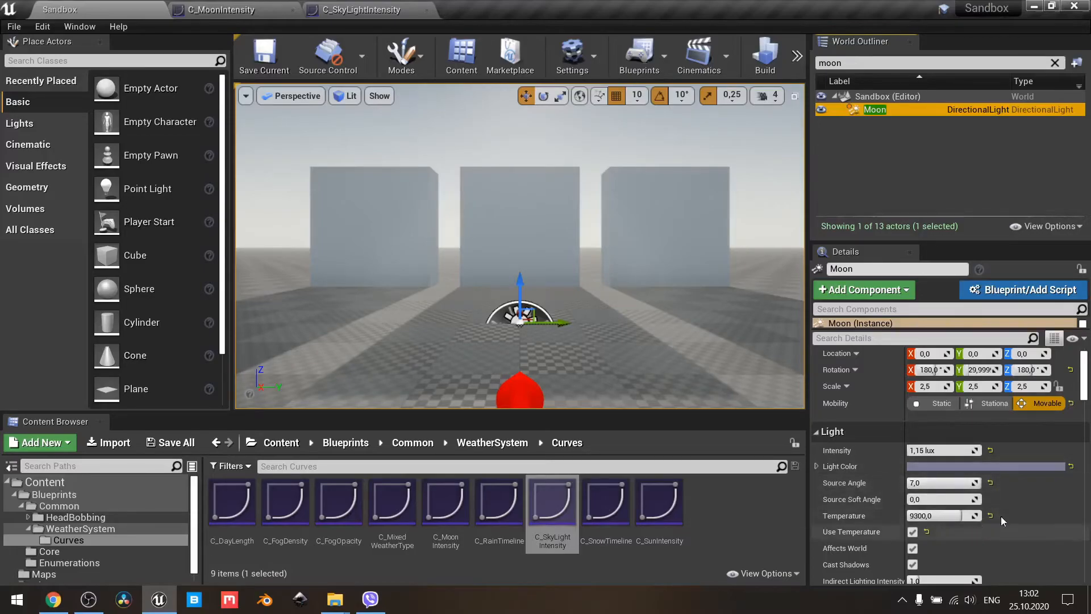
scroll(1027, 506, down, 3)
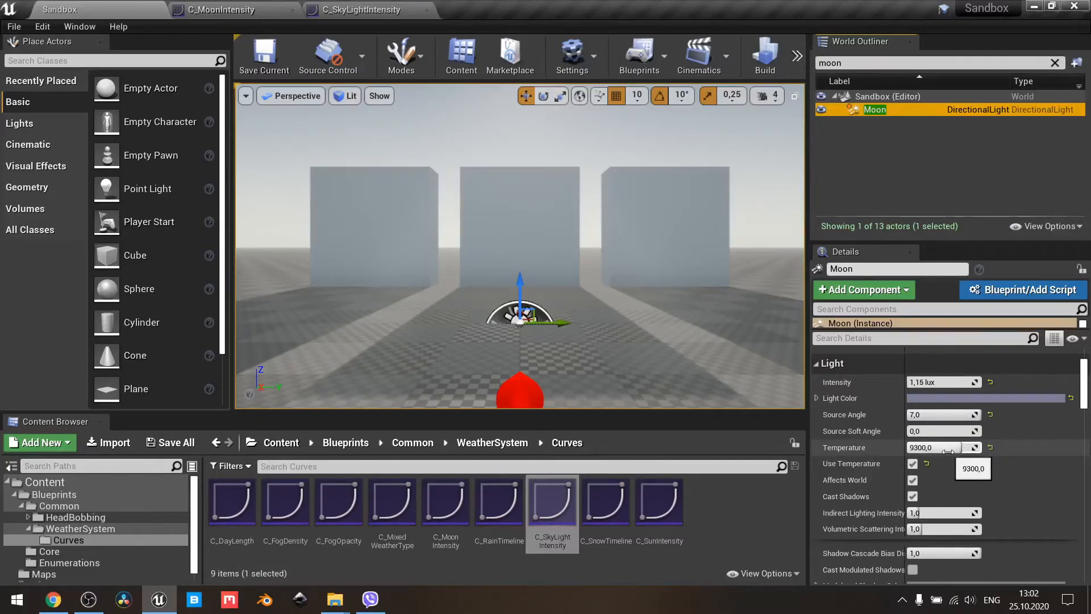
scroll(949, 452, down, 9)
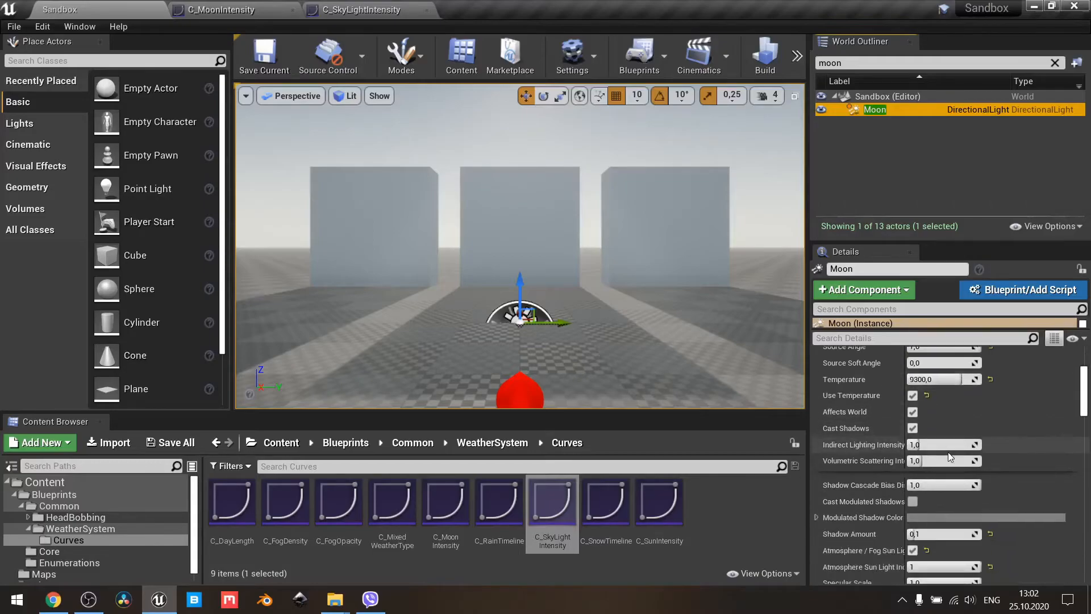
scroll(948, 452, down, 10)
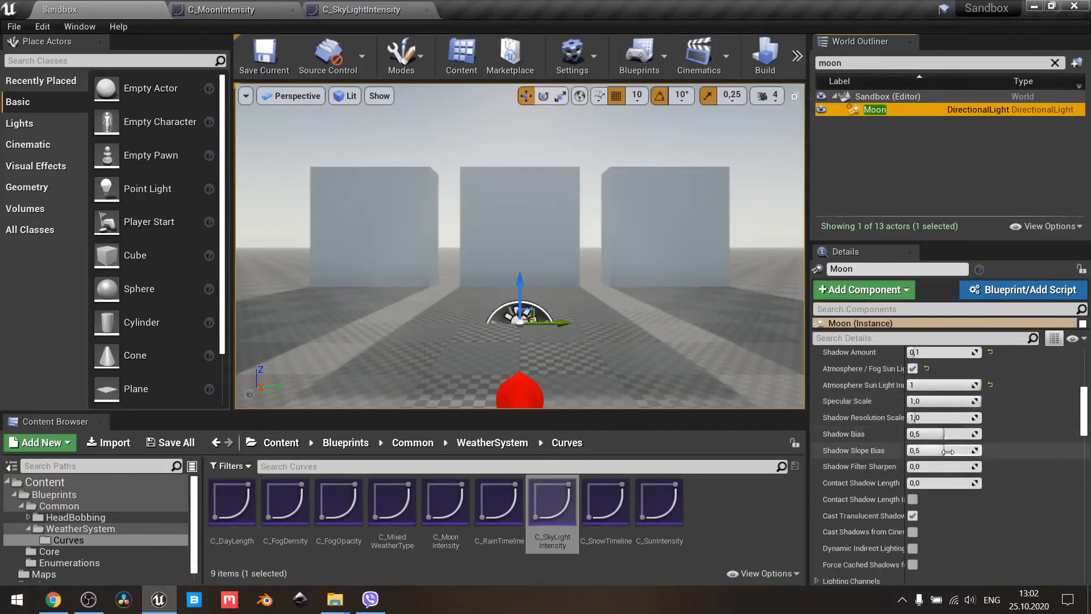
scroll(948, 452, down, 5)
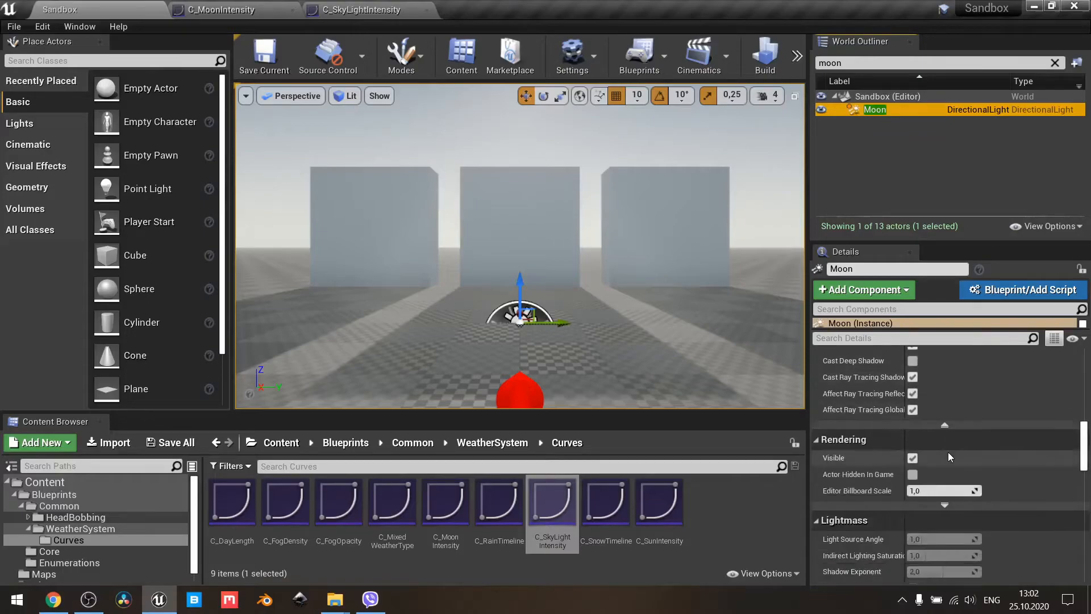
scroll(948, 452, up, 6)
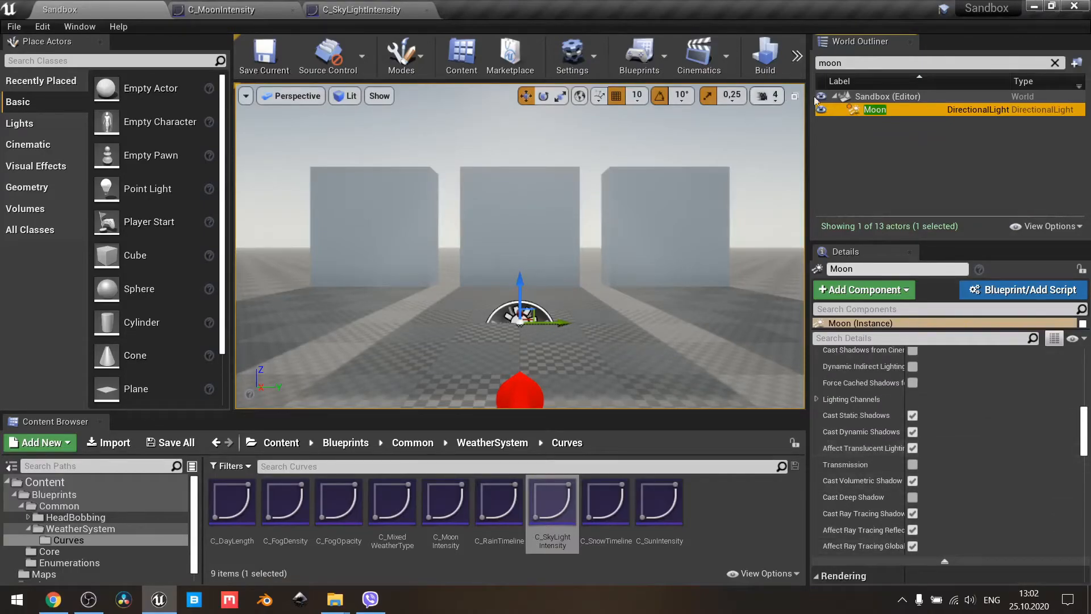
- Search the level actors for "sky", select SkyAtmosphere and review its Art Direction, Rayleigh, Mie and planet settings
click(884, 59)
text(sky)
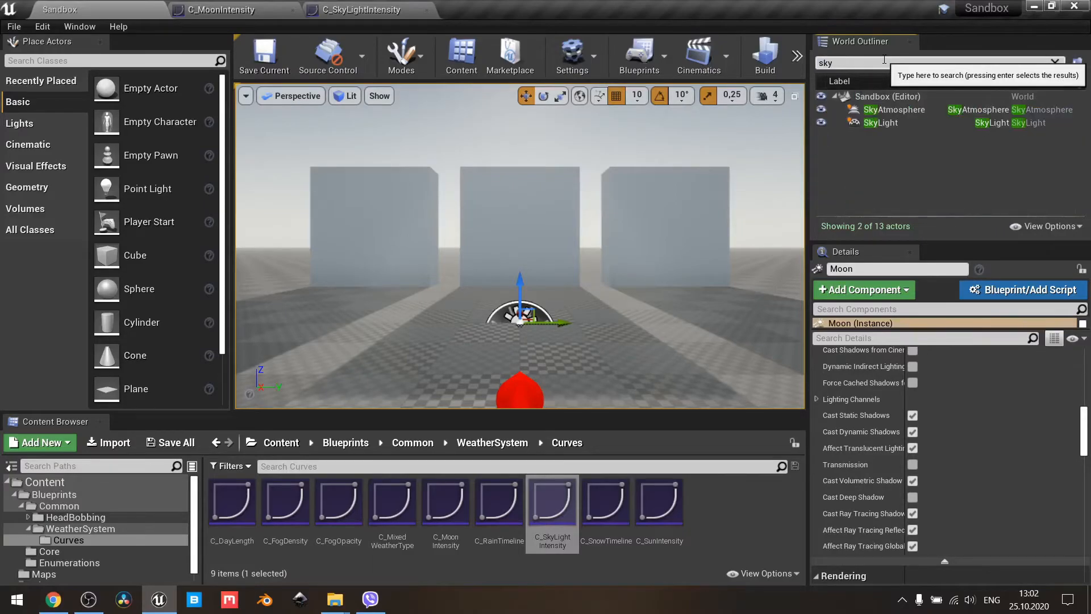
click(904, 111)
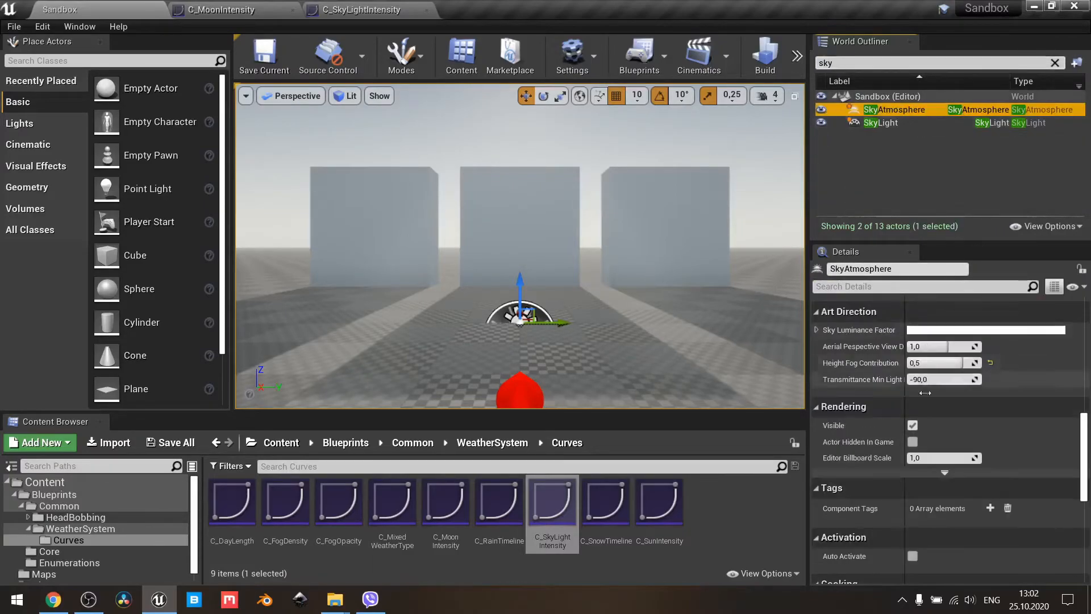
scroll(923, 408, up, 5)
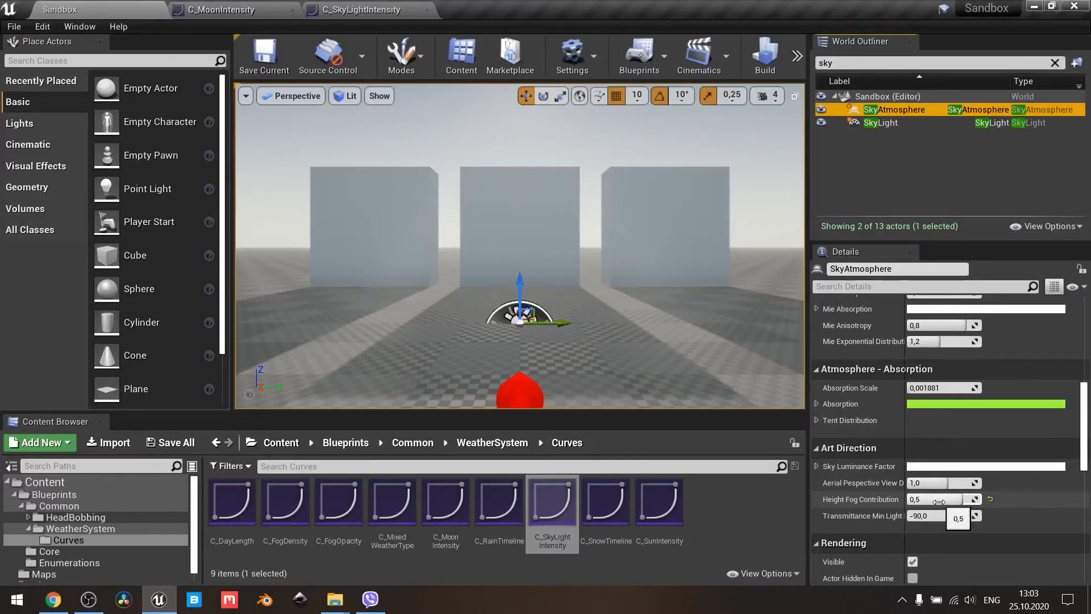
scroll(939, 501, up, 8)
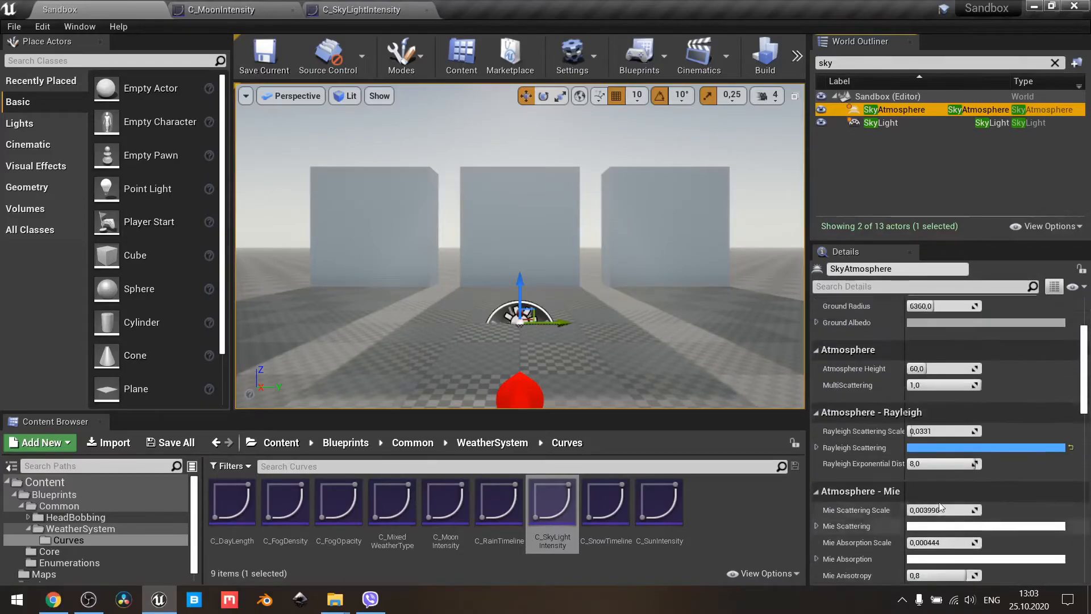
scroll(939, 506, up, 5)
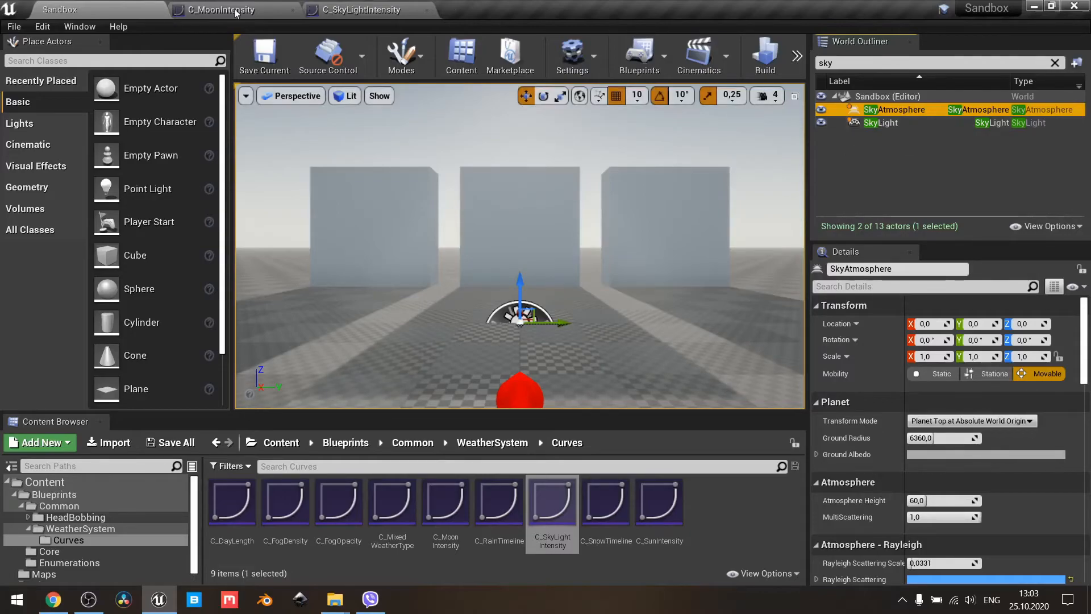
- Open the BP_WeatherSystem blueprint from the WeatherSystem folder and examine the Set Timer by Event node in its Event Graph
click(69, 528)
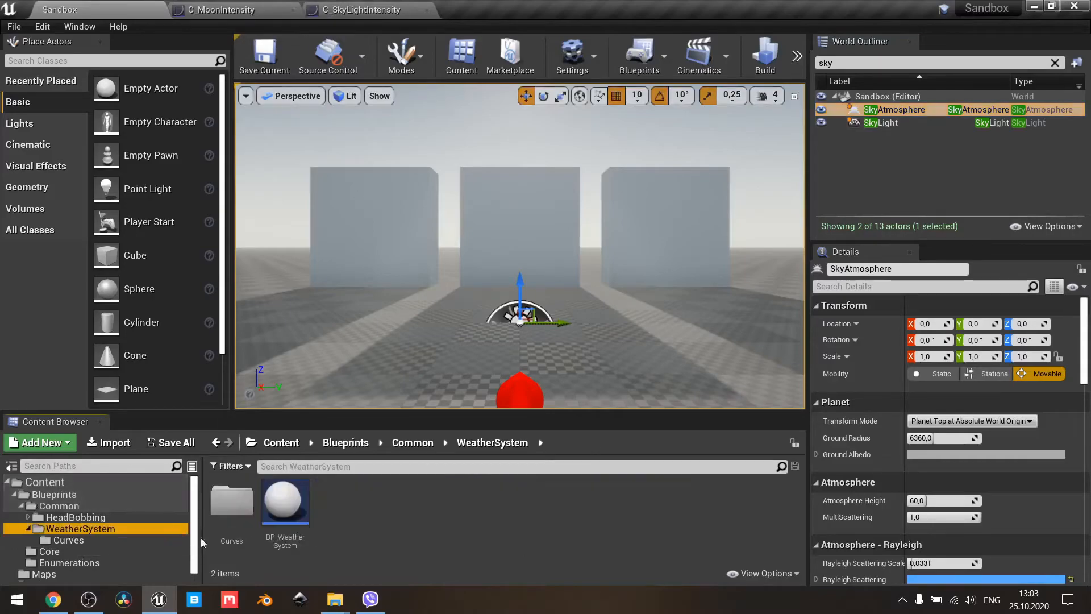
double_click(265, 483)
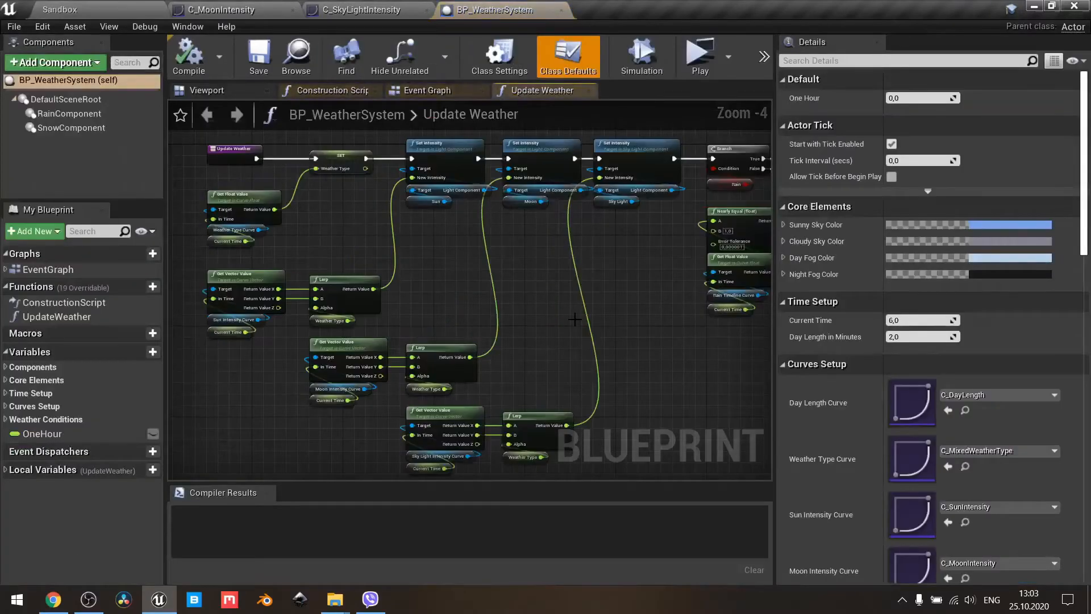
scroll(618, 258, down, 1)
right_drag(618, 258, 504, 438)
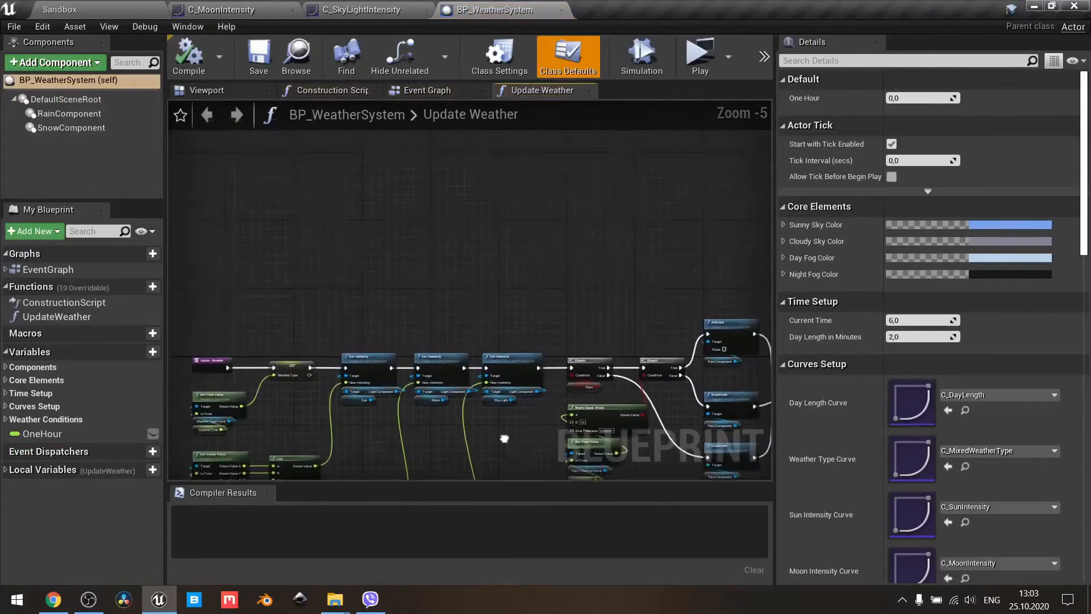
click(435, 91)
right_drag(508, 191, 681, 434)
right_drag(710, 340, 548, 385)
scroll(560, 382, up, 3)
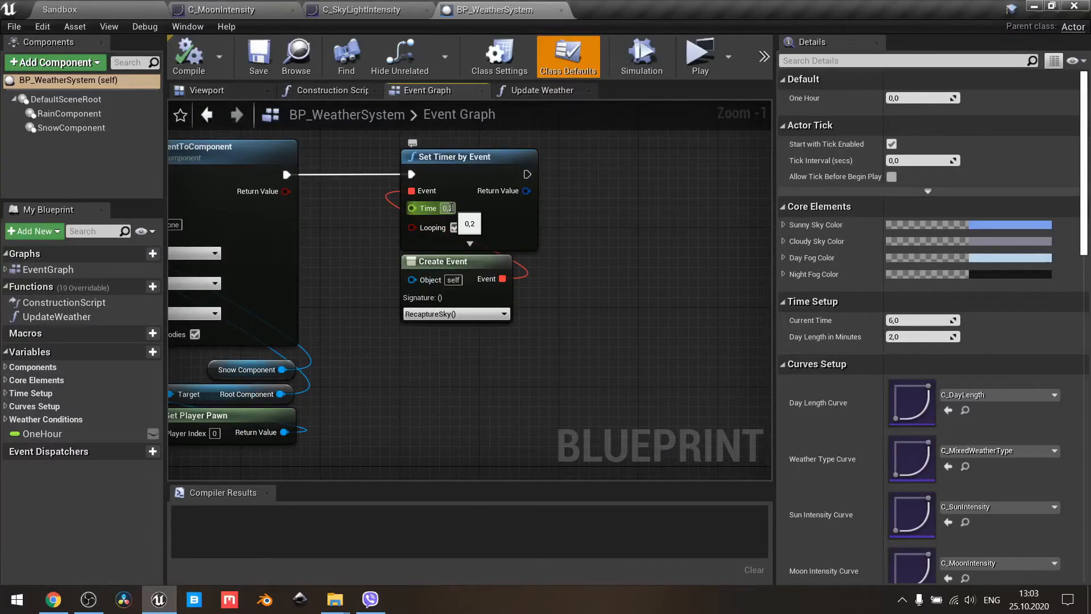
right_drag(531, 344, 689, 316)
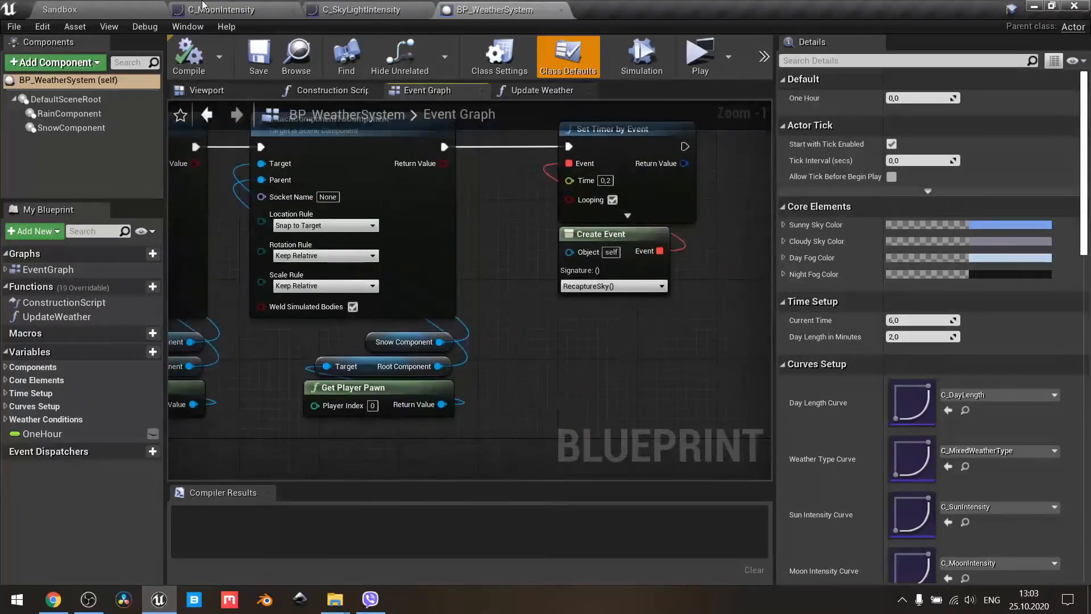
- Return to the Sandbox level, select the SkyLight actor and review its source type, shadow and capture settings
click(73, 7)
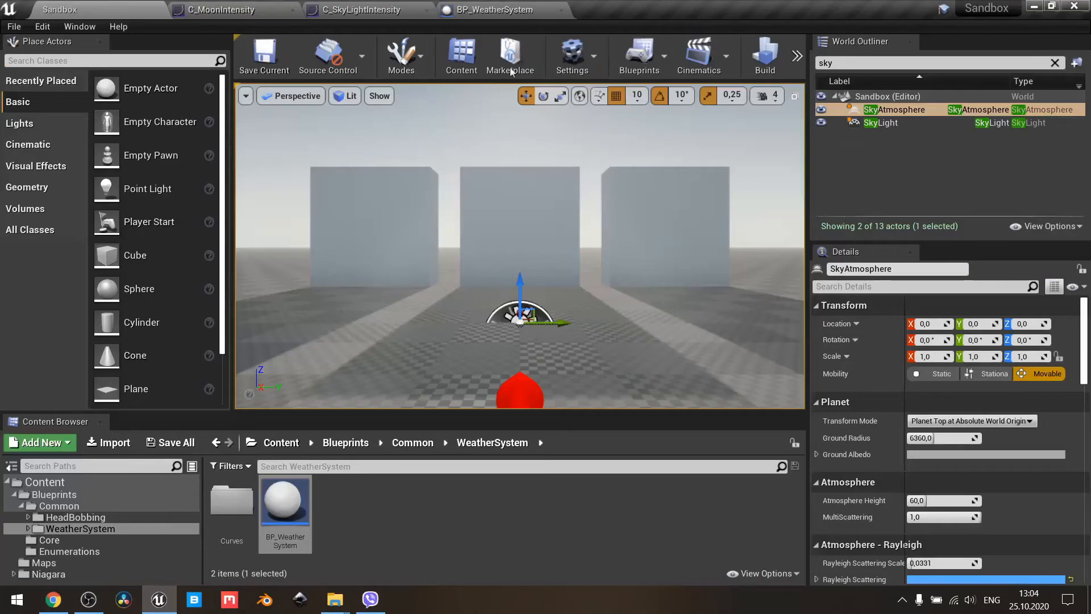
click(912, 122)
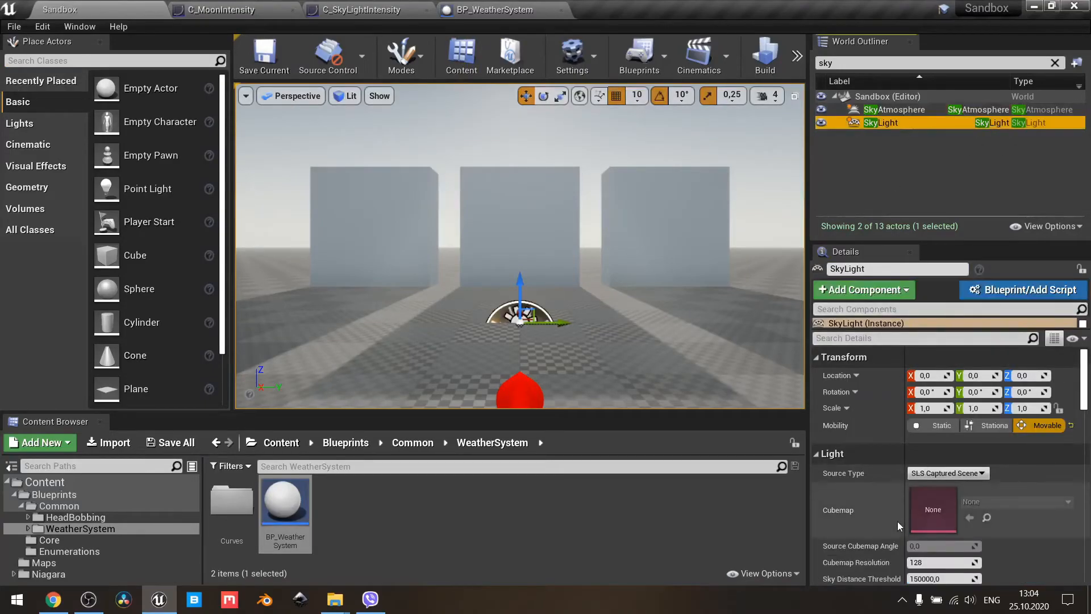
scroll(898, 520, down, 2)
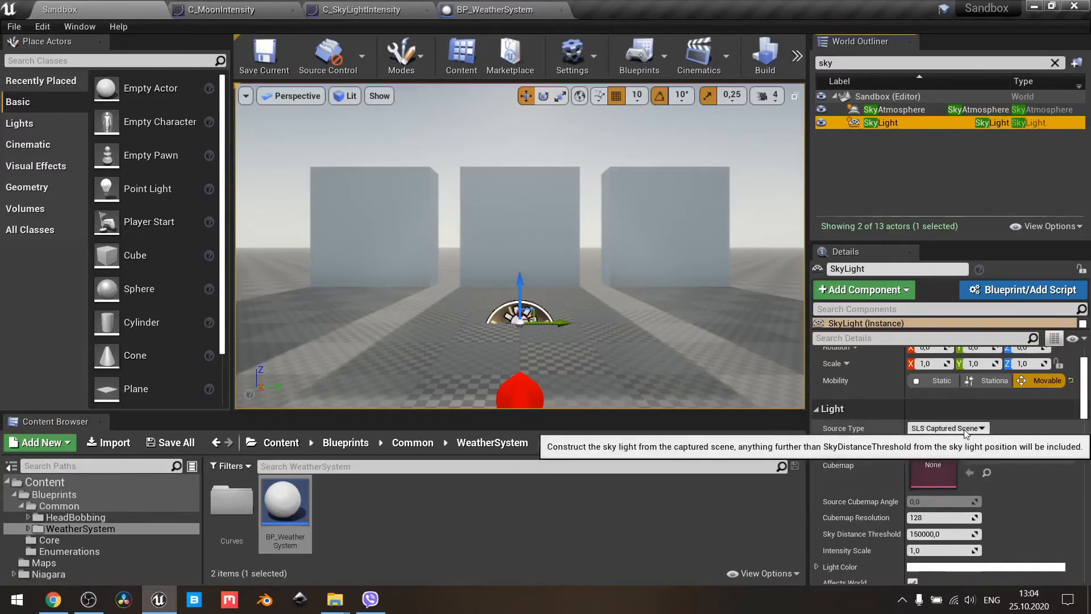
scroll(899, 424, down, 3)
scroll(899, 424, down, 2)
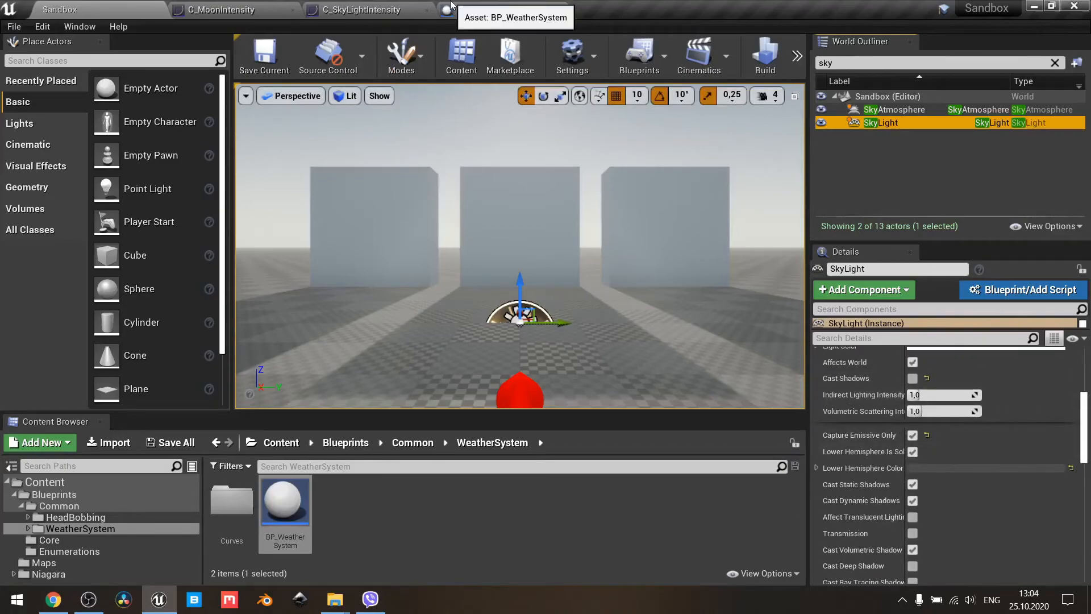
- Go back to BP_WeatherSystem and trace the Event BeginPlay chain through to the Time and Looping inputs of Set Timer by Event
click(494, 10)
scroll(491, 260, down, 2)
right_drag(491, 259, 684, 297)
scroll(535, 282, down, 2)
scroll(466, 265, up, 5)
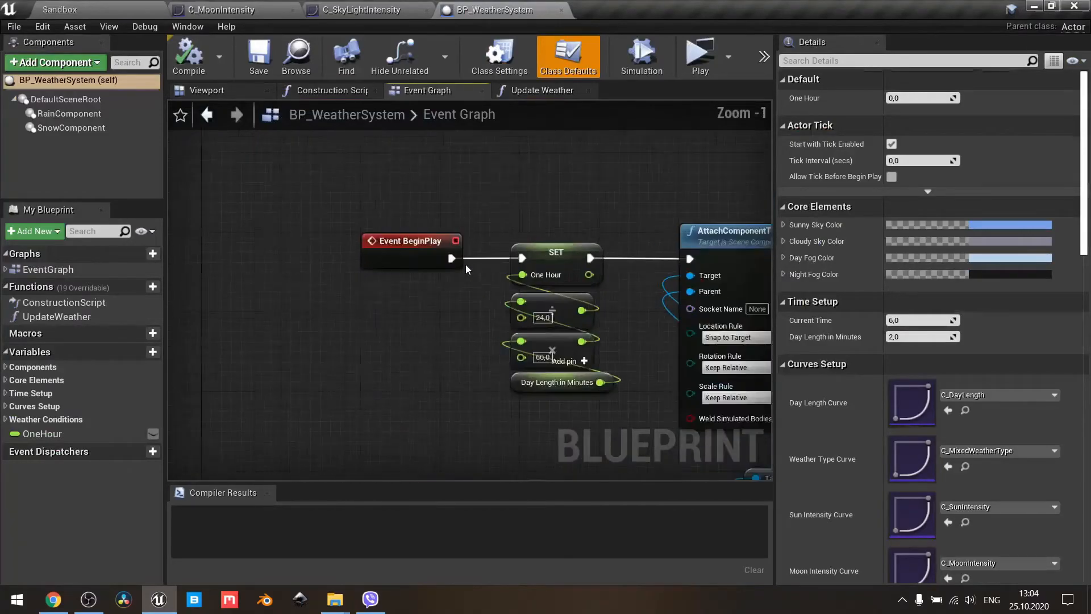
scroll(465, 299, down, 2)
right_drag(624, 331, 69, 320)
scroll(679, 268, up, 2)
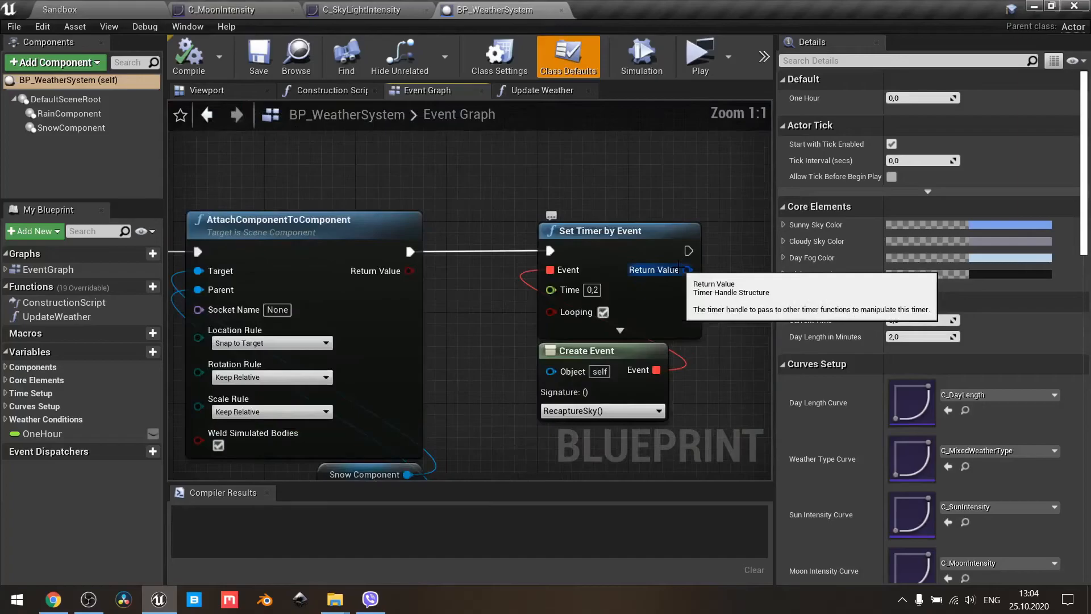
right_drag(720, 328, 629, 338)
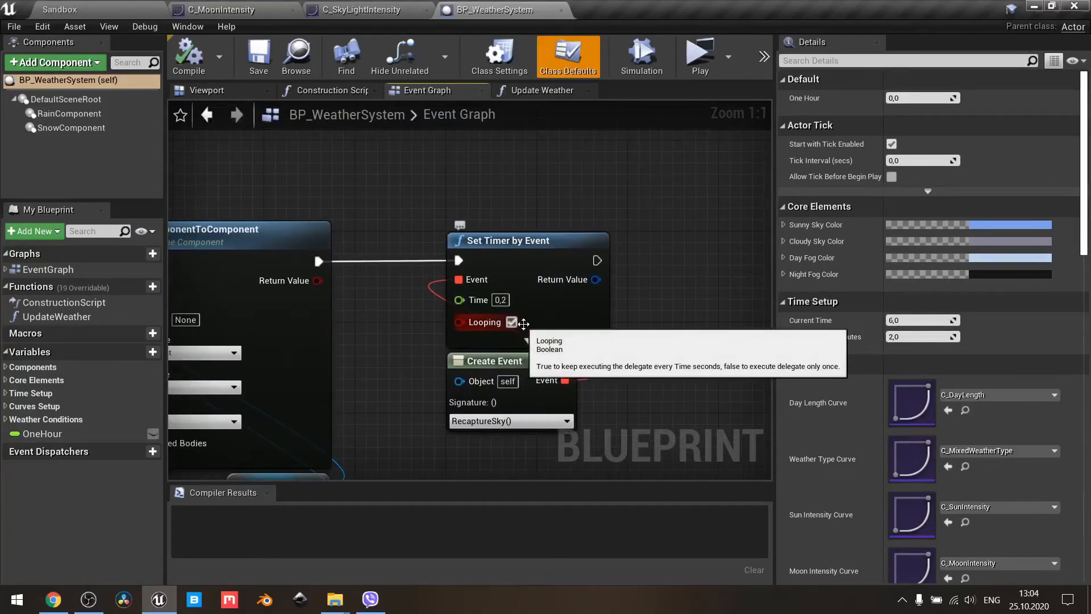
- Examine the RecaptureSky custom event and the Recapture Sky node with its Sky Light target
scroll(634, 386, down, 5)
right_drag(632, 391, 1023, 92)
scroll(426, 188, up, 5)
right_drag(446, 167, 458, 297)
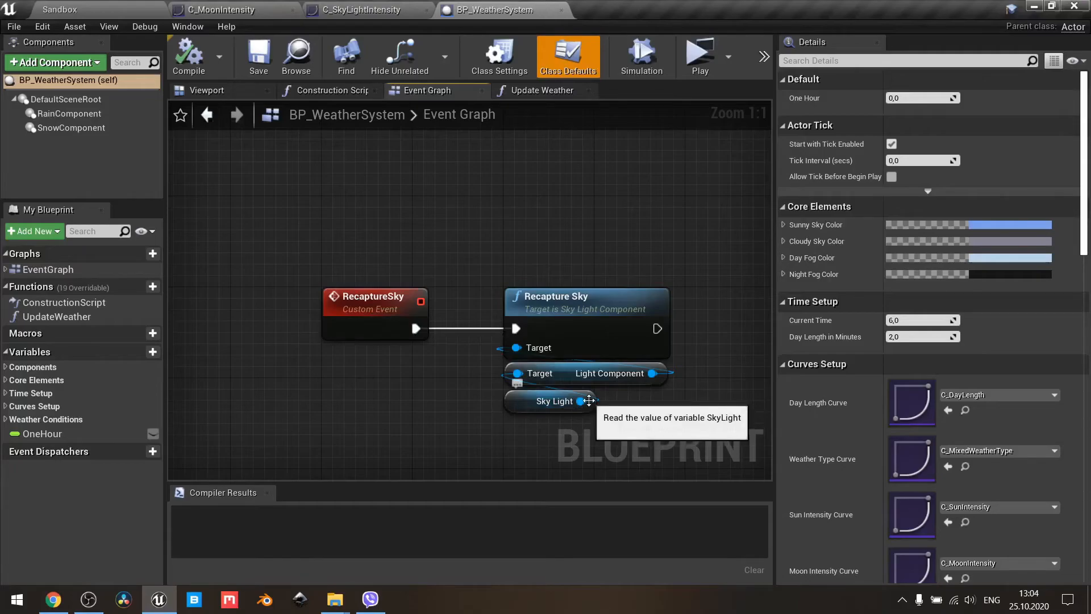
drag(491, 255, 657, 371)
click(652, 240)
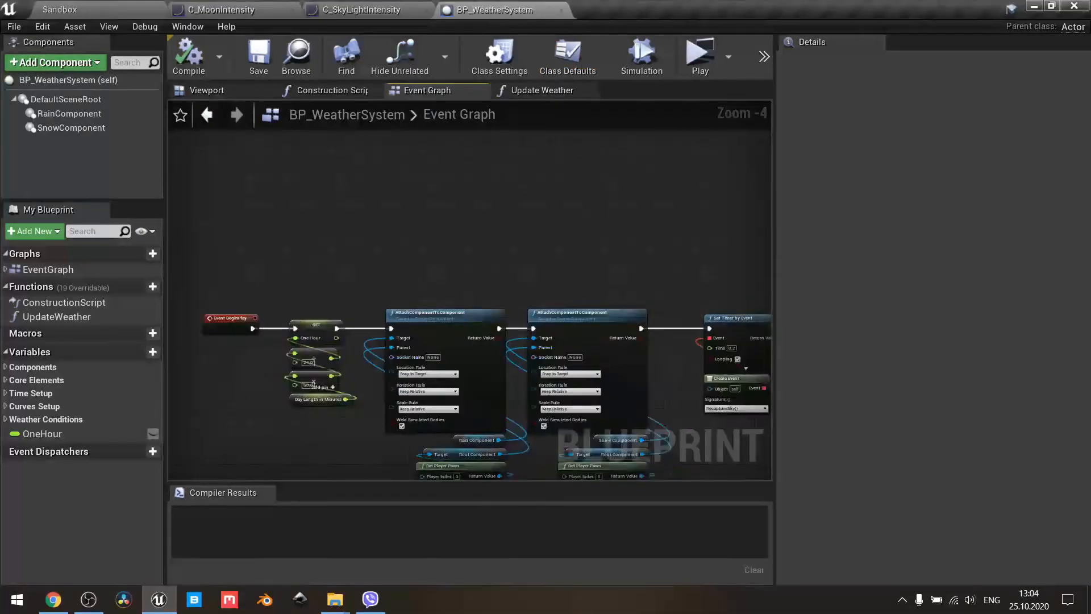
- Check the function chosen in the Create Event node that feeds the timer, and return to the Sandbox level
right_drag(687, 477, 362, 391)
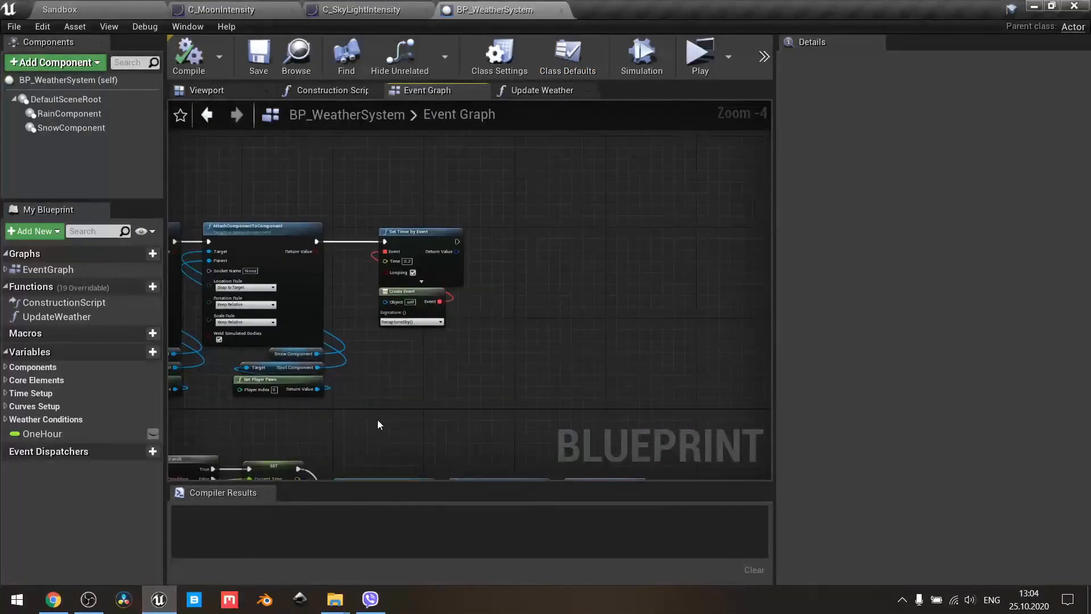
scroll(372, 386, up, 3)
right_drag(359, 274, 372, 350)
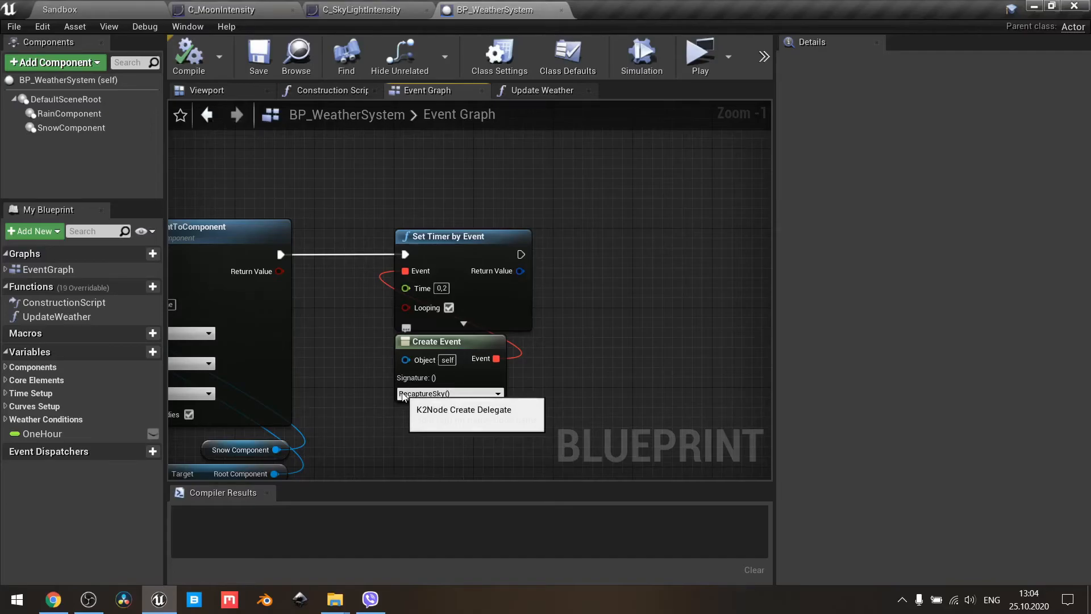
scroll(402, 396, down, 3)
right_drag(415, 441, 645, 341)
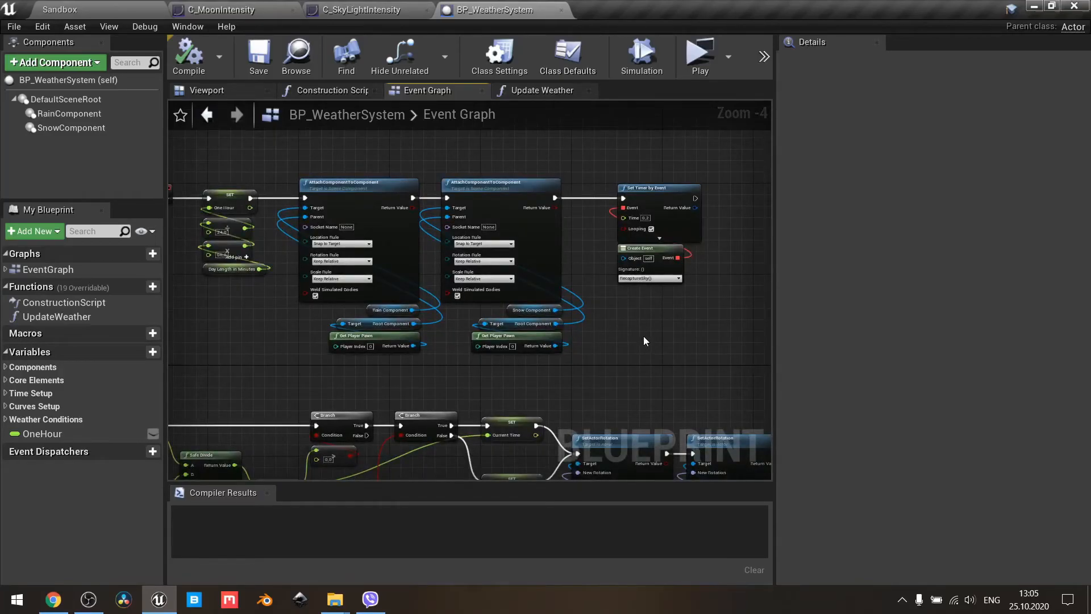
click(93, 3)
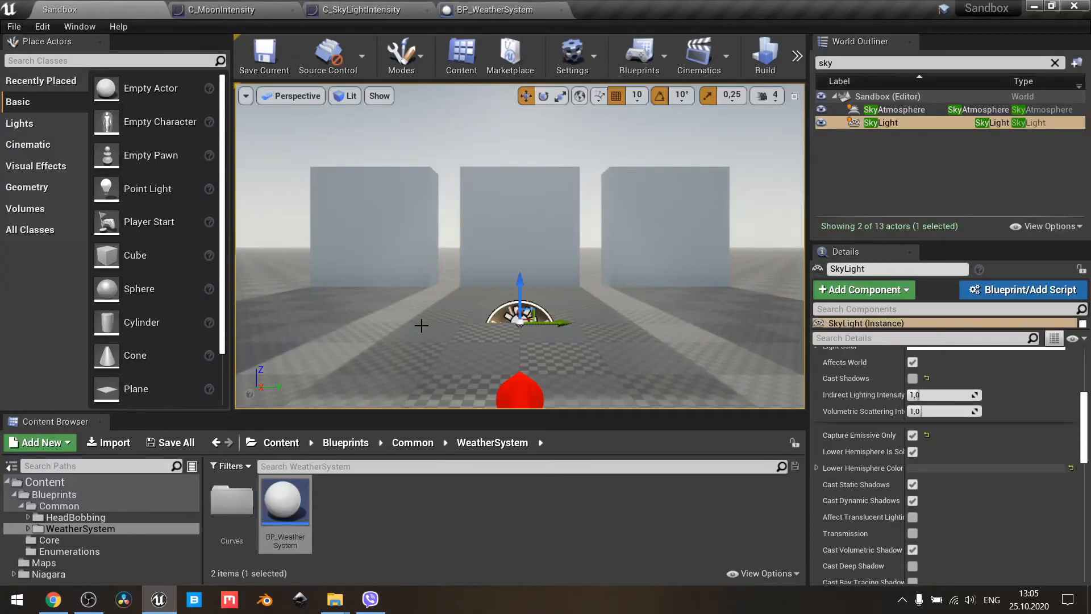